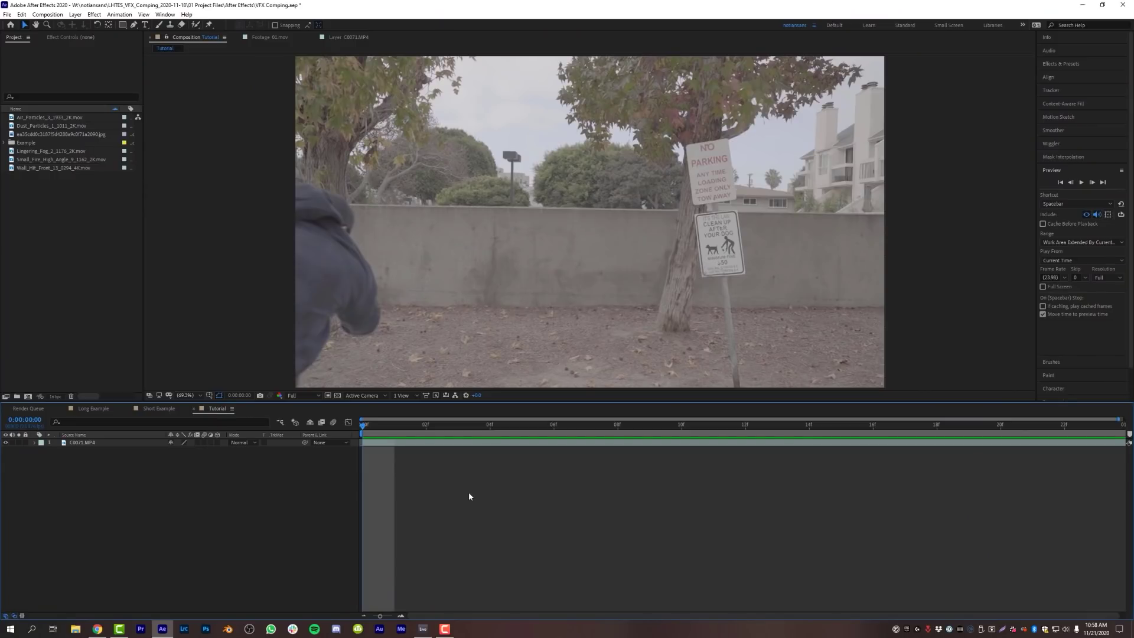
# Play the C0071.MP4 footage and scrub through it to review the jumping figure.
pyautogui.press('space')
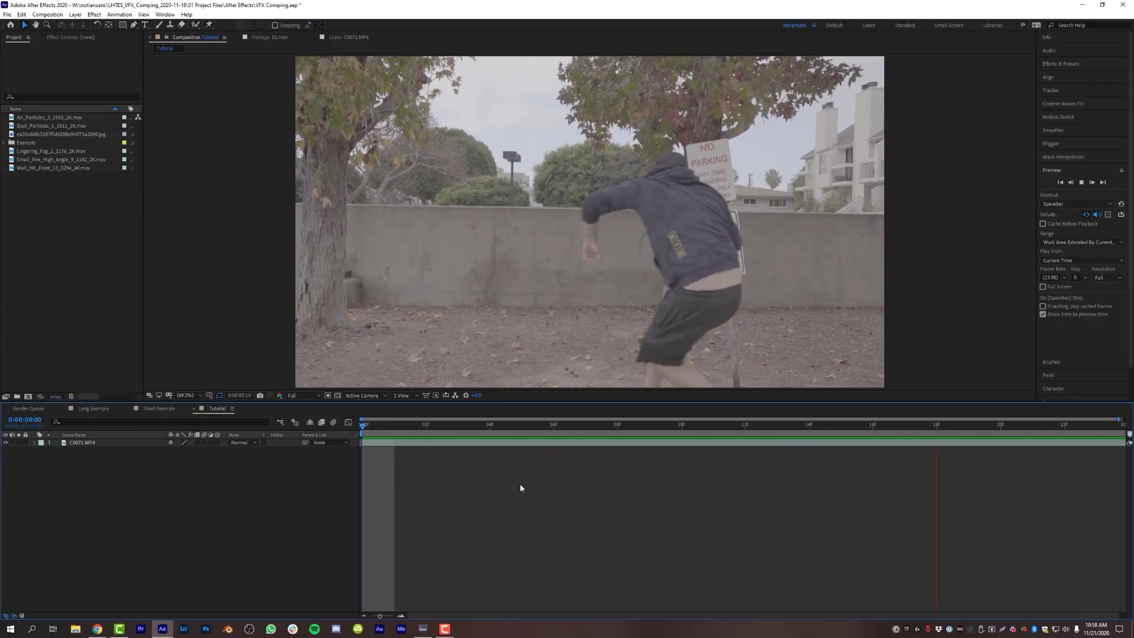
pyautogui.press('space')
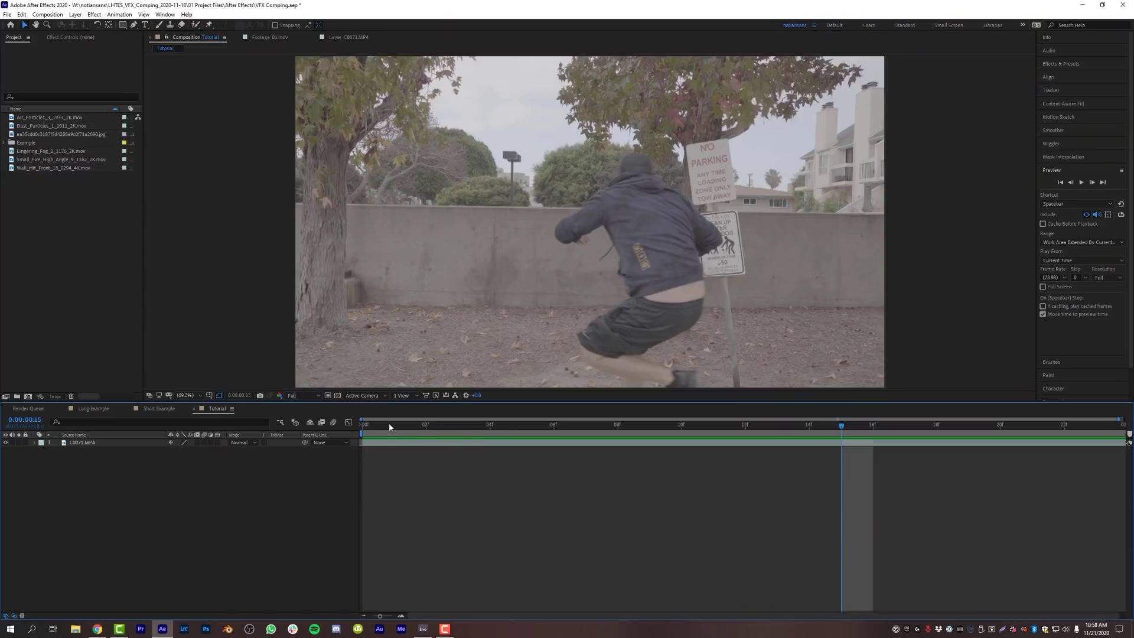
pyautogui.moveTo(391, 425); pyautogui.dragTo(362, 428)
pyautogui.moveTo(453, 431); pyautogui.dragTo(627, 447)
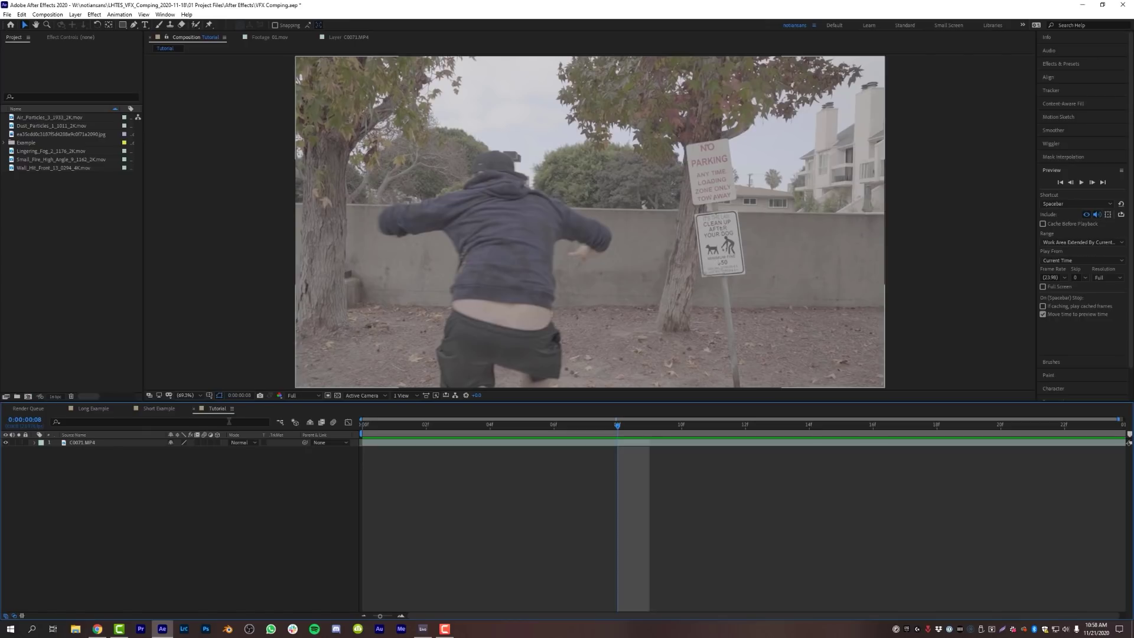
# Add an adjustment layer above C0071.MP4 and apply the Lumetri Color effect to it.
pyautogui.click(75, 14)
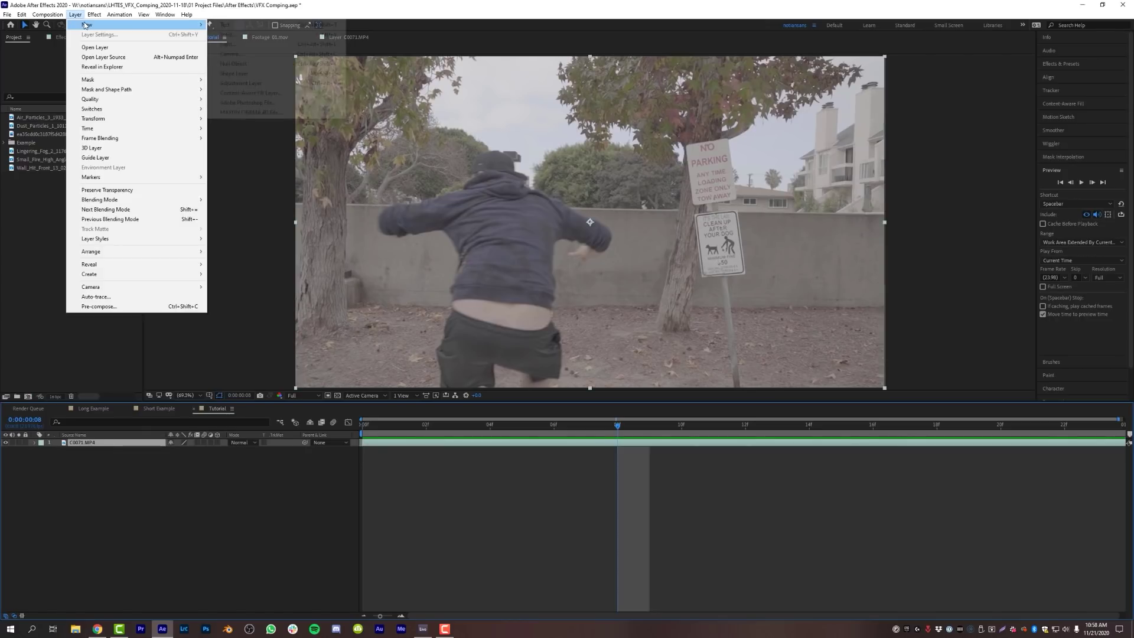
pyautogui.click(247, 84)
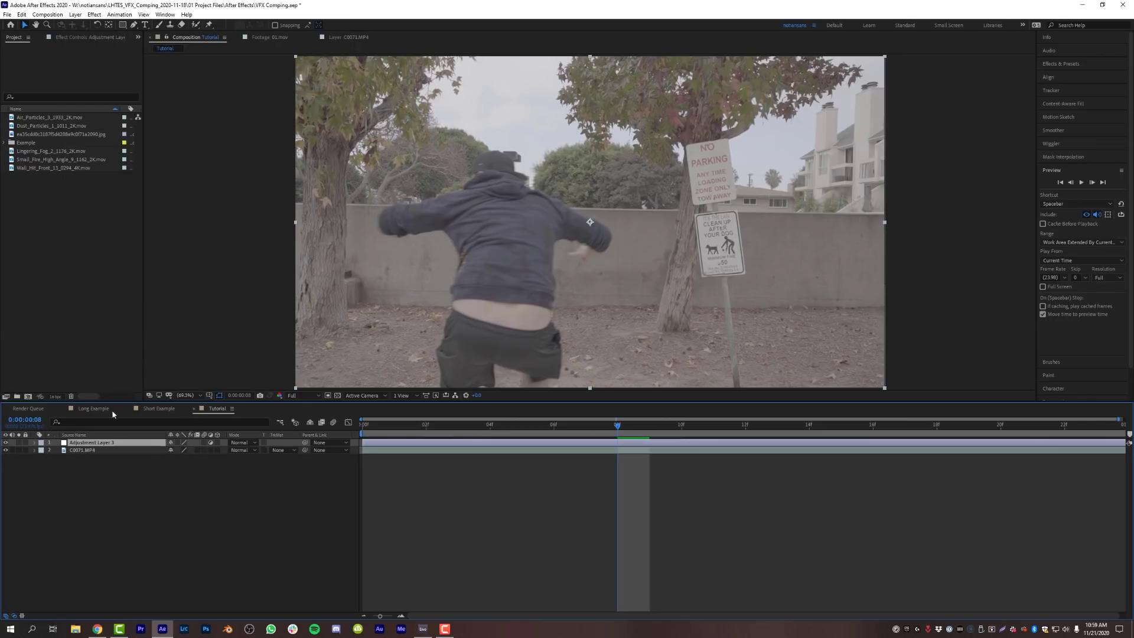
pyautogui.hotkey('ctrl', 'space')
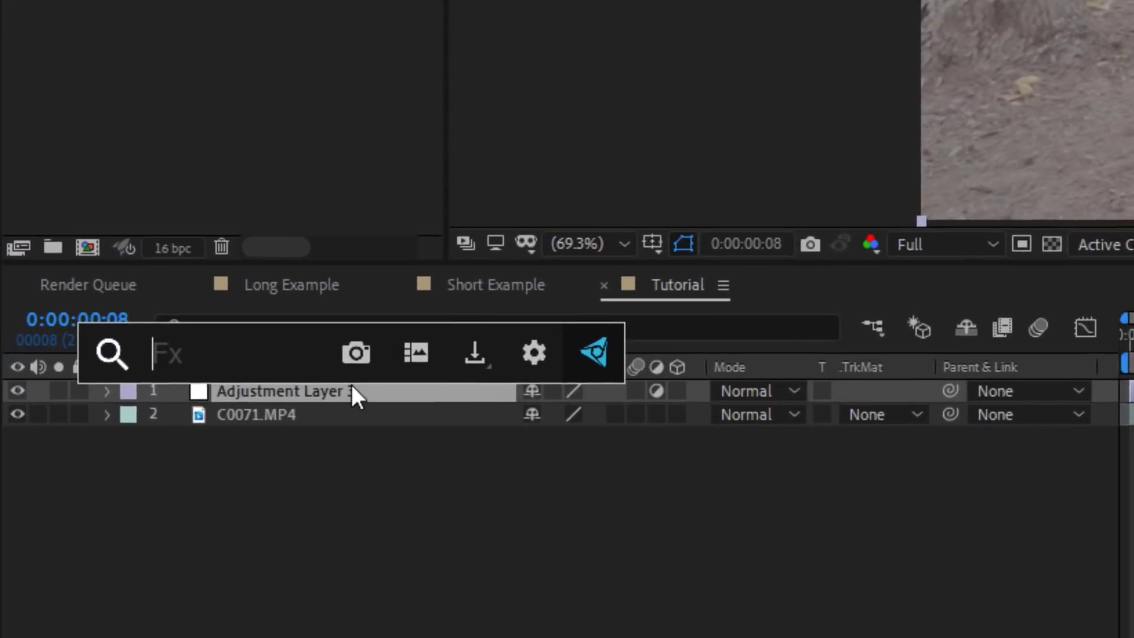
pyautogui.write('lumet')
pyautogui.click(282, 429)
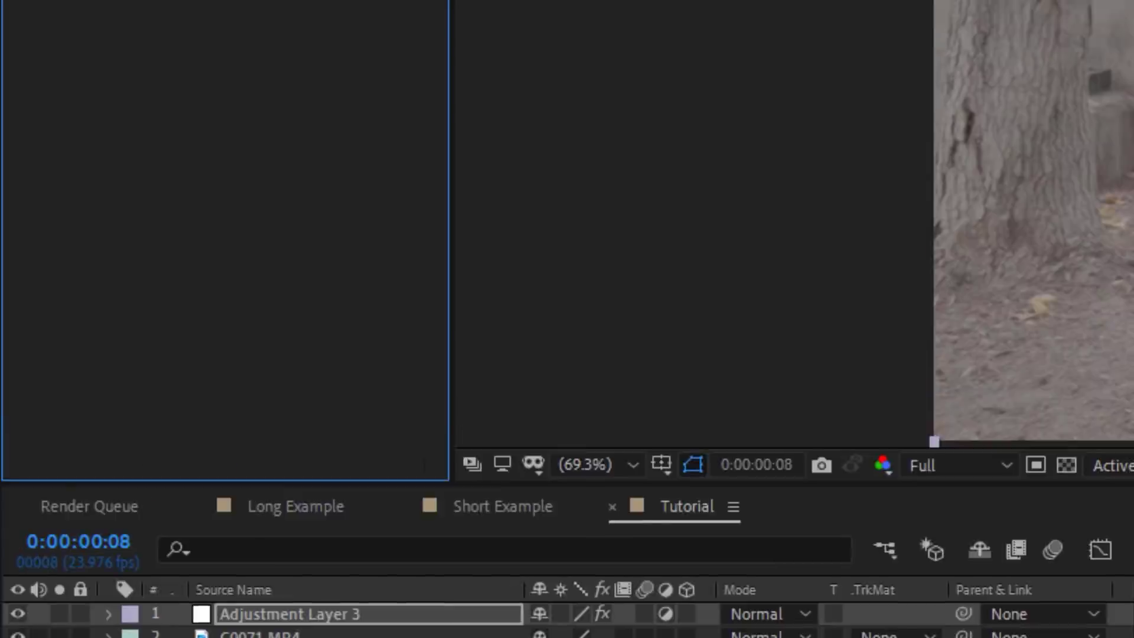
# Load the 1917.cube LUT as the Creative look of the adjustment layer's Lumetri Color effect.
pyautogui.click(38, 167)
pyautogui.click(327, 214)
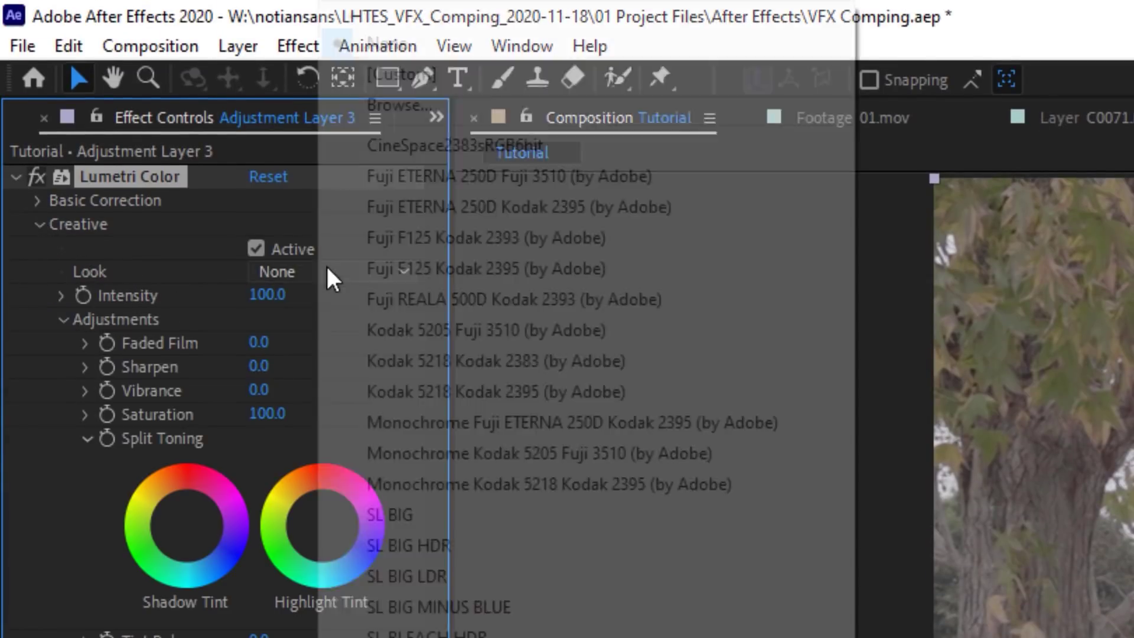
pyautogui.click(481, 99)
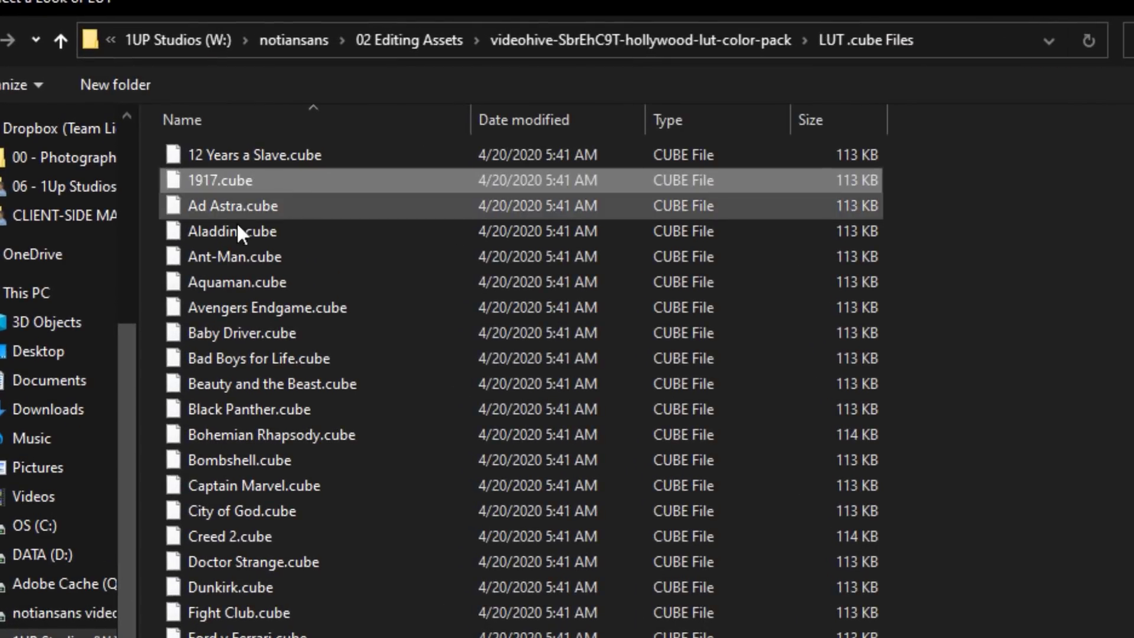
pyautogui.scroll(-17, 512, 392)
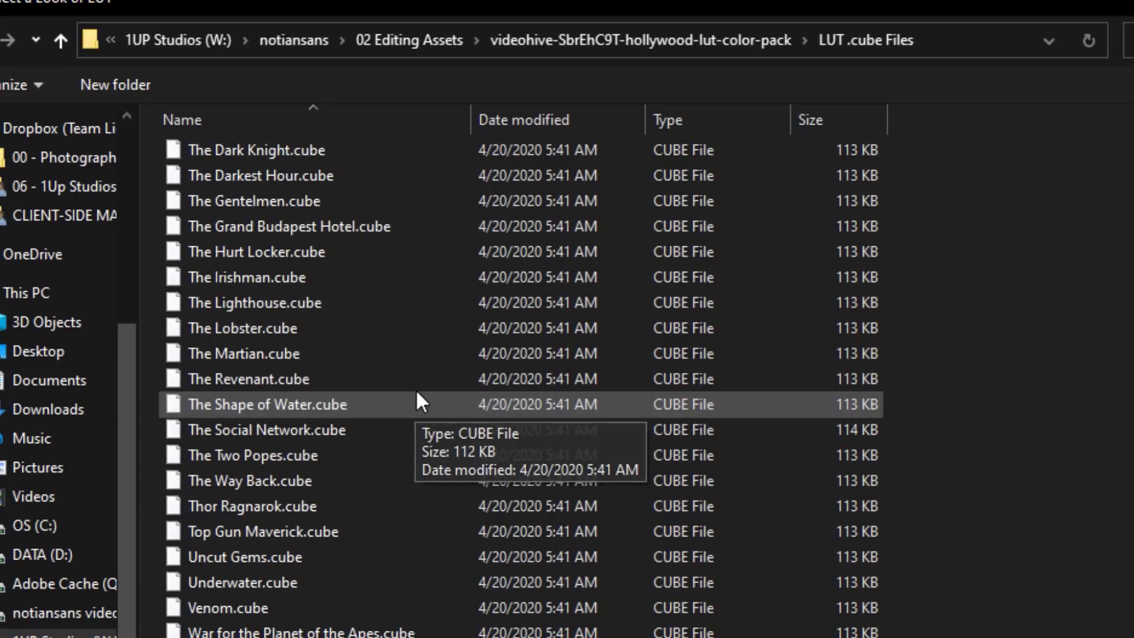
pyautogui.scroll(15, 385, 607)
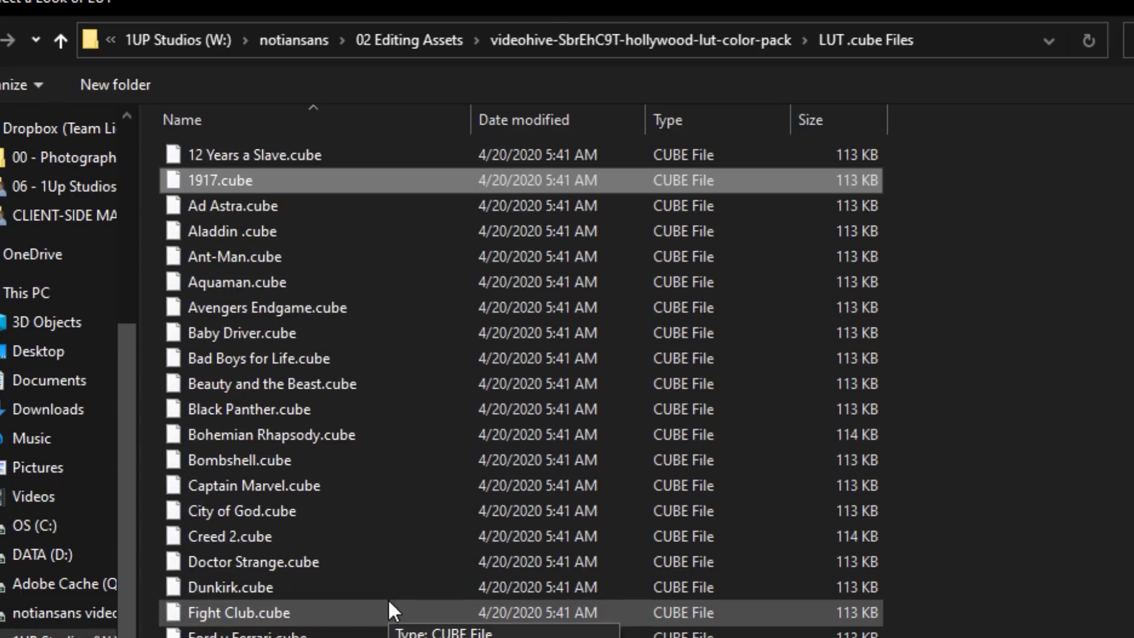
pyautogui.scroll(-20, 366, 449)
pyautogui.scroll(15, 363, 416)
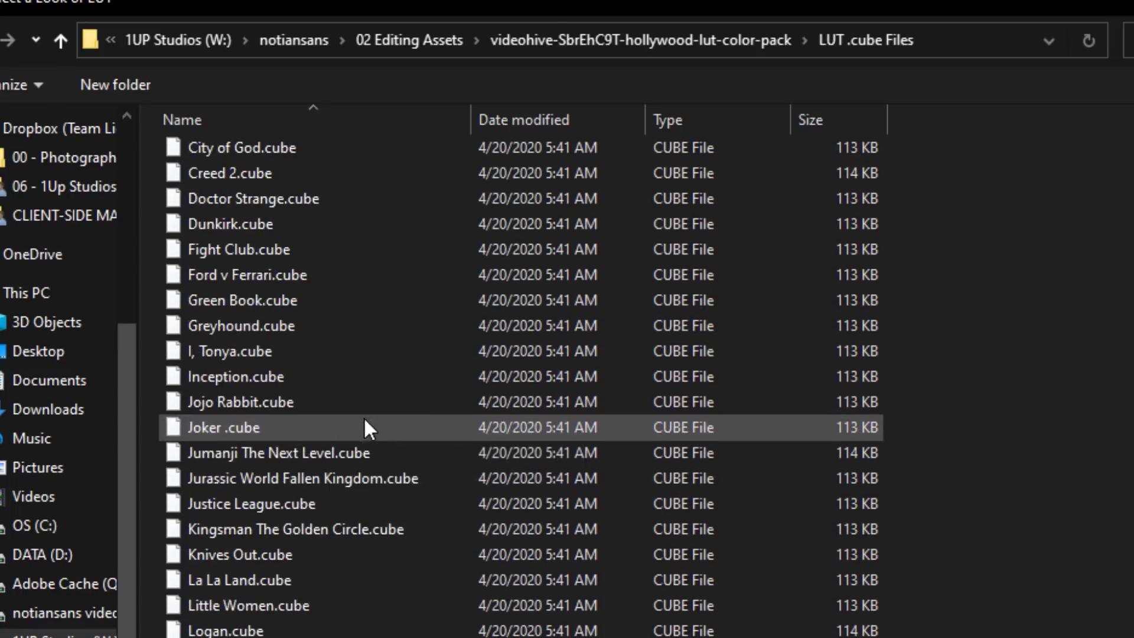
pyautogui.scroll(6, 364, 420)
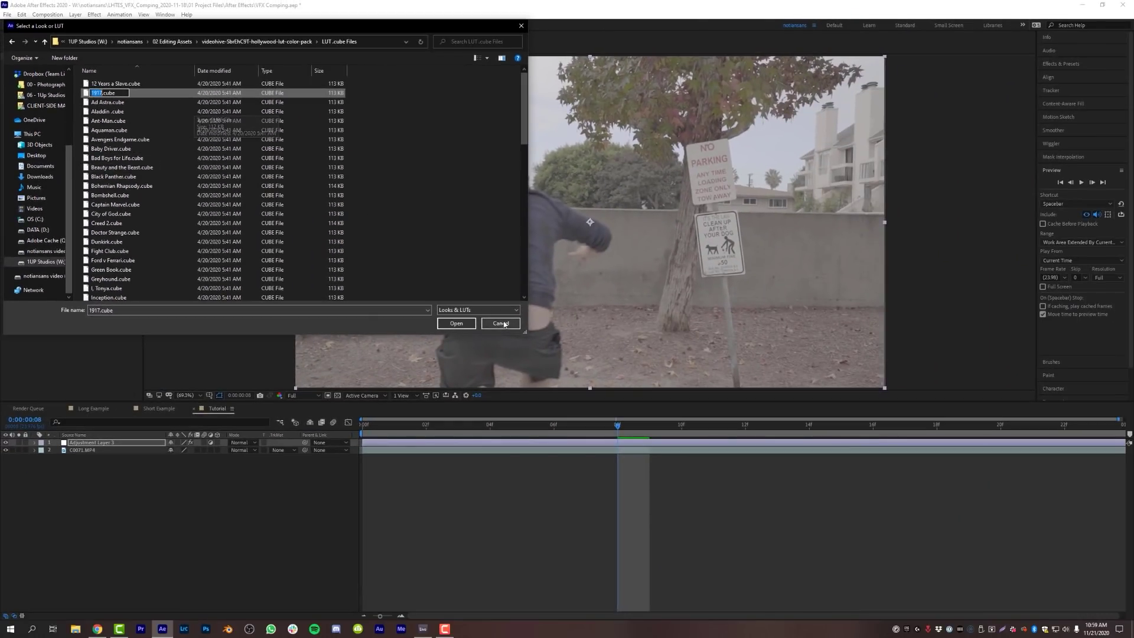
pyautogui.click(457, 325)
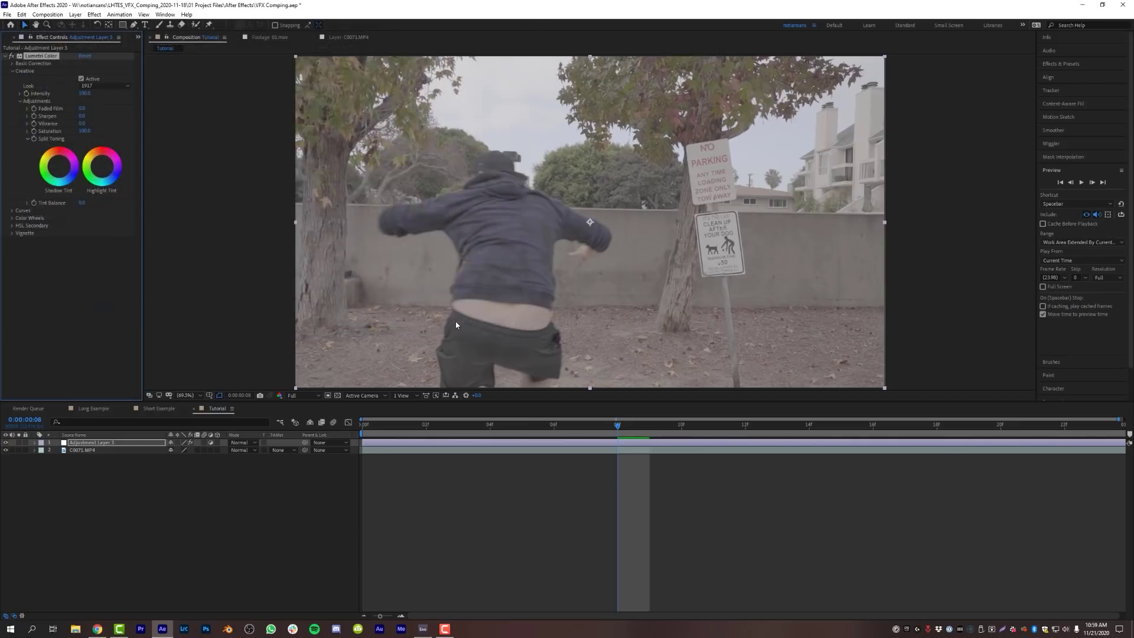
# Raise the Lumetri basic-correction contrast on the adjustment layer and preview the graded footage.
pyautogui.press('space')
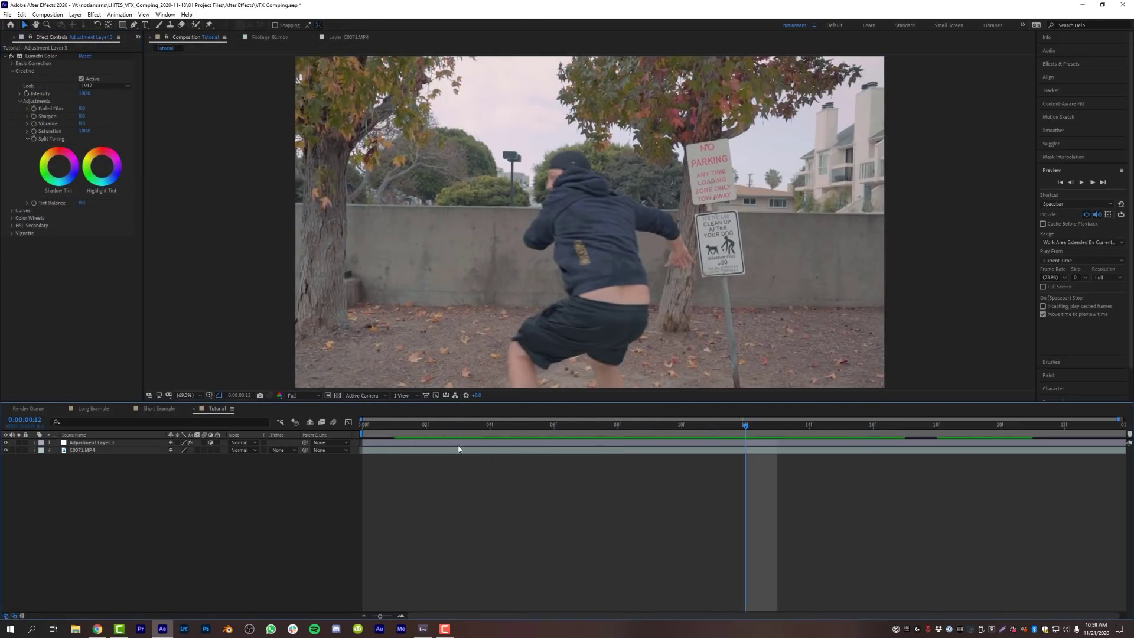
pyautogui.click(489, 444)
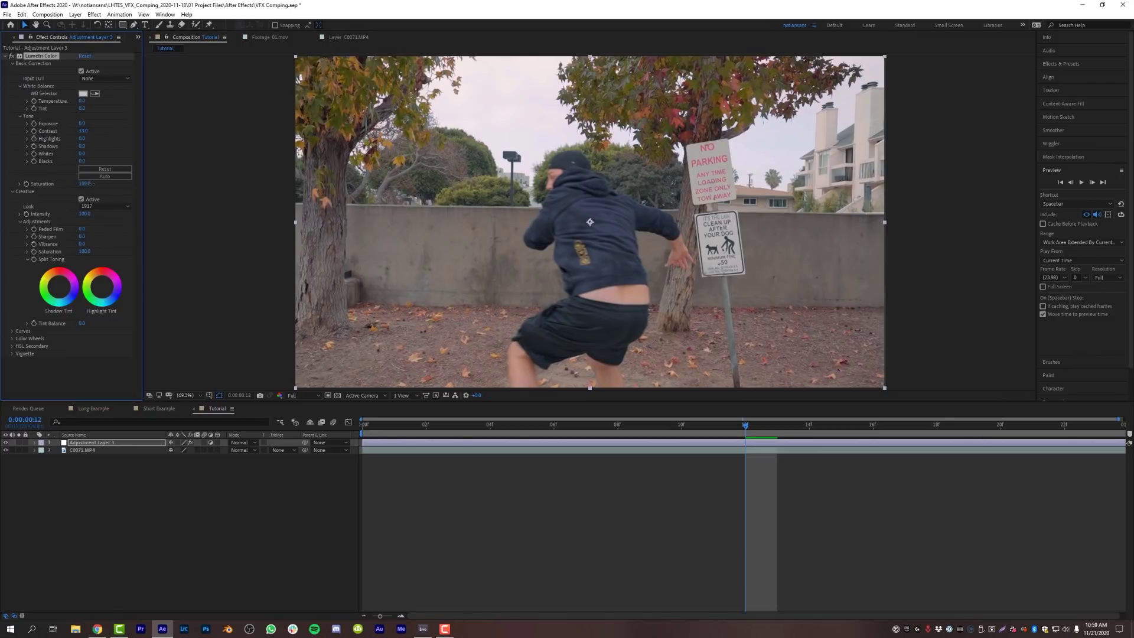
pyautogui.click(488, 515)
pyautogui.press('space')
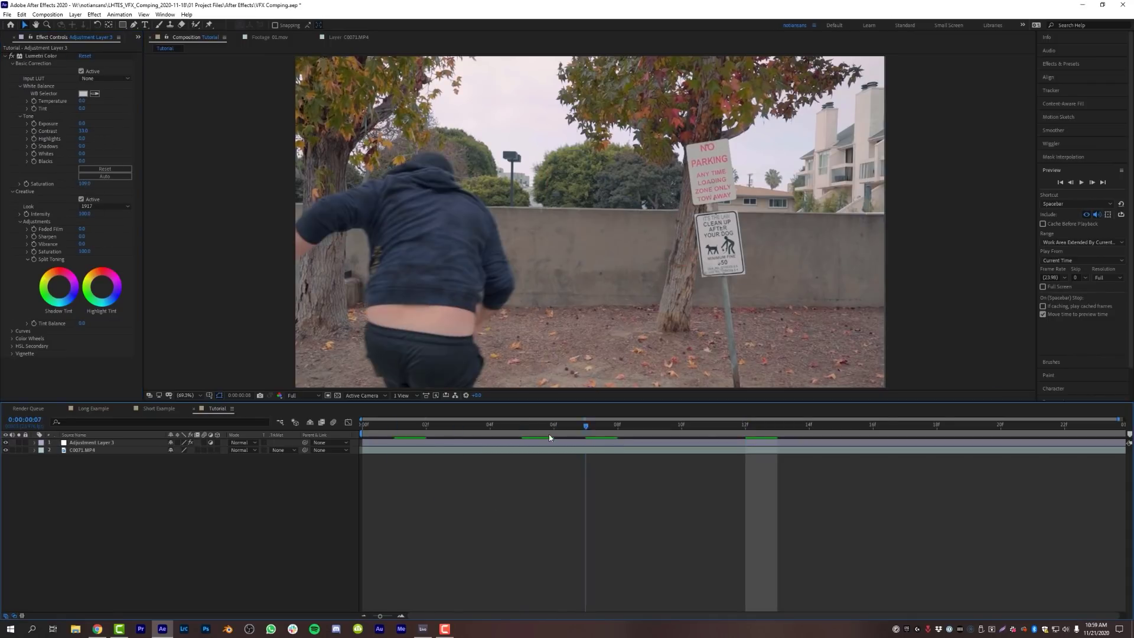
# Hide the adjustment layer and play the ungraded footage from the first frame.
pyautogui.click(7, 442)
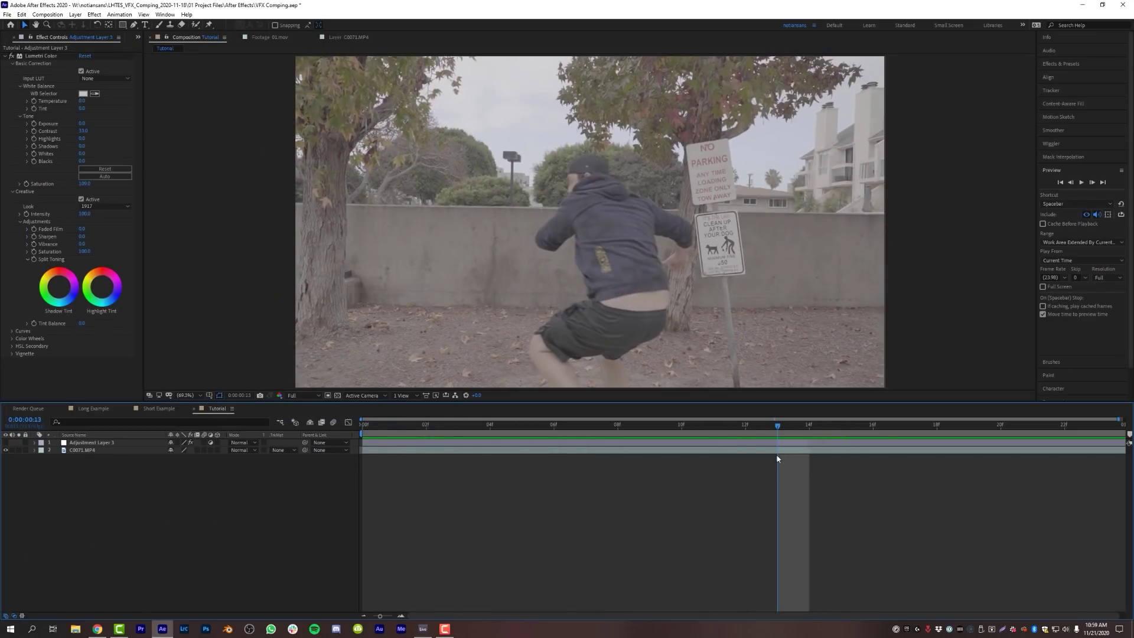
pyautogui.moveTo(724, 434); pyautogui.dragTo(288, 464)
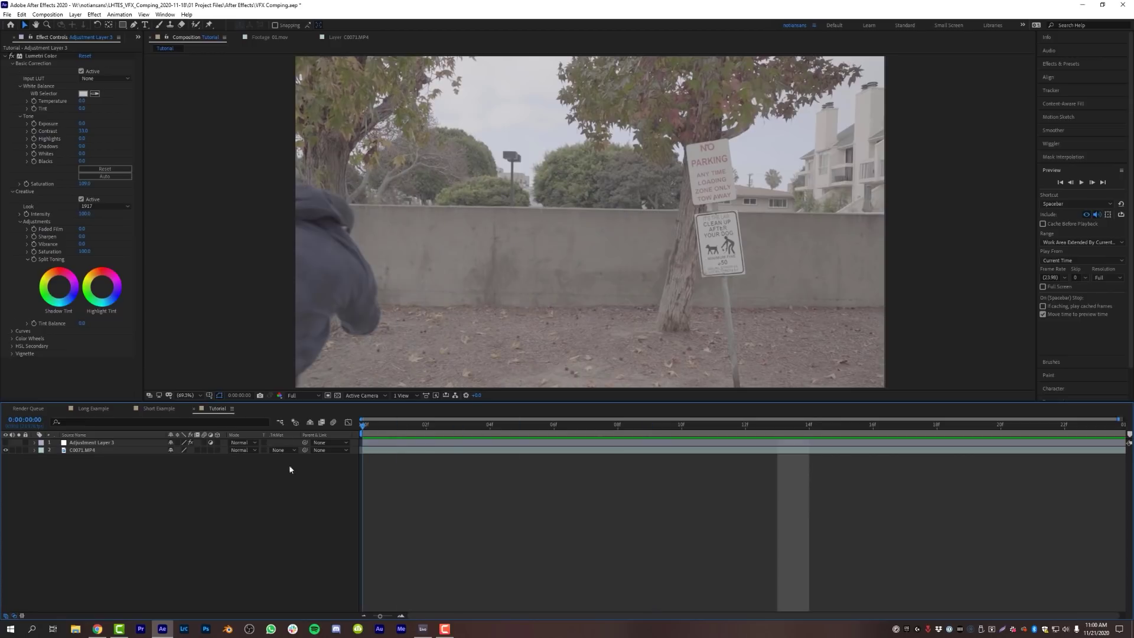
pyautogui.press('space')
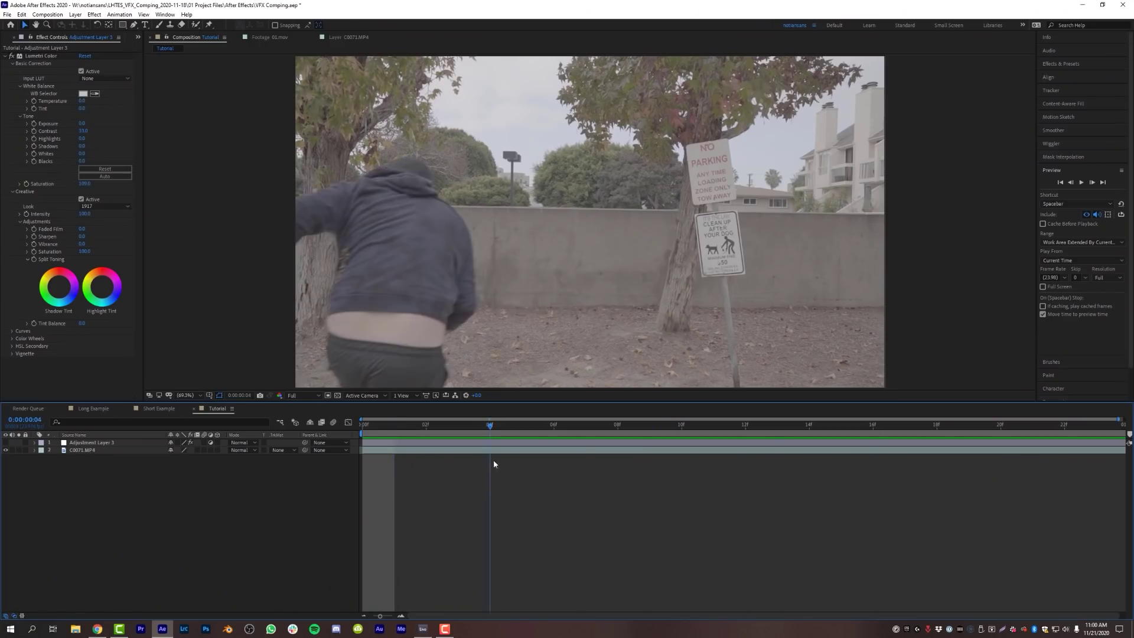
# Insert Small_Fire_High_Angle_9_1162_2K.mov directly above C0071.MP4 and place it at 64% scale at the base of the left tree.
pyautogui.click(7, 39)
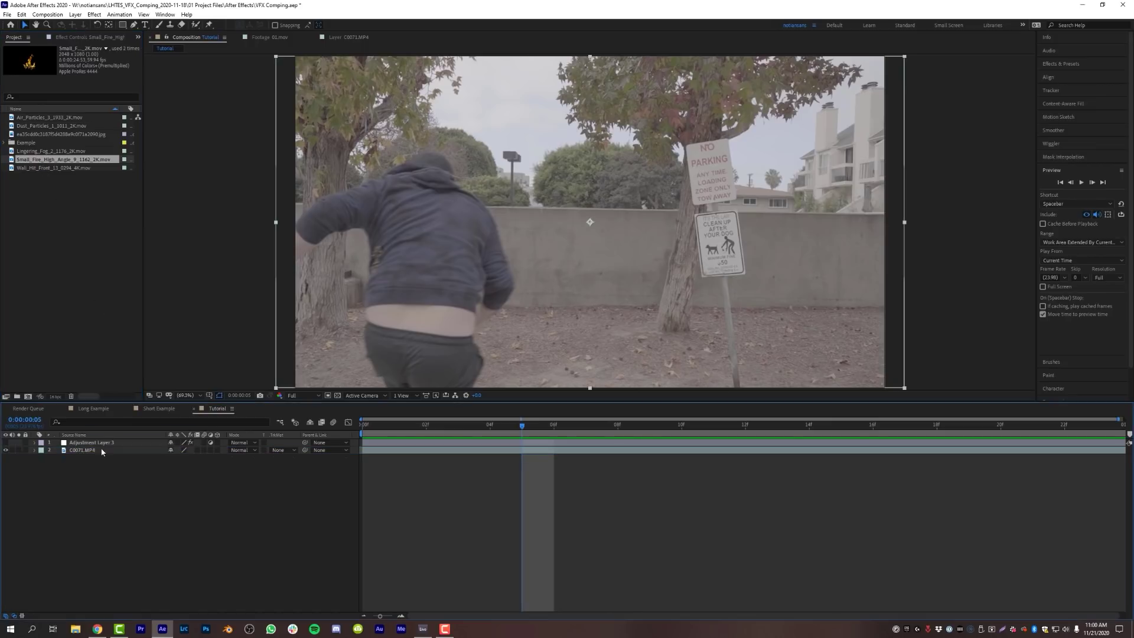
pyautogui.moveTo(102, 452); pyautogui.dragTo(103, 451)
pyautogui.moveTo(563, 430); pyautogui.dragTo(704, 440)
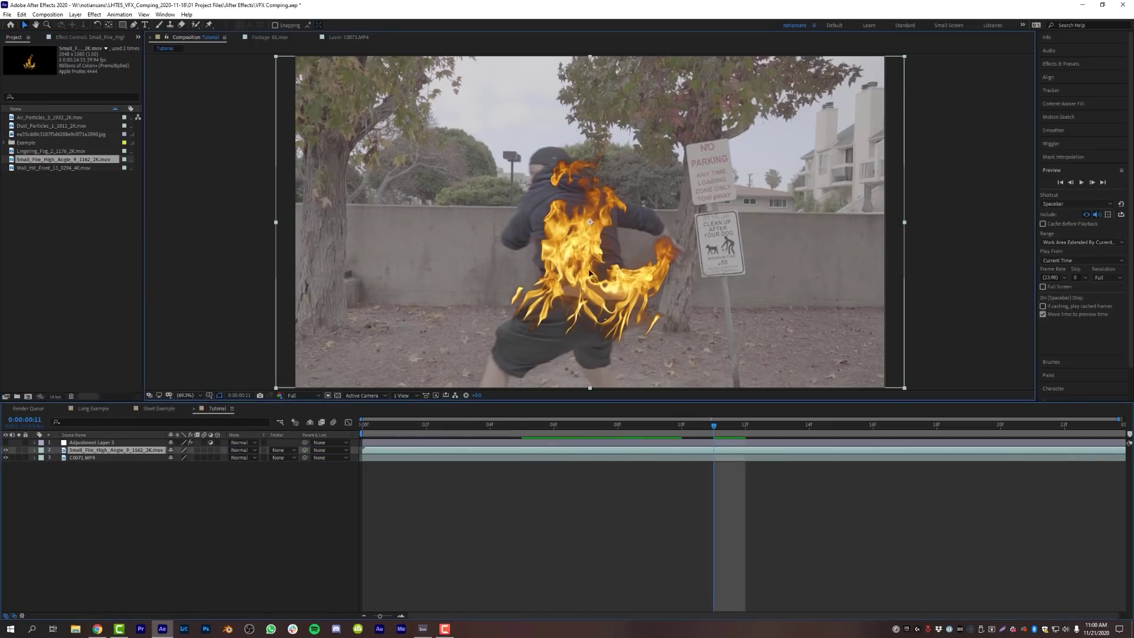
pyautogui.moveTo(590, 273); pyautogui.dragTo(355, 286)
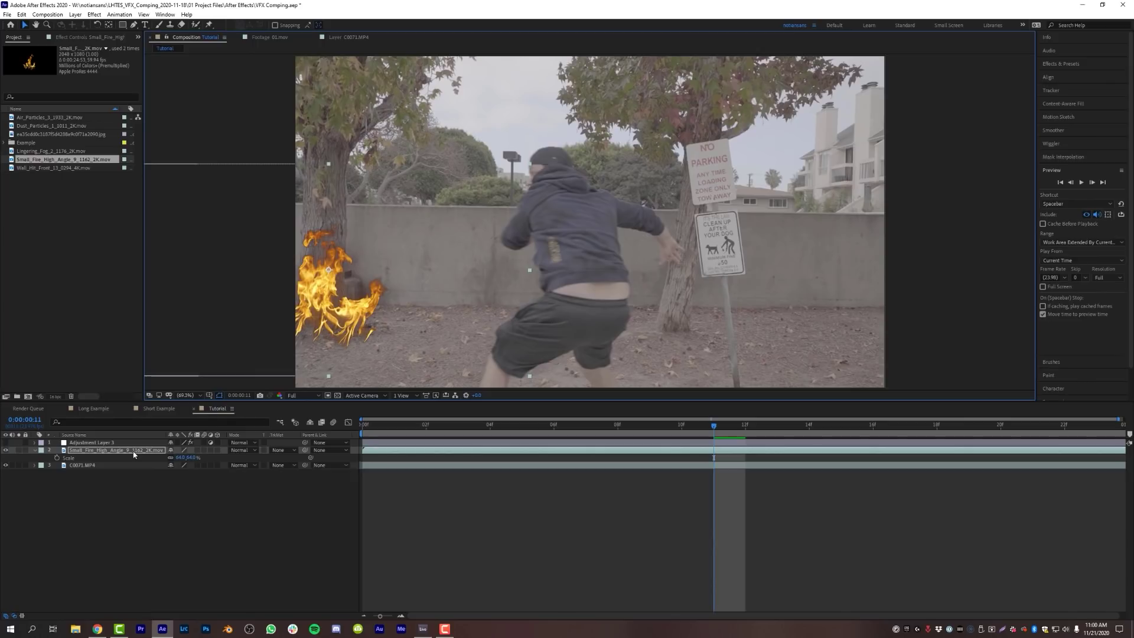
# Make the fire layer 3D and rotate it around the Y axis to match the wall's perspective.
pyautogui.click(217, 450)
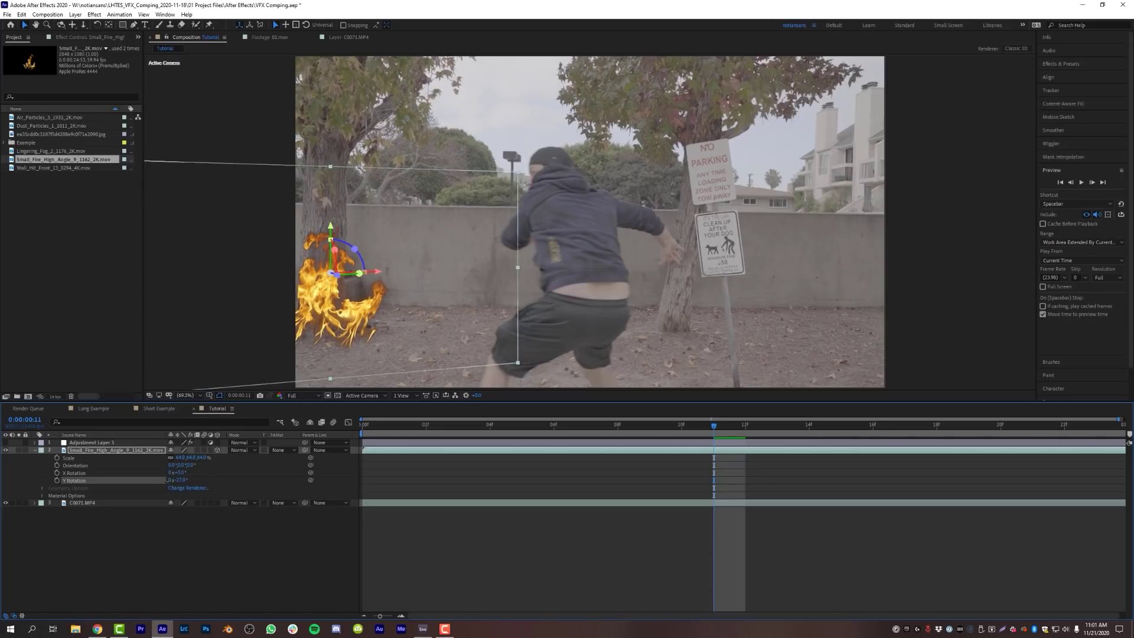
pyautogui.scroll(2, 402, 256)
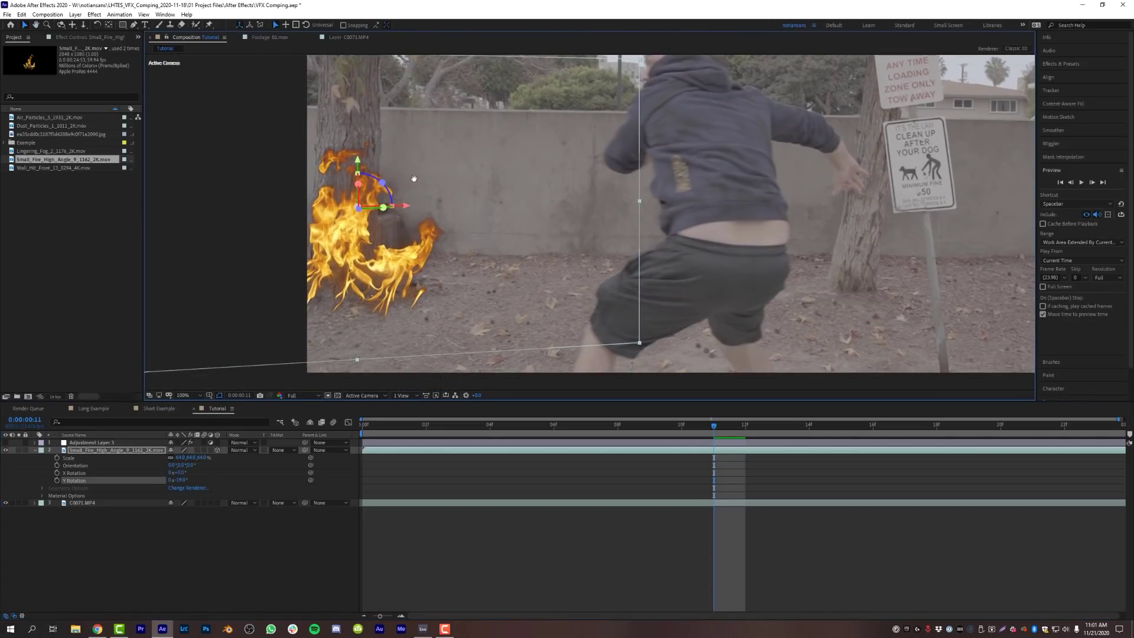
pyautogui.moveTo(414, 178); pyautogui.dragTo(421, 219)
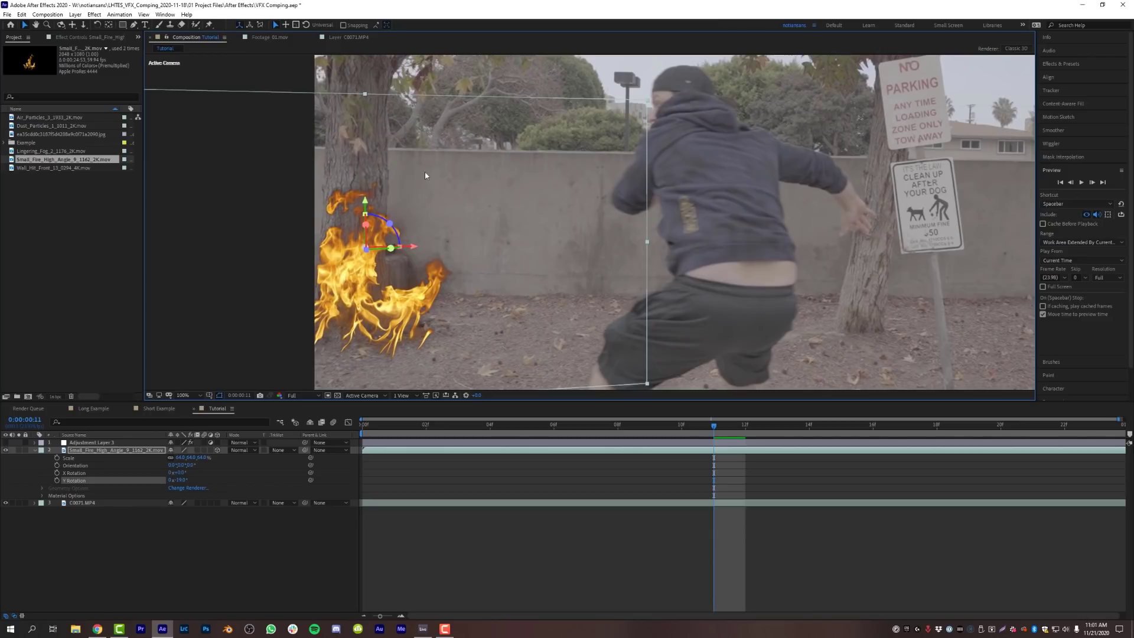
pyautogui.moveTo(179, 480); pyautogui.dragTo(193, 480)
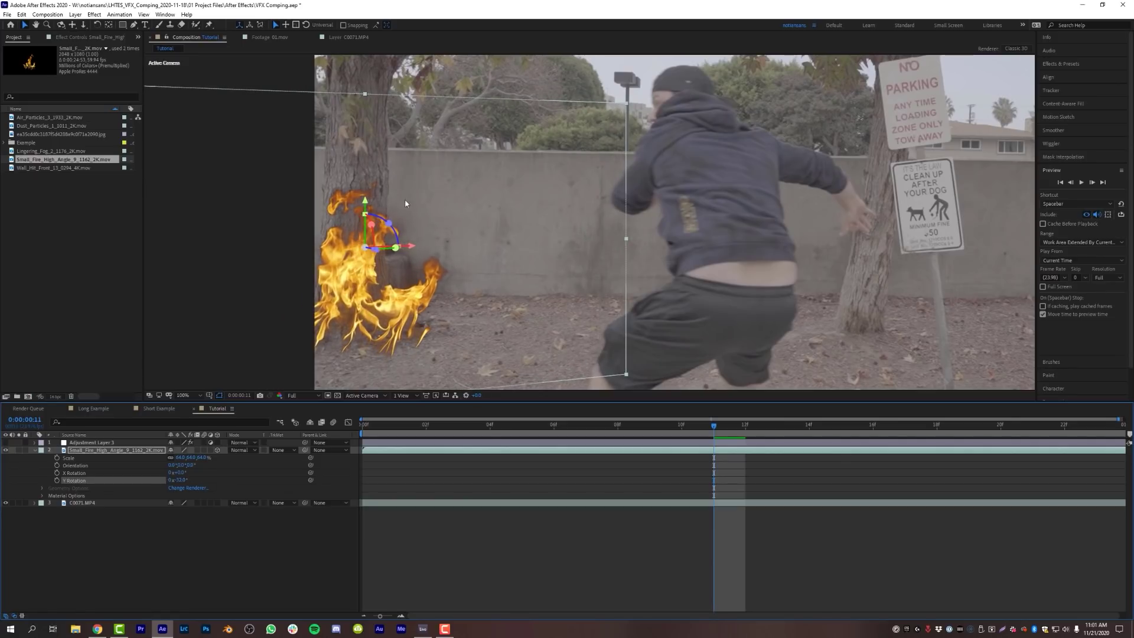
# Scale the fire down to about 50% and reposition it on the ground beside the left tree.
pyautogui.press('u')
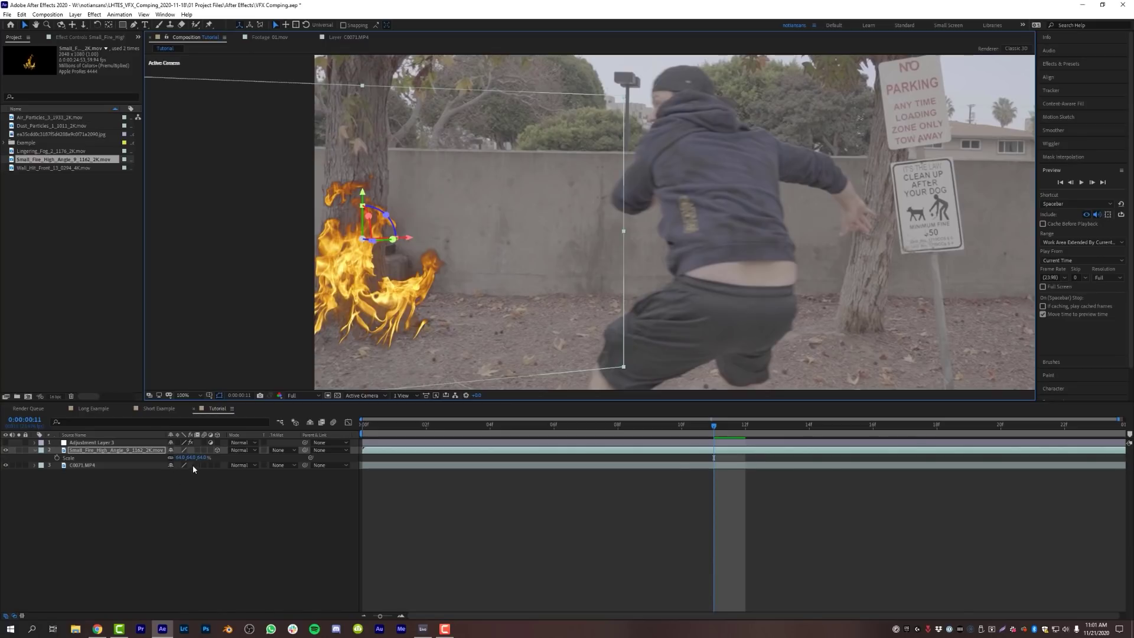
pyautogui.moveTo(183, 457); pyautogui.dragTo(171, 459)
pyautogui.moveTo(369, 302); pyautogui.dragTo(368, 335)
pyautogui.scroll(-1, 519, 293)
pyautogui.moveTo(517, 290); pyautogui.dragTo(458, 264)
pyautogui.scroll(1, 473, 248)
pyautogui.moveTo(328, 240)
pyautogui.mouseDown()
pyautogui.moveTo(334, 295)
pyautogui.moveTo(330, 249)
pyautogui.mouseUp()
# Set the fire layer's blending mode to Screen and deselect the layer.
pyautogui.click(465, 510)
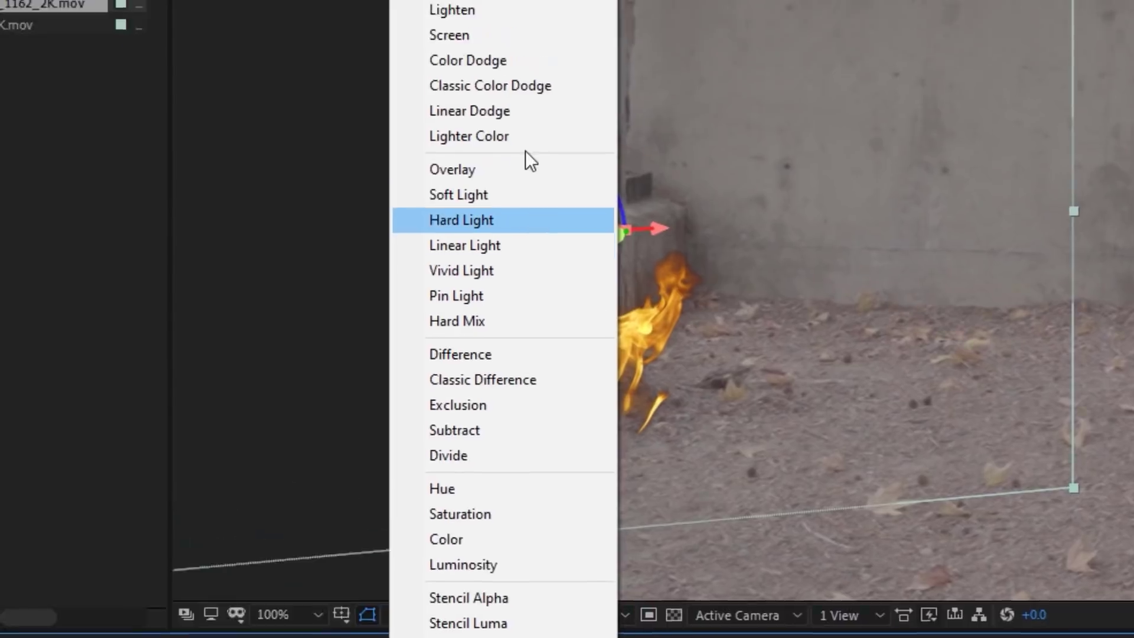
pyautogui.click(496, 164)
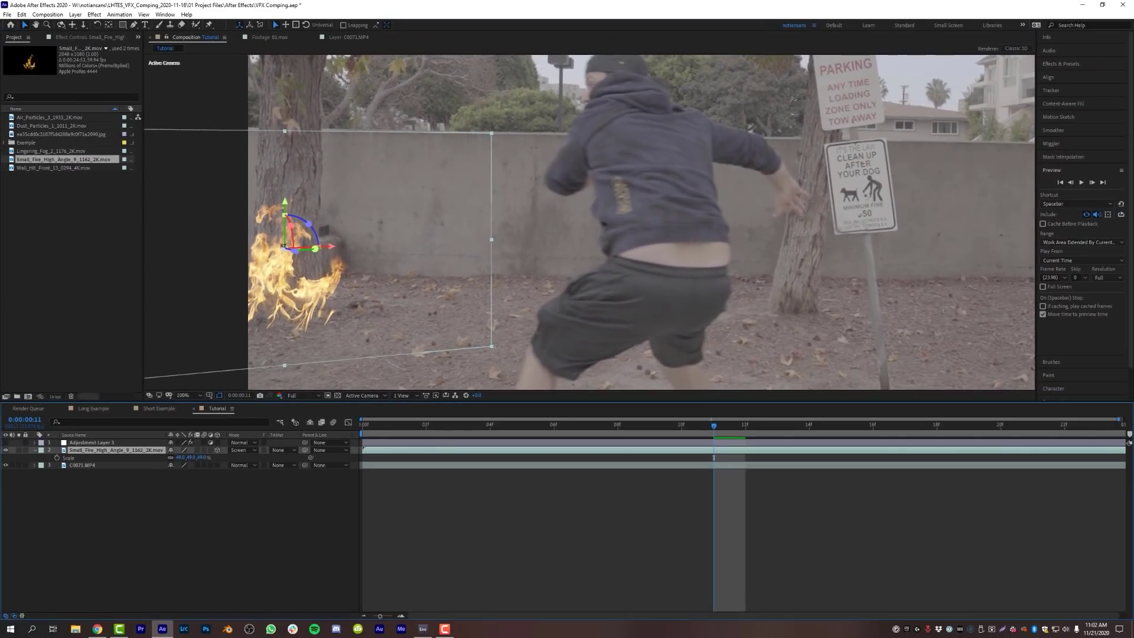
pyautogui.click(231, 536)
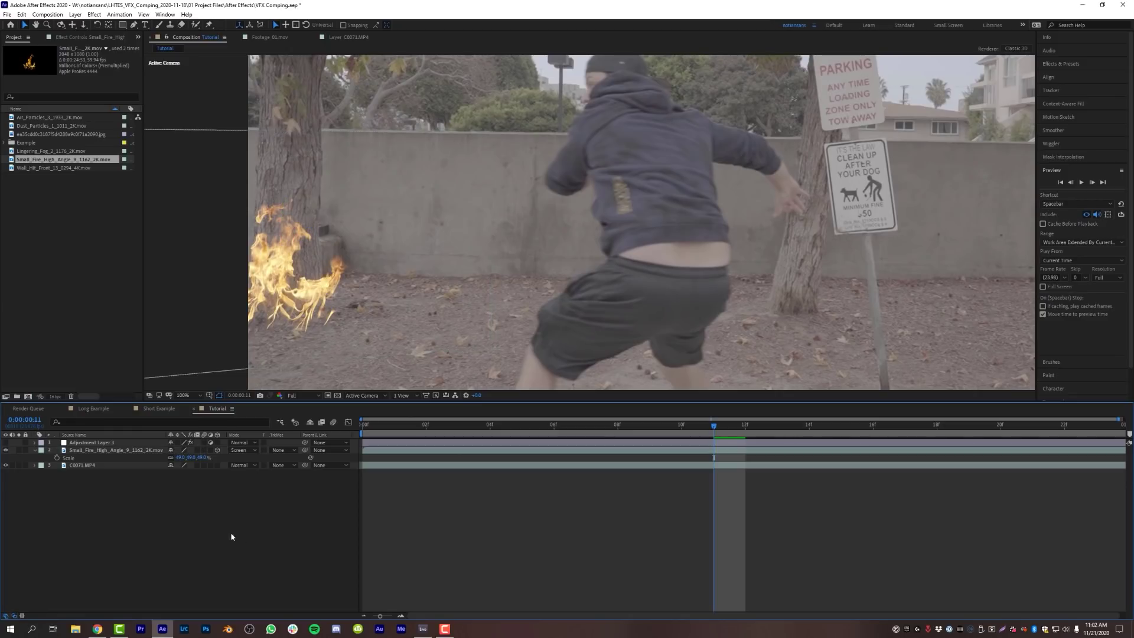
# Apply Lumetri Color to the fire layer and lower its basic-correction saturation to match the flat footage.
pyautogui.click(101, 449)
pyautogui.hotkey('ctrl', 'space')
pyautogui.write('lum')
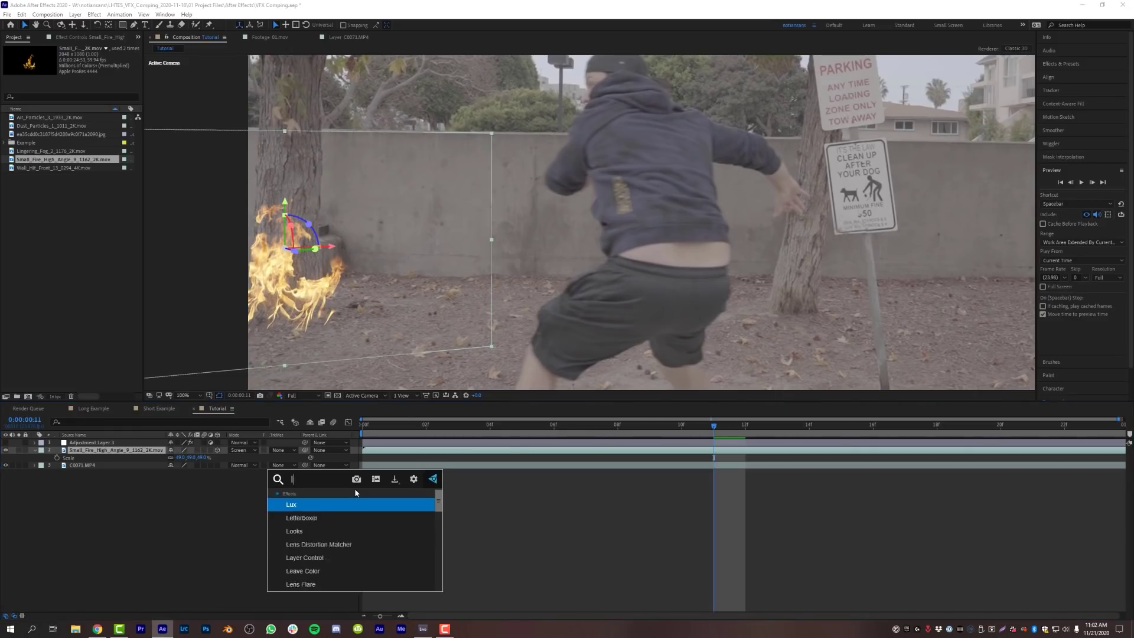
pyautogui.click(328, 517)
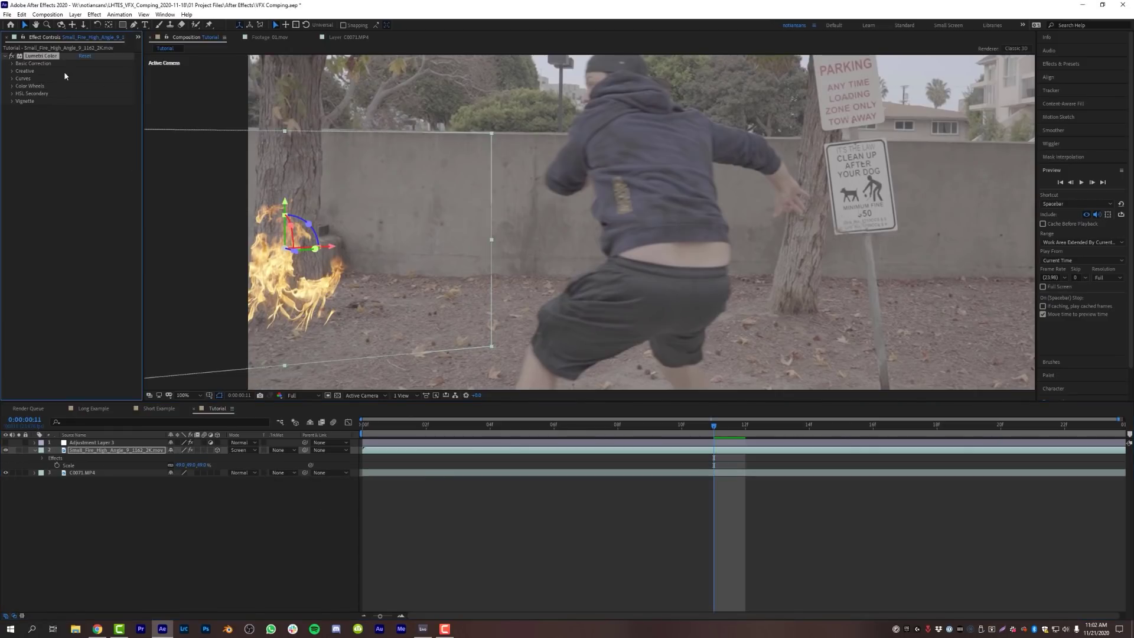
pyautogui.click(13, 63)
pyautogui.moveTo(83, 184); pyautogui.dragTo(69, 184)
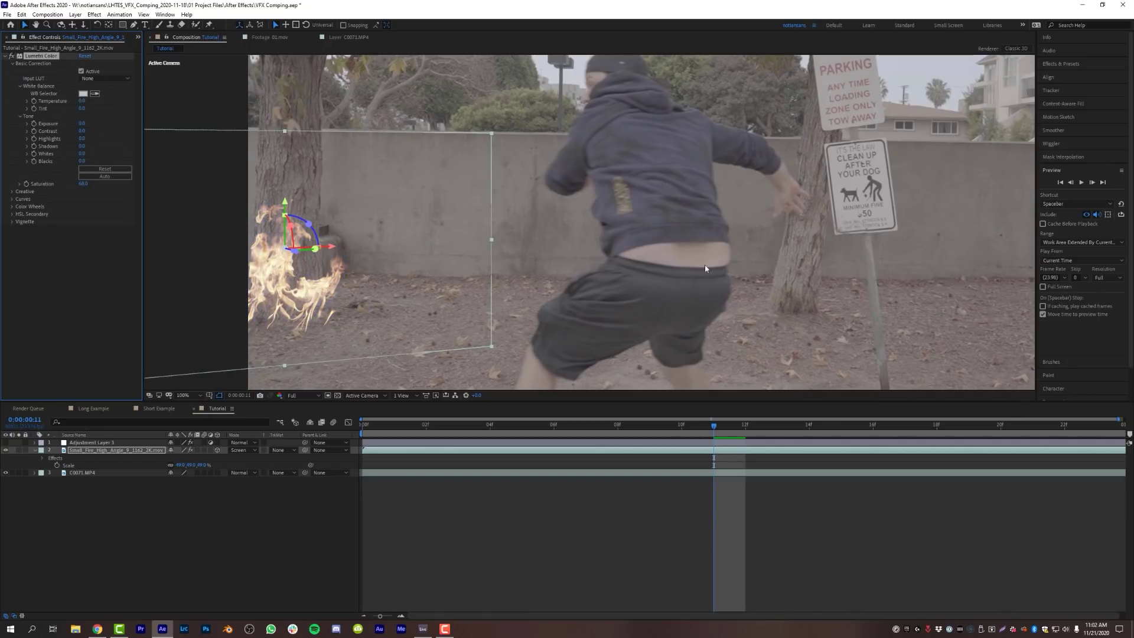
pyautogui.scroll(-2, 715, 257)
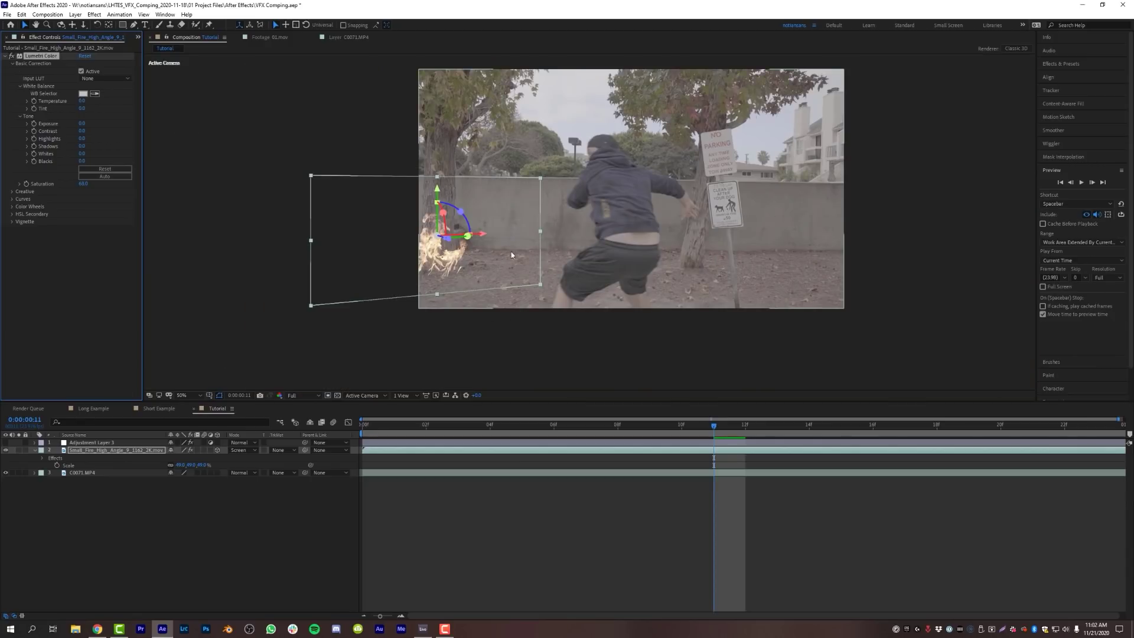
pyautogui.scroll(1, 437, 258)
pyautogui.moveTo(438, 258); pyautogui.dragTo(503, 249)
pyautogui.scroll(1, 394, 258)
pyautogui.scroll(-2, 394, 257)
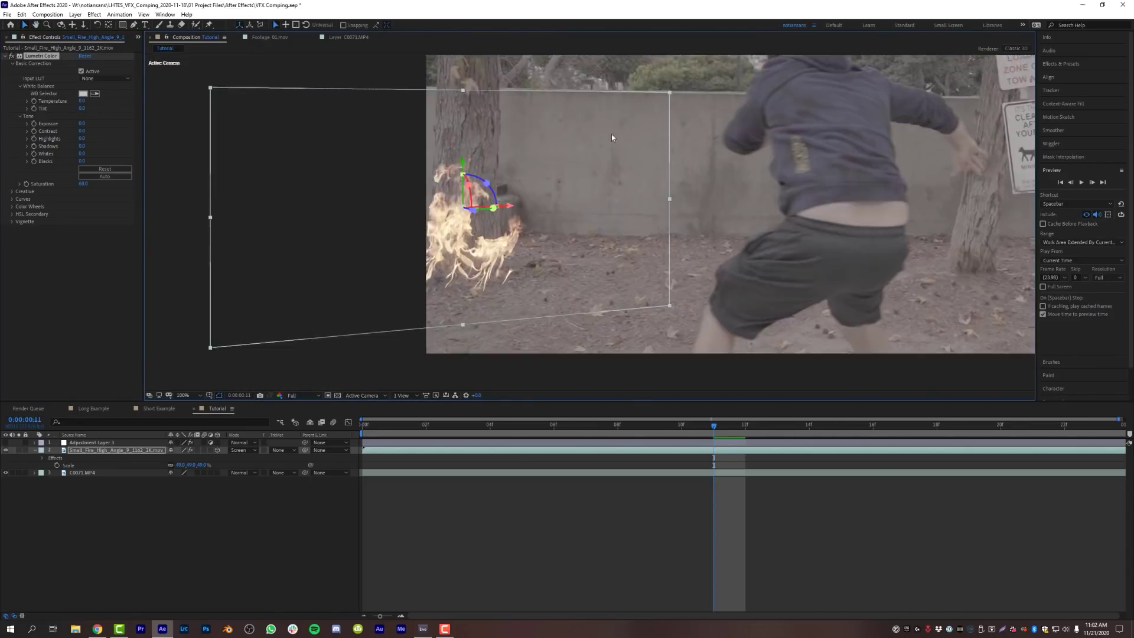
# Turn on the adjustment layer's visibility to check the fire's color under the grade against the footage.
pyautogui.moveTo(575, 296); pyautogui.dragTo(485, 295)
pyautogui.press('v')
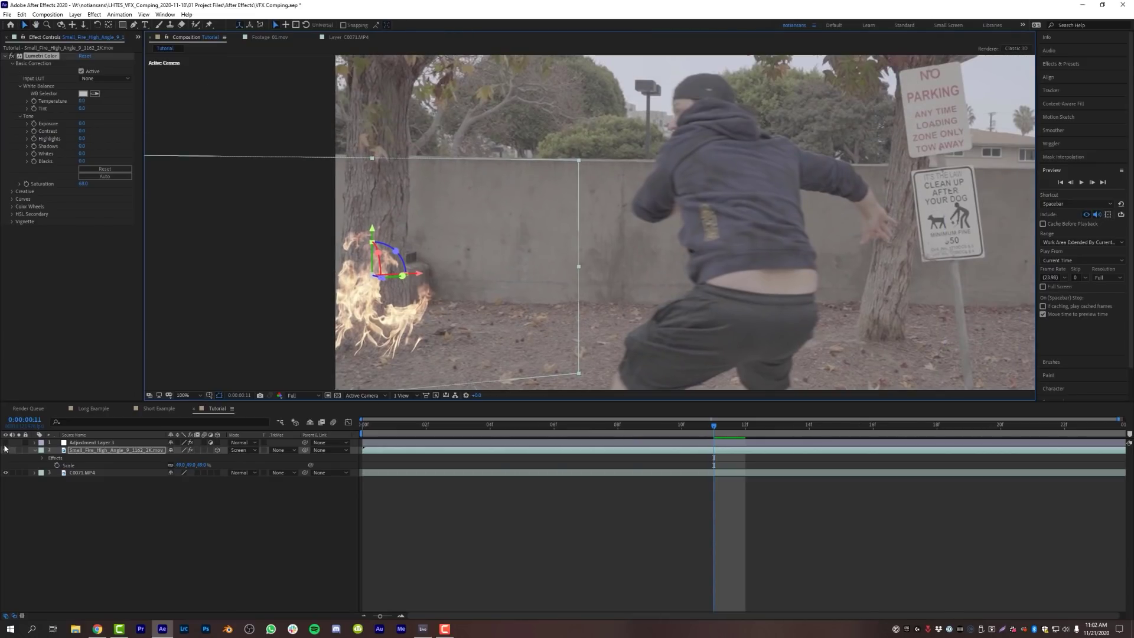
pyautogui.click(5, 442)
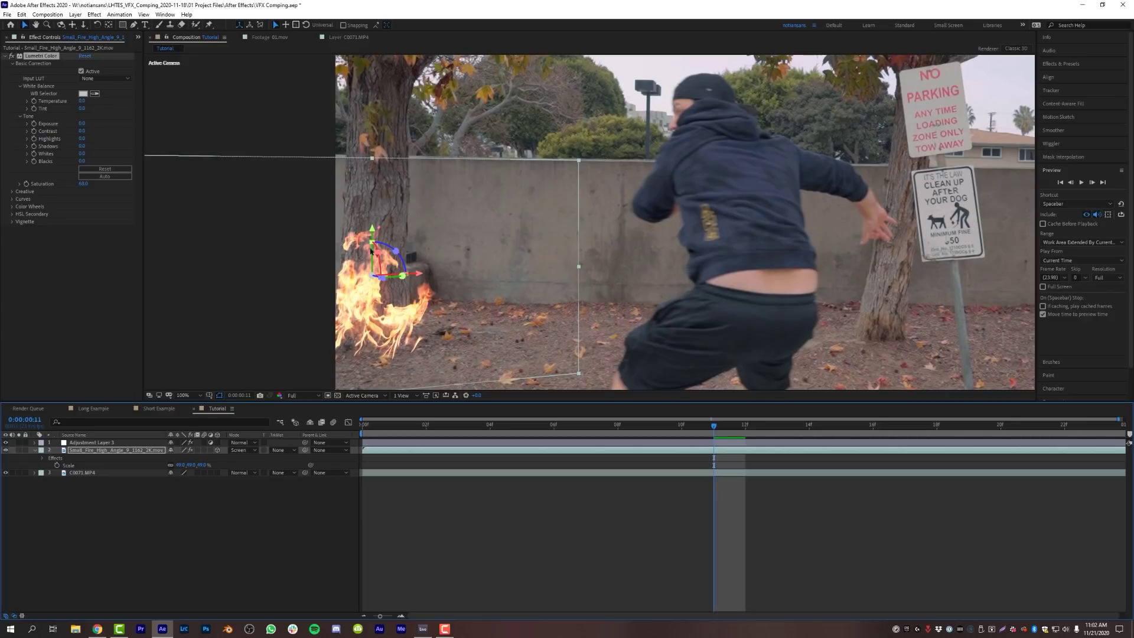
pyautogui.scroll(-1, 527, 243)
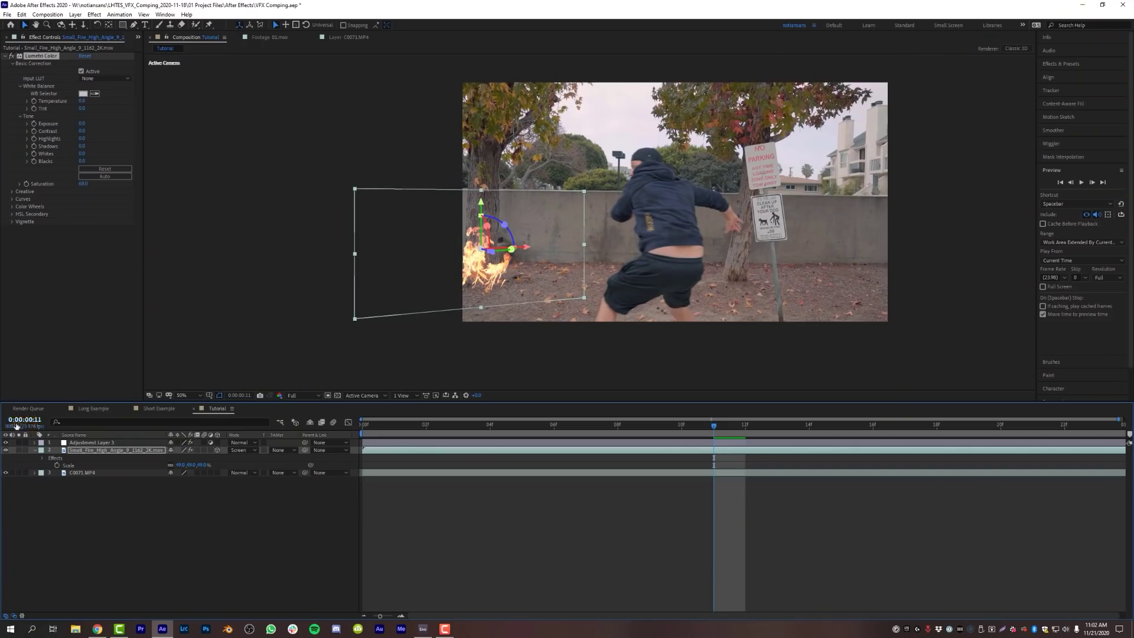
pyautogui.click(637, 537)
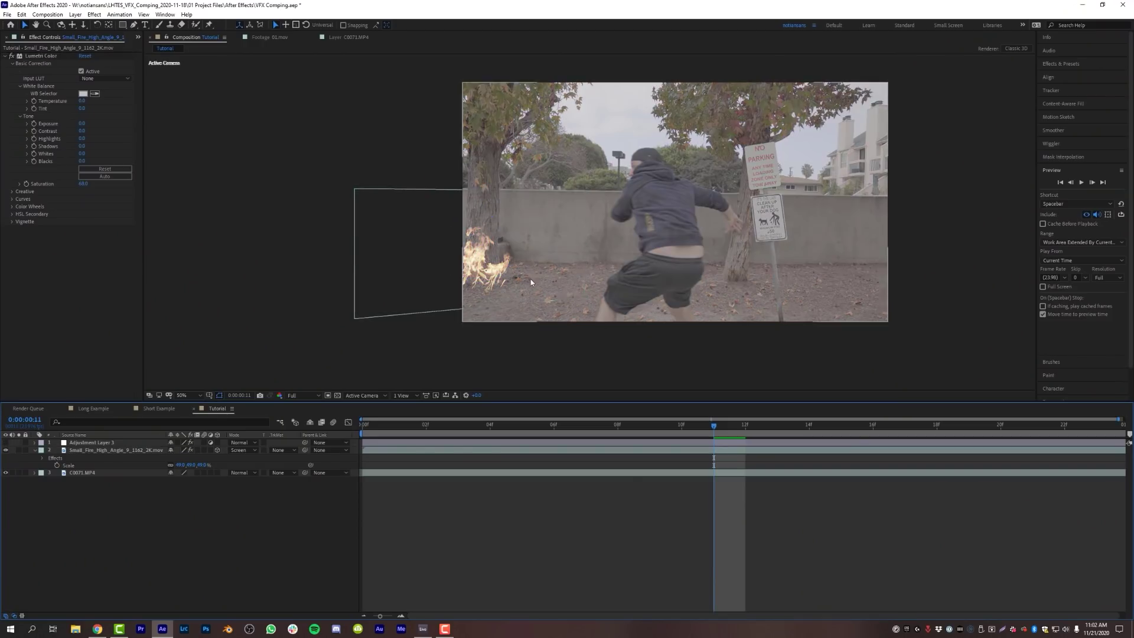
pyautogui.scroll(2, 486, 260)
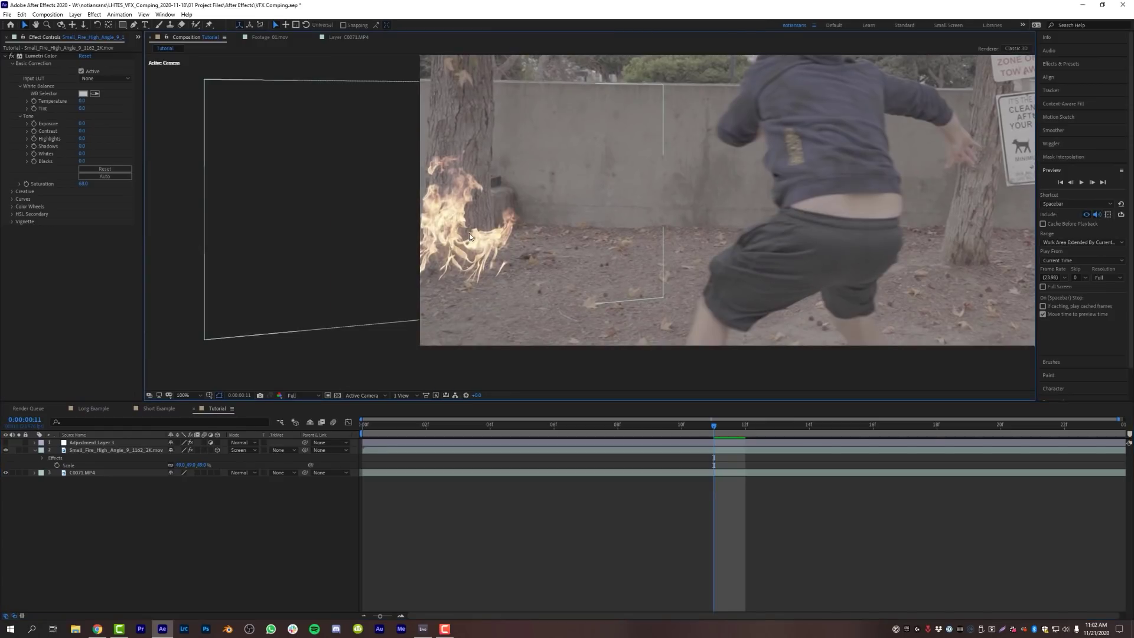
pyautogui.click(469, 233)
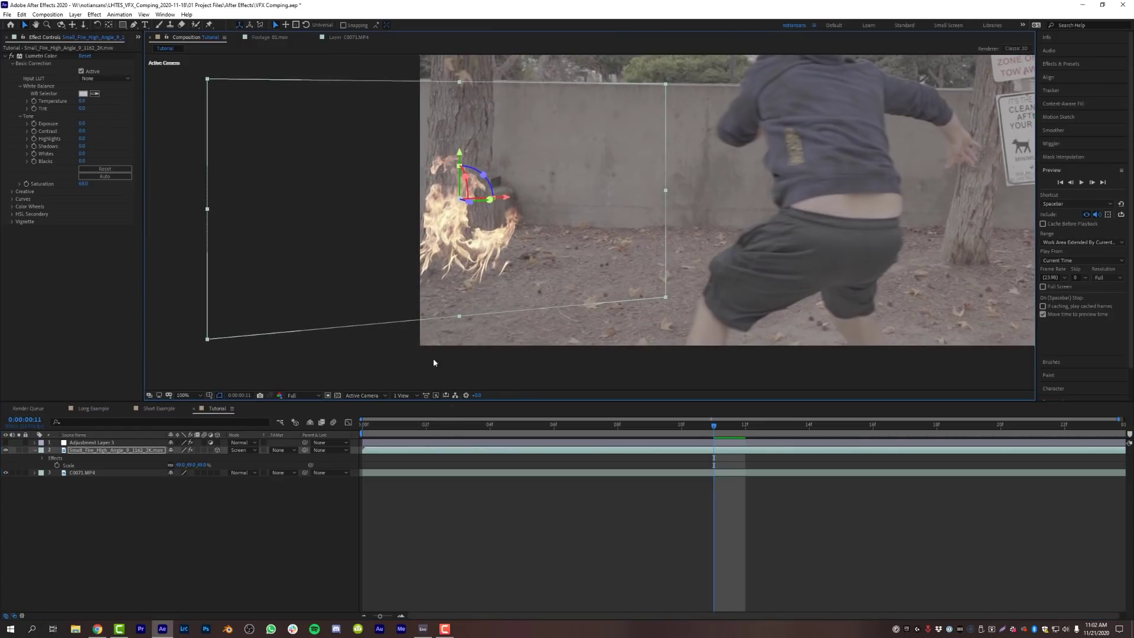
# Preview the shot from its first frames and scrub to frame 5, where the man clears the fire.
pyautogui.press('space')
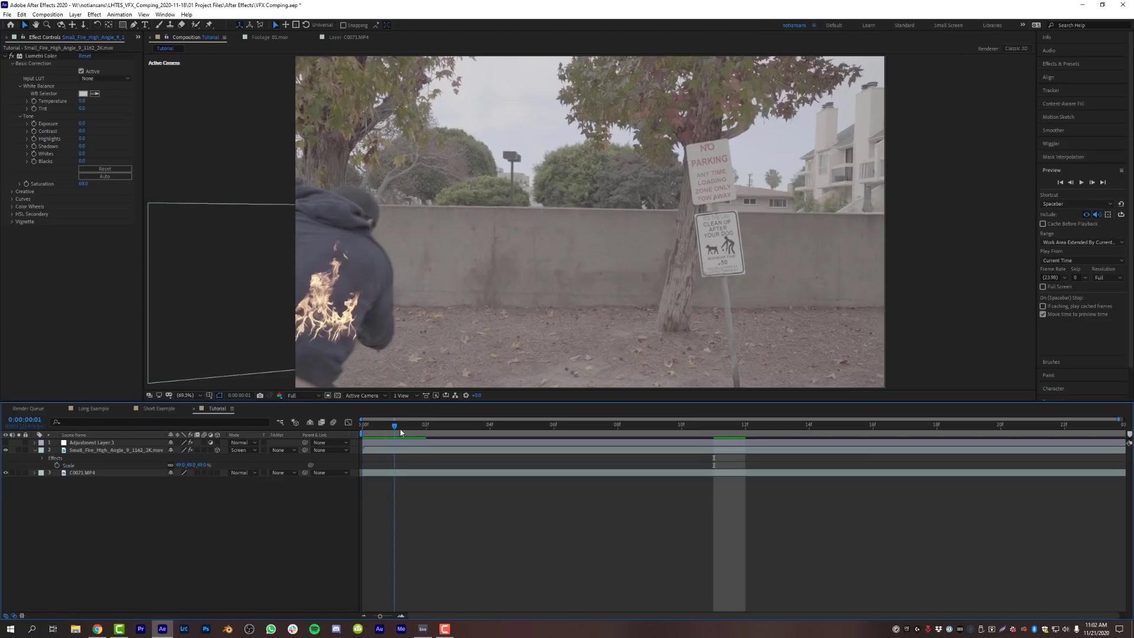
pyautogui.click(395, 426)
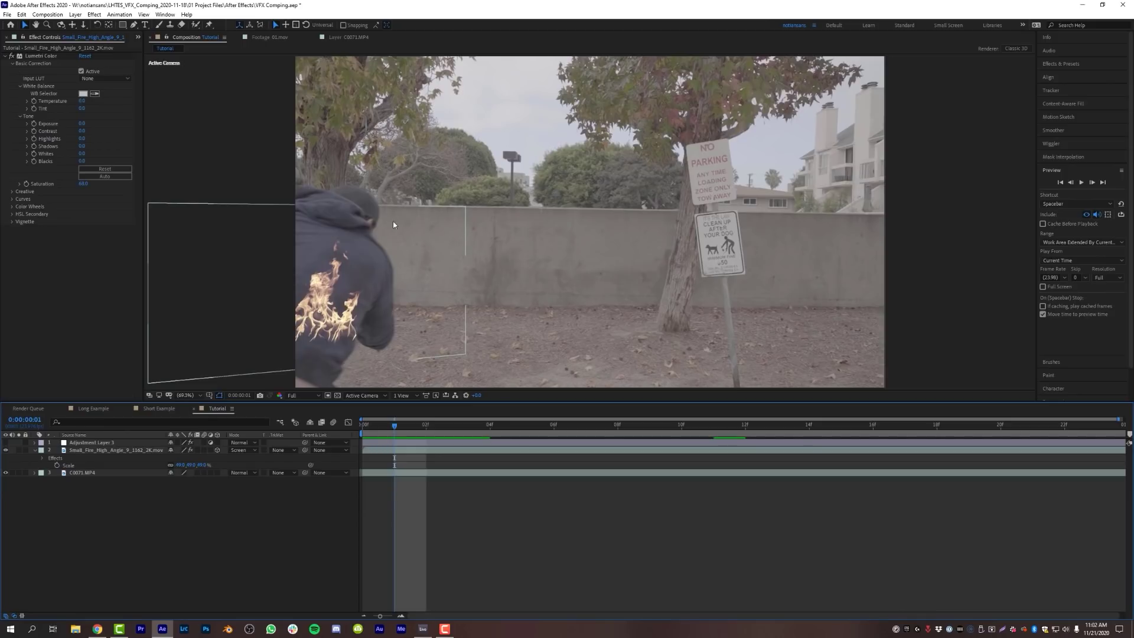
pyautogui.moveTo(395, 426); pyautogui.dragTo(530, 425)
pyautogui.press('[')
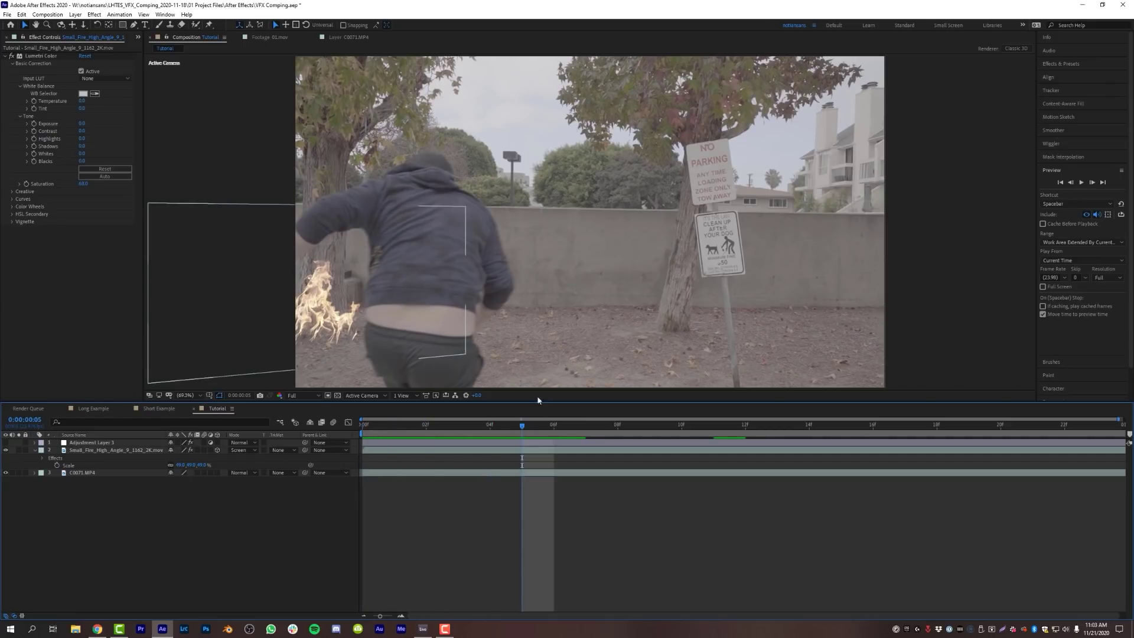
# Duplicate the C0071.MP4 footage layer, place the copy above the fire layer, and trim its end to frame 5.
pyautogui.click(88, 474)
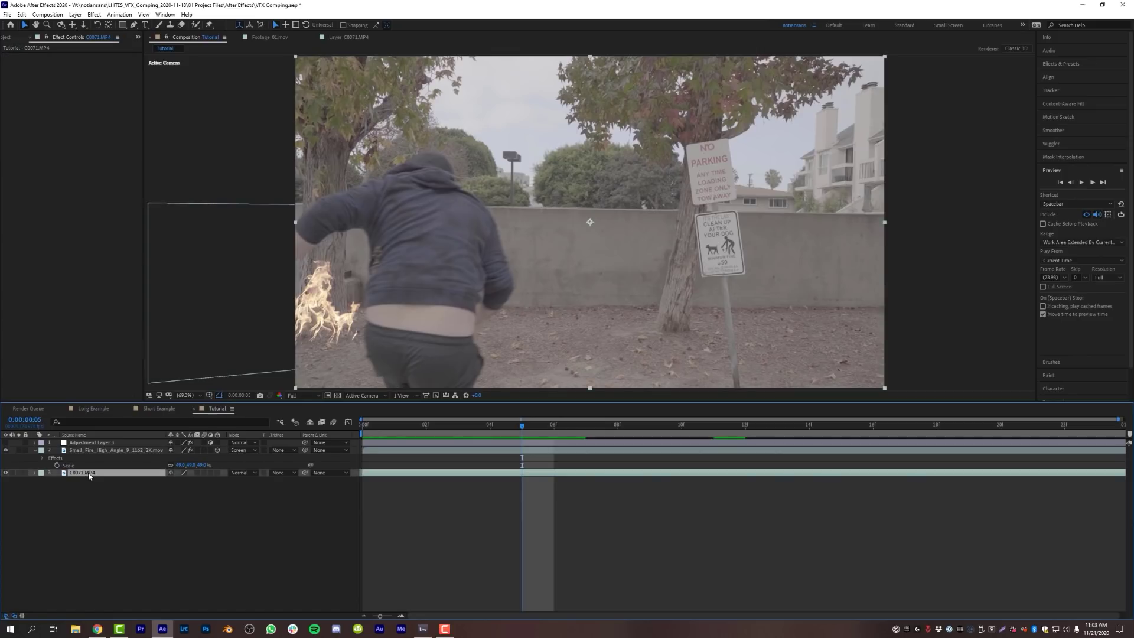
pyautogui.hotkey('ctrl', 'd')
pyautogui.moveTo(83, 474); pyautogui.dragTo(93, 447)
pyautogui.hotkey('alt', ']')
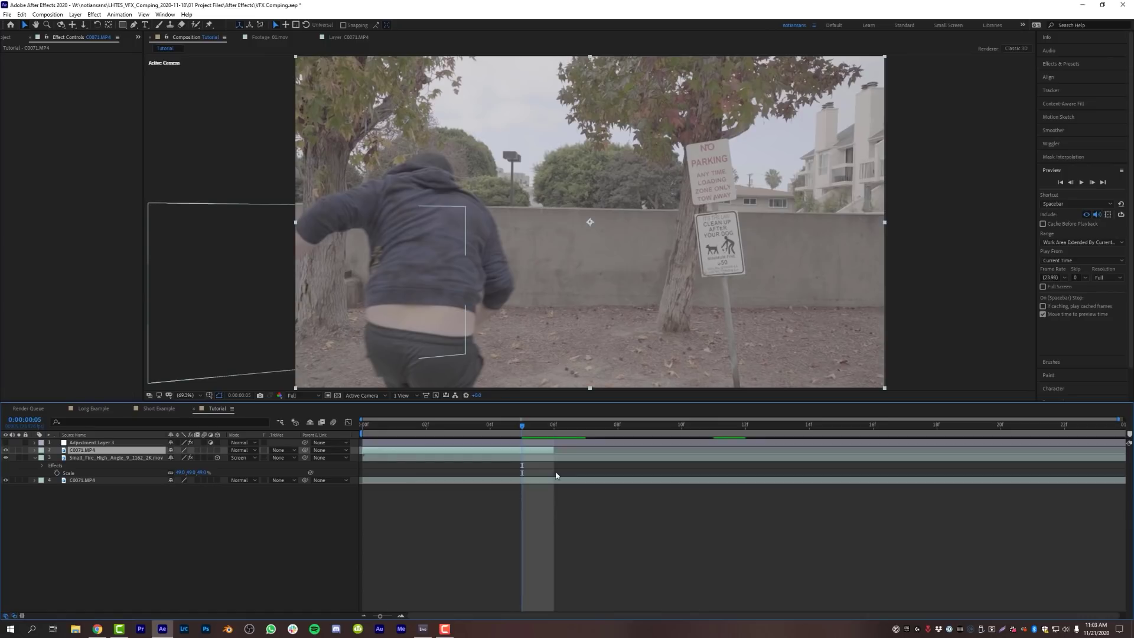
pyautogui.moveTo(555, 449); pyautogui.dragTo(532, 449)
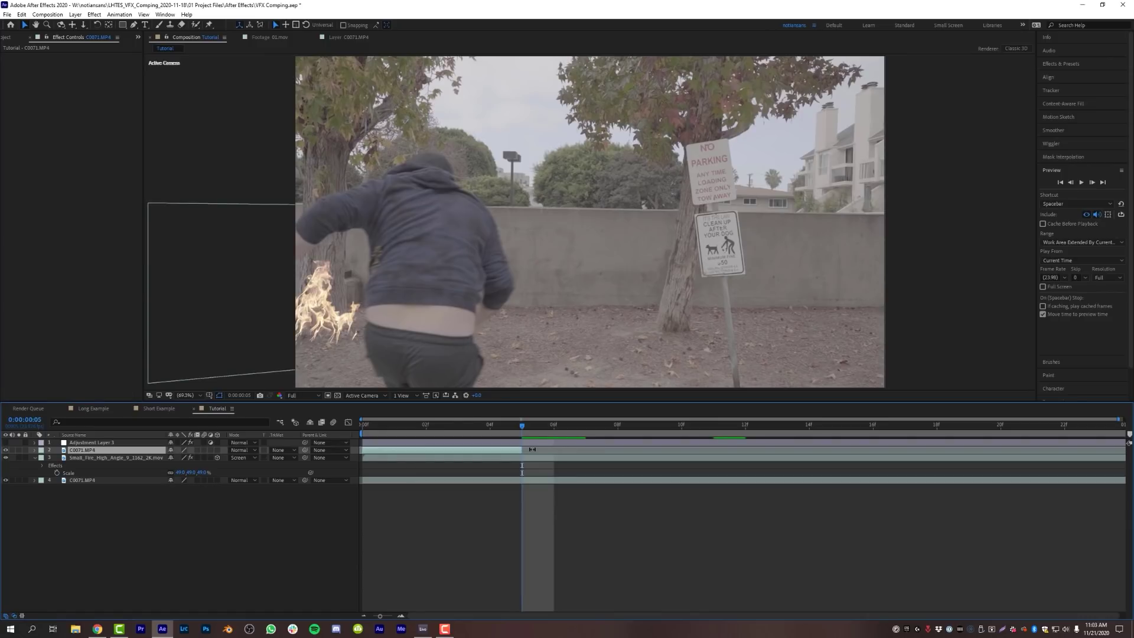
# Open the trimmed footage copy in its layer view at the first frame and isolate the man with the Roto Brush.
pyautogui.moveTo(443, 430); pyautogui.dragTo(363, 434)
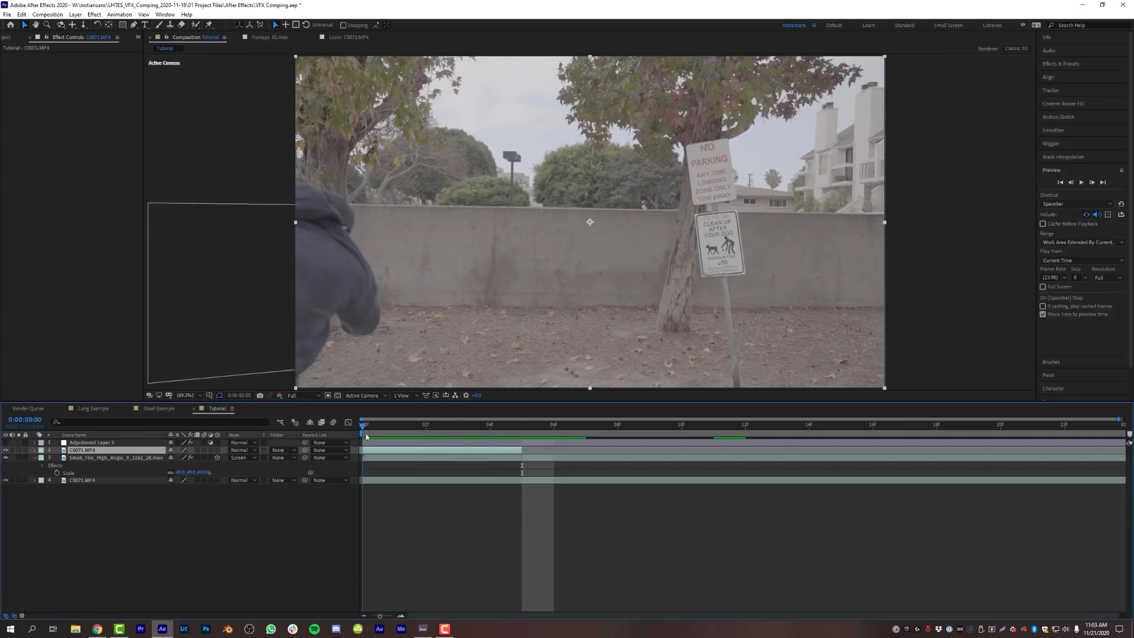
pyautogui.doubleClick(82, 450)
pyautogui.click(197, 26)
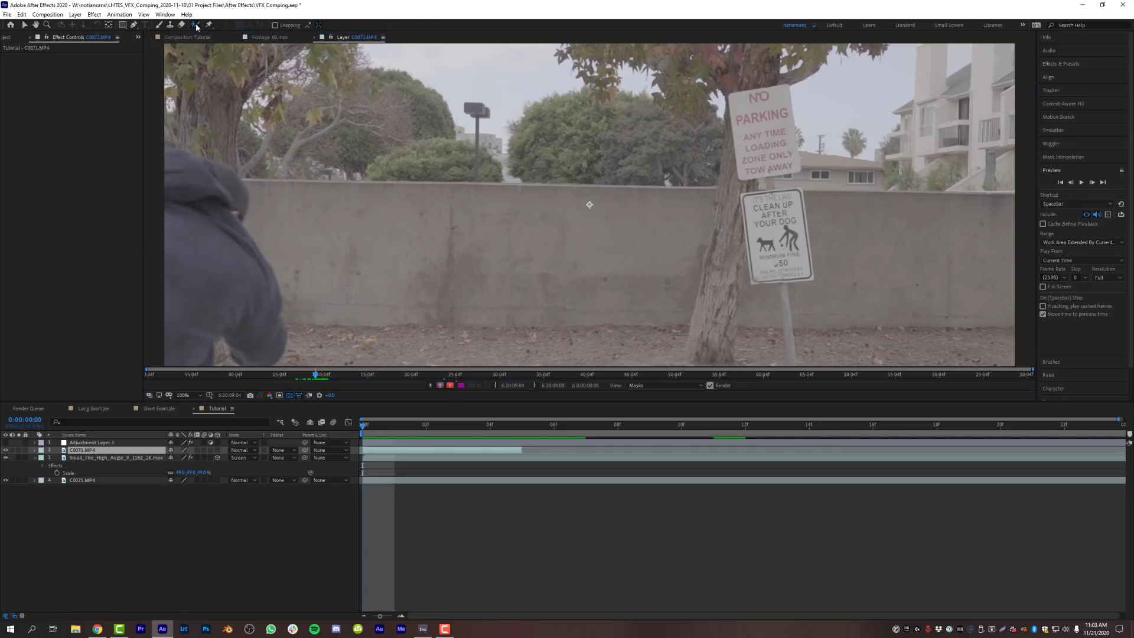
pyautogui.moveTo(273, 185); pyautogui.dragTo(329, 123)
pyautogui.moveTo(227, 96)
pyautogui.mouseDown()
pyautogui.moveTo(280, 113)
pyautogui.moveTo(282, 203)
pyautogui.moveTo(311, 260)
pyautogui.moveTo(246, 251)
pyautogui.moveTo(224, 348)
pyautogui.mouseUp()
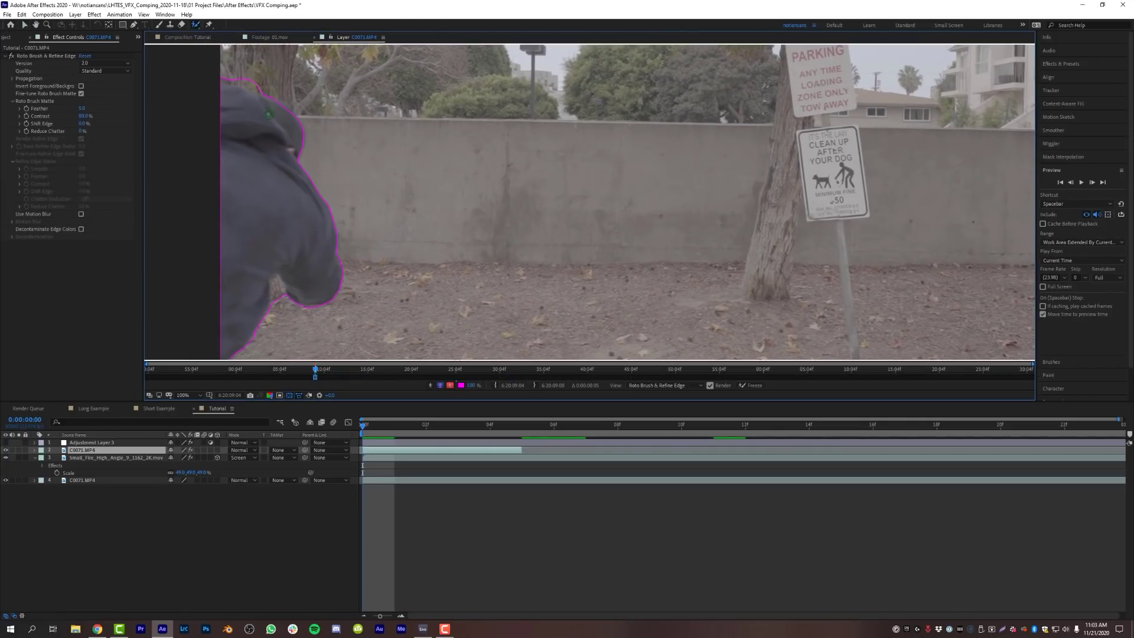
pyautogui.moveTo(243, 84); pyautogui.dragTo(240, 88)
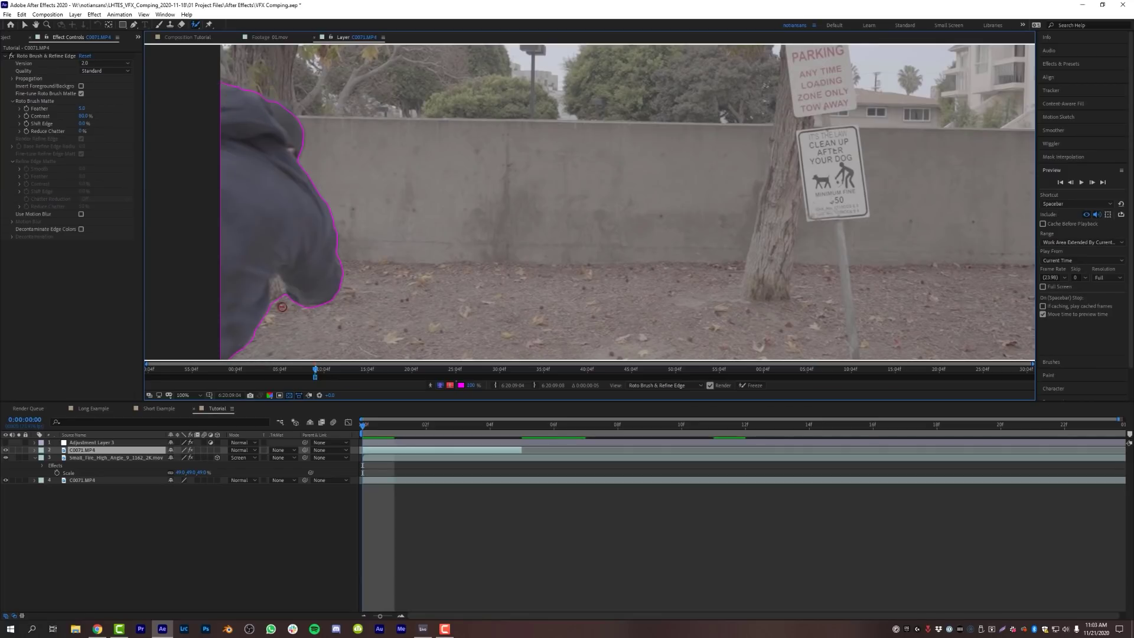
pyautogui.moveTo(277, 287); pyautogui.dragTo(276, 290)
# Set the Roto Brush quality to Best and enable Use Motion Blur.
pyautogui.click(107, 71)
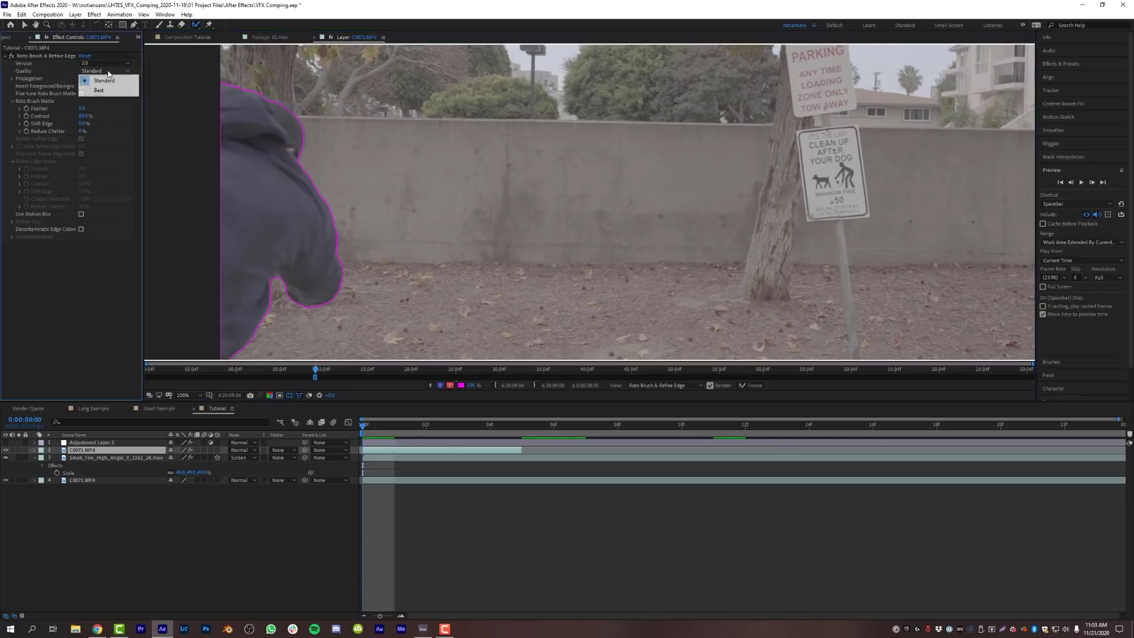
pyautogui.click(110, 91)
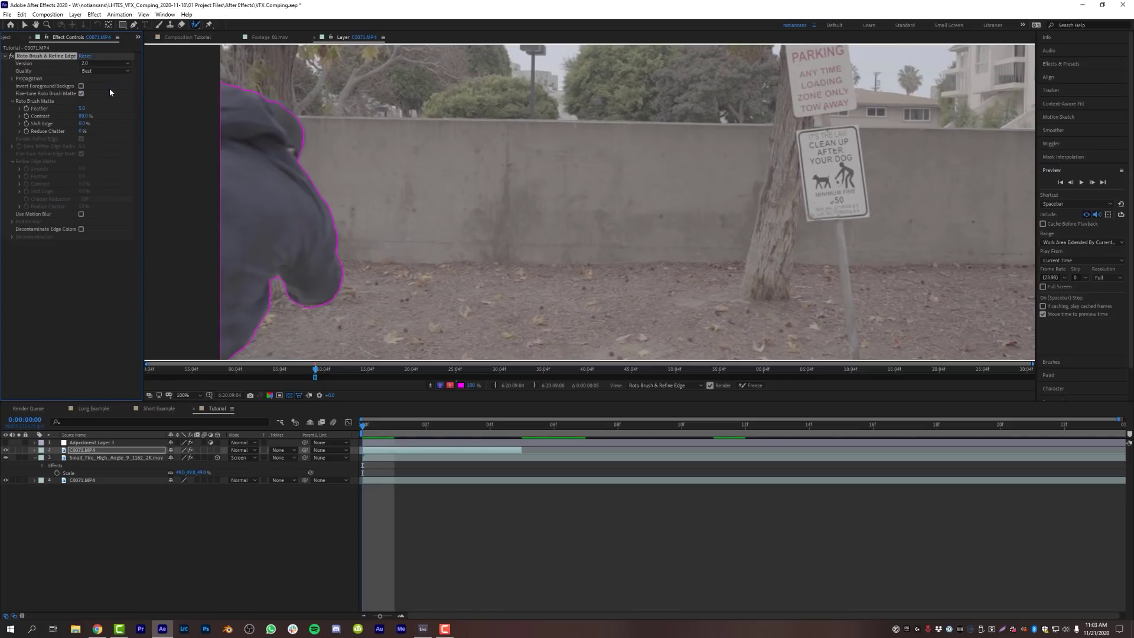
pyautogui.click(80, 214)
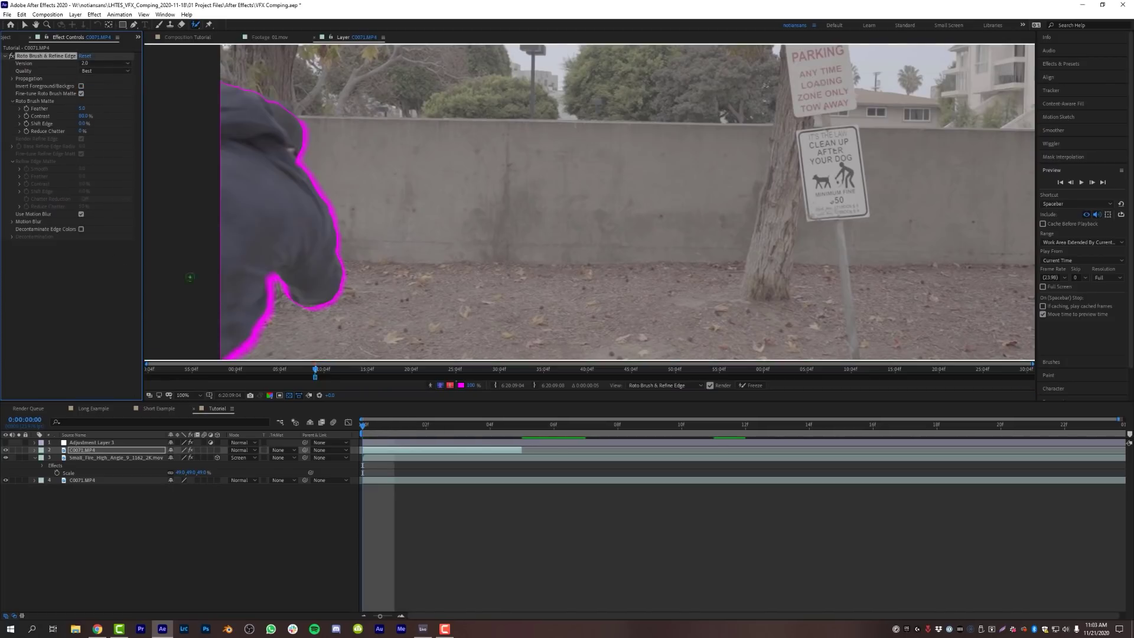
# Advance the roto matte to frame 1 and add the missed area of the man's lower body.
pyautogui.scroll(-1, 272, 267)
pyautogui.scroll(1, 333, 133)
pyautogui.moveTo(333, 133); pyautogui.dragTo(425, 170)
pyautogui.press('pagedown')
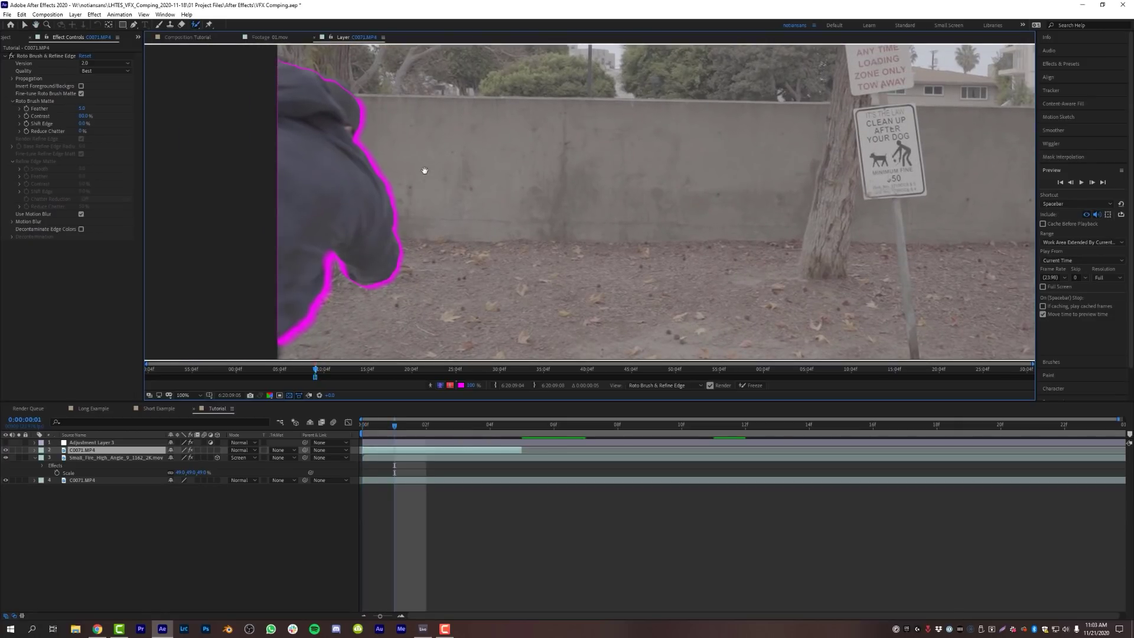
pyautogui.moveTo(346, 209); pyautogui.dragTo(369, 220)
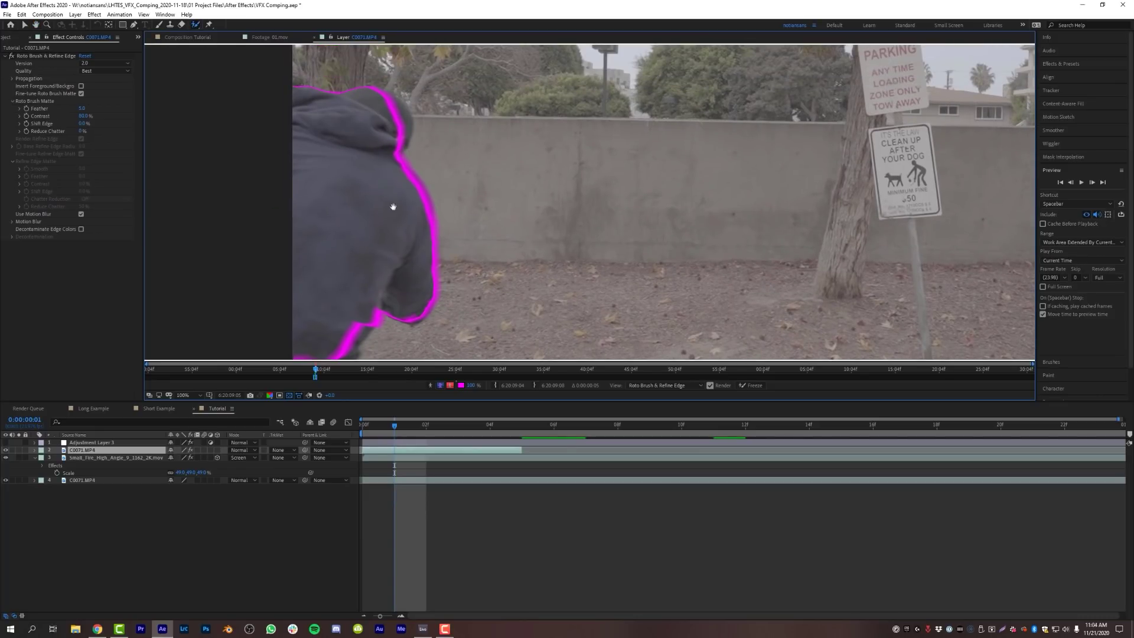
pyautogui.scroll(-3, 362, 272)
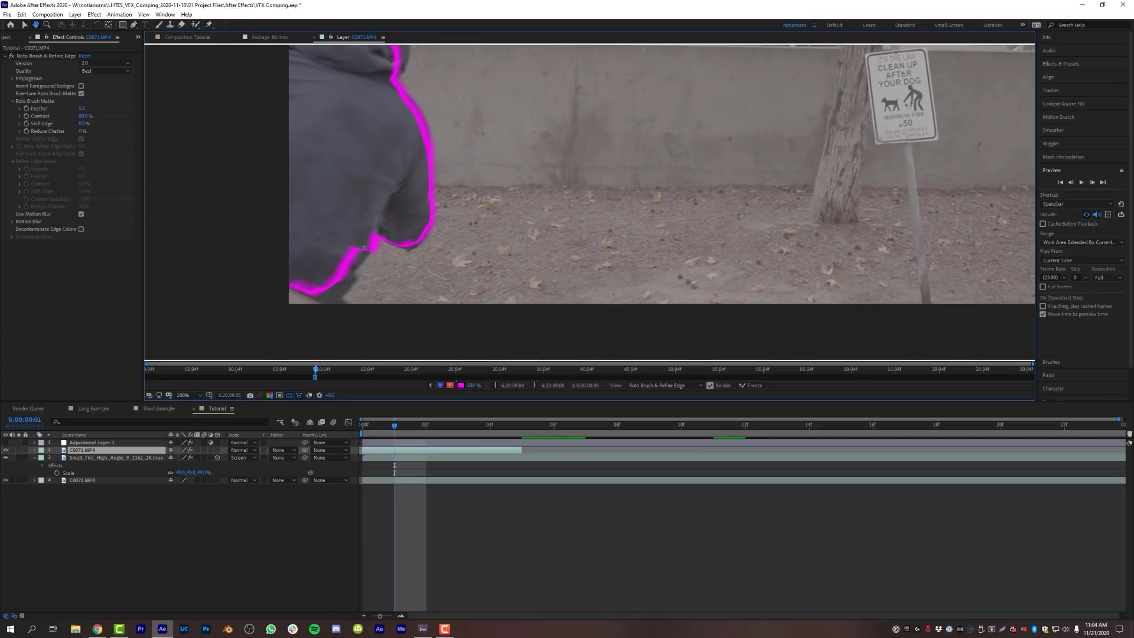
pyautogui.moveTo(332, 292); pyautogui.dragTo(295, 290)
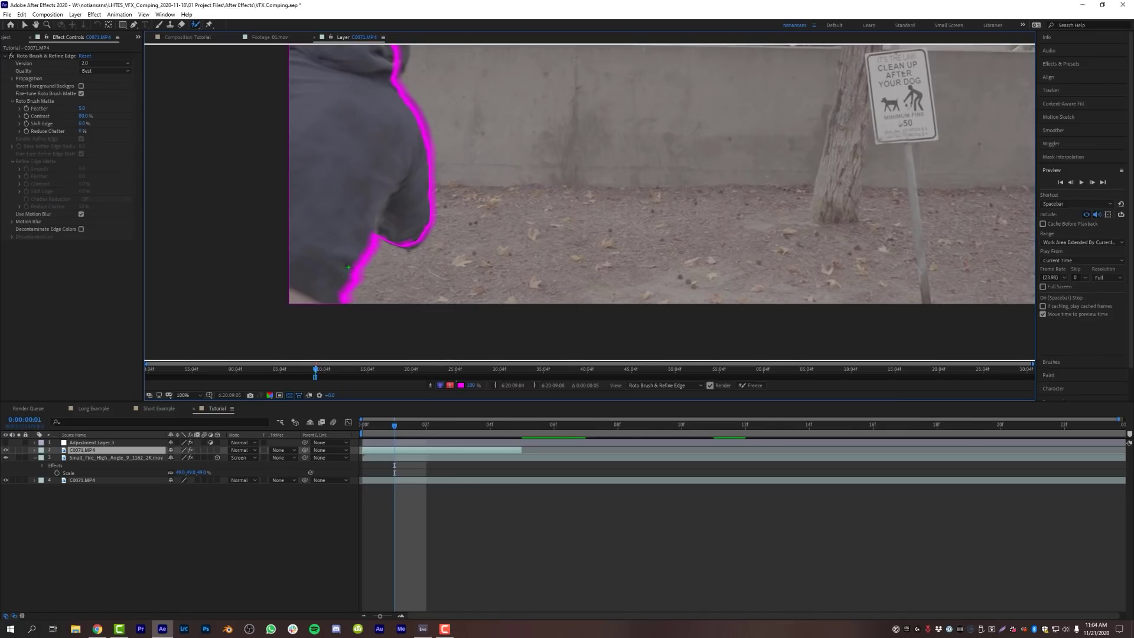
# Advance to frame 2 and extend the roto matte over the missed parts of the man's body.
pyautogui.press('pagedown')
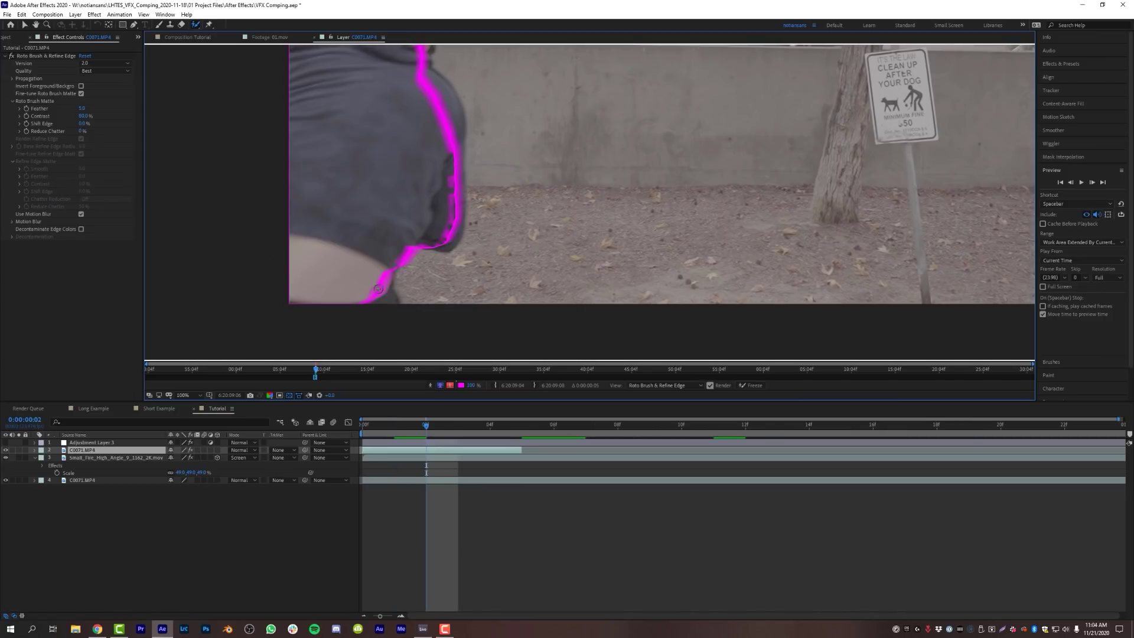
pyautogui.moveTo(387, 287); pyautogui.dragTo(395, 304)
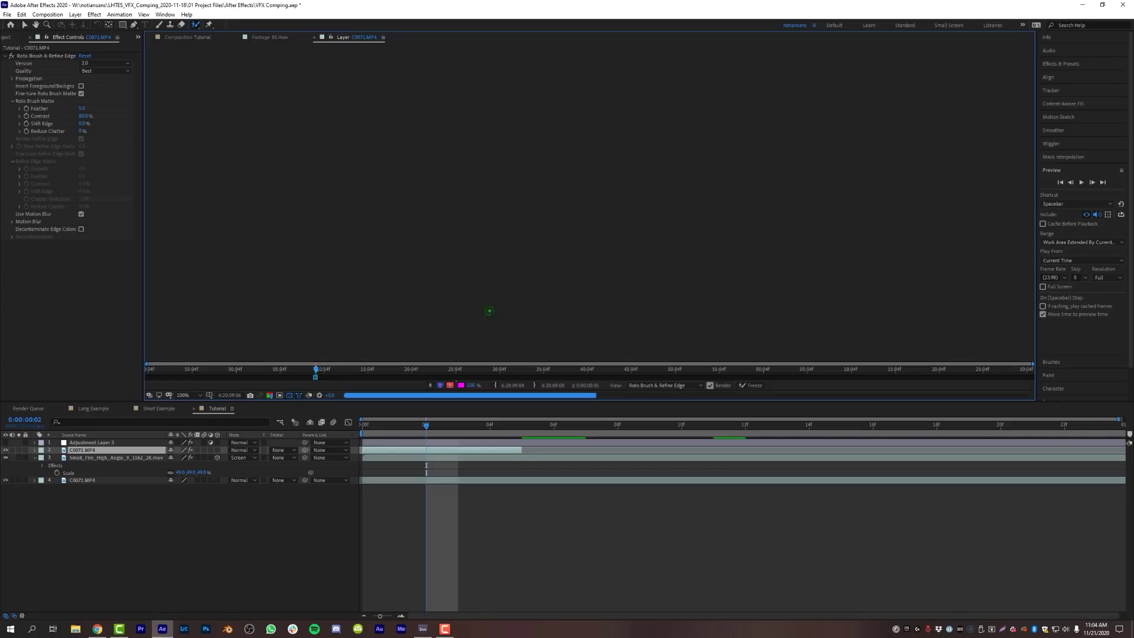
pyautogui.moveTo(473, 83); pyautogui.dragTo(478, 138)
pyautogui.moveTo(424, 181); pyautogui.dragTo(434, 208)
# Propagate the man's roto matte through frame 5, correcting his outline along the way.
pyautogui.press('pagedown')
pyautogui.press('pagedown')
pyautogui.moveTo(452, 250); pyautogui.dragTo(490, 203)
pyautogui.moveTo(372, 220); pyautogui.dragTo(381, 334)
pyautogui.moveTo(370, 161); pyautogui.dragTo(365, 234)
pyautogui.moveTo(420, 260); pyautogui.dragTo(423, 215)
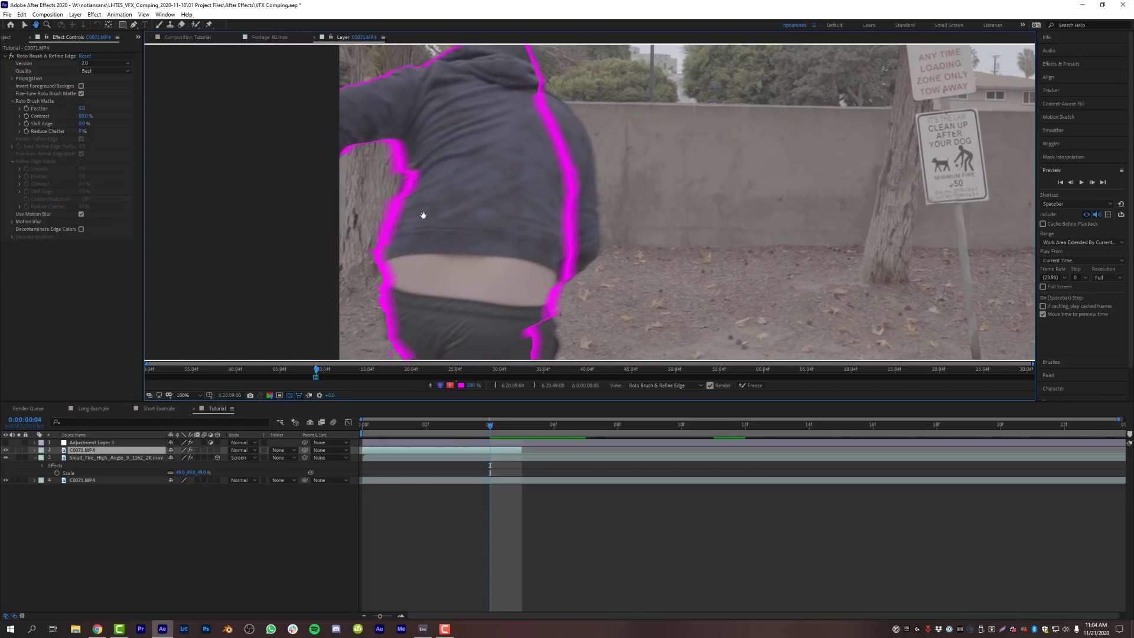
pyautogui.press('pagedown')
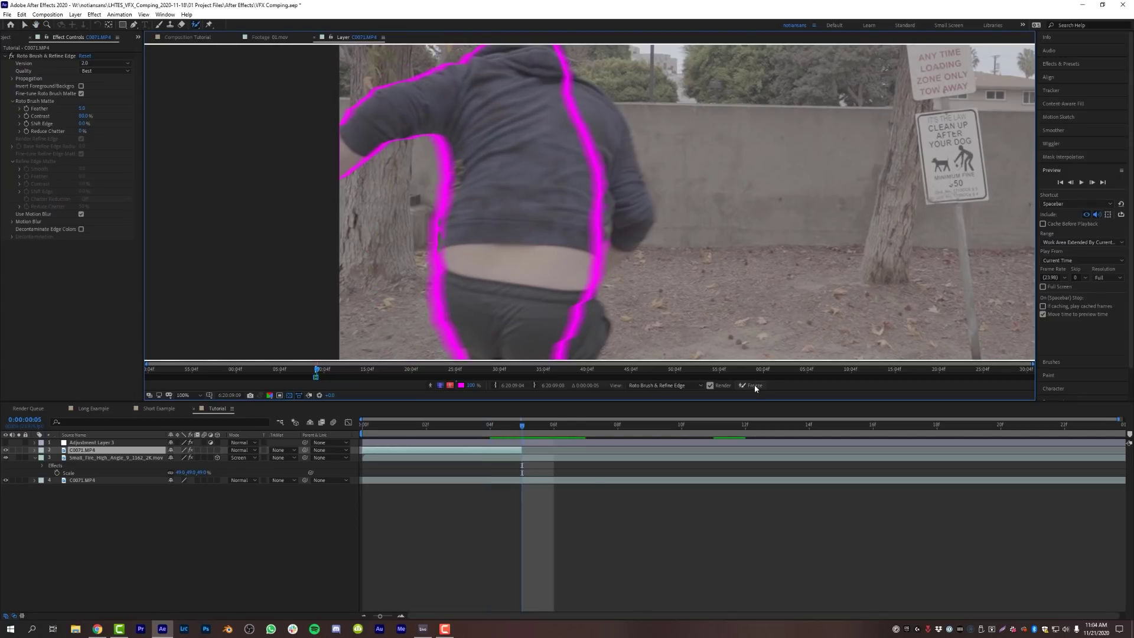
# Return to the Tutorial composition and scrub from the start to frame 12 to check the man passing in front of the fire.
pyautogui.click(185, 36)
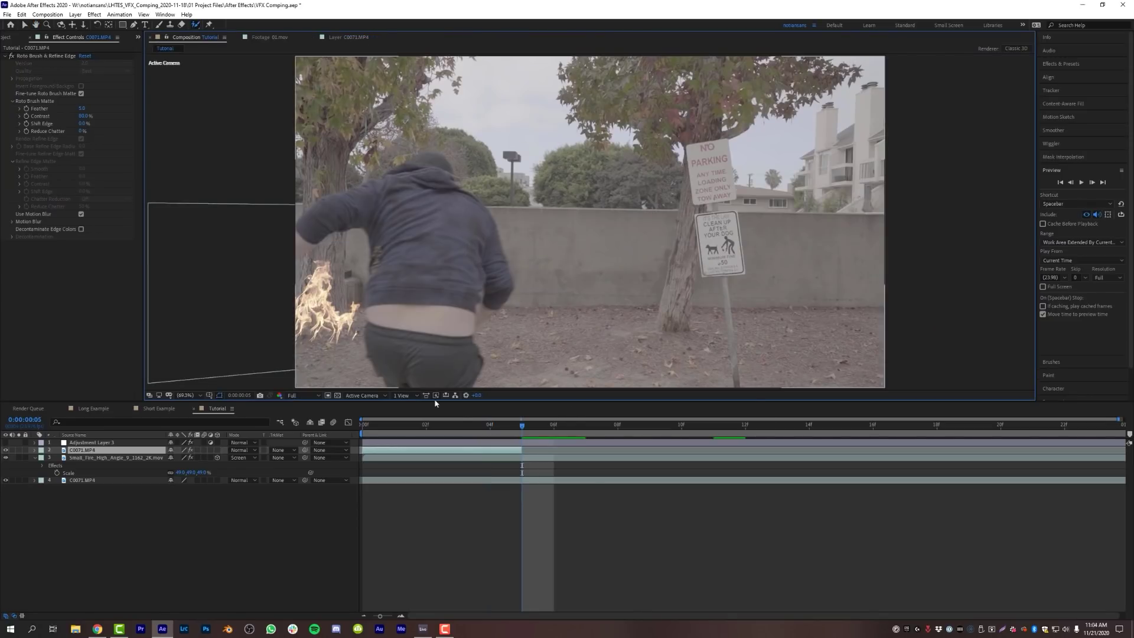
pyautogui.moveTo(464, 430); pyautogui.dragTo(315, 384)
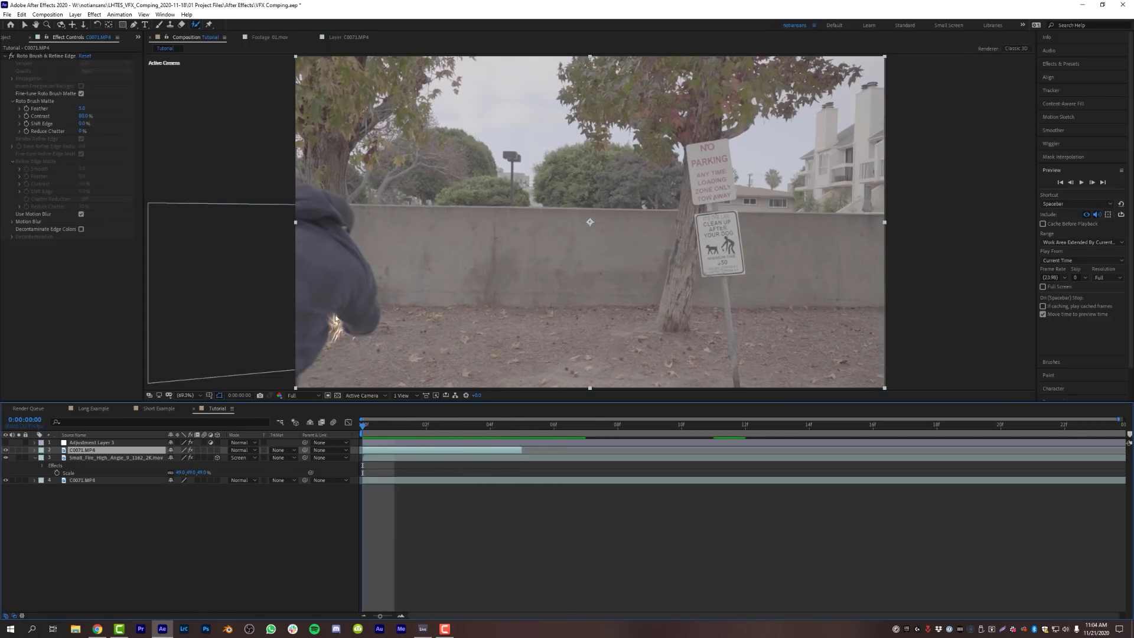
pyautogui.moveTo(376, 429); pyautogui.dragTo(746, 424)
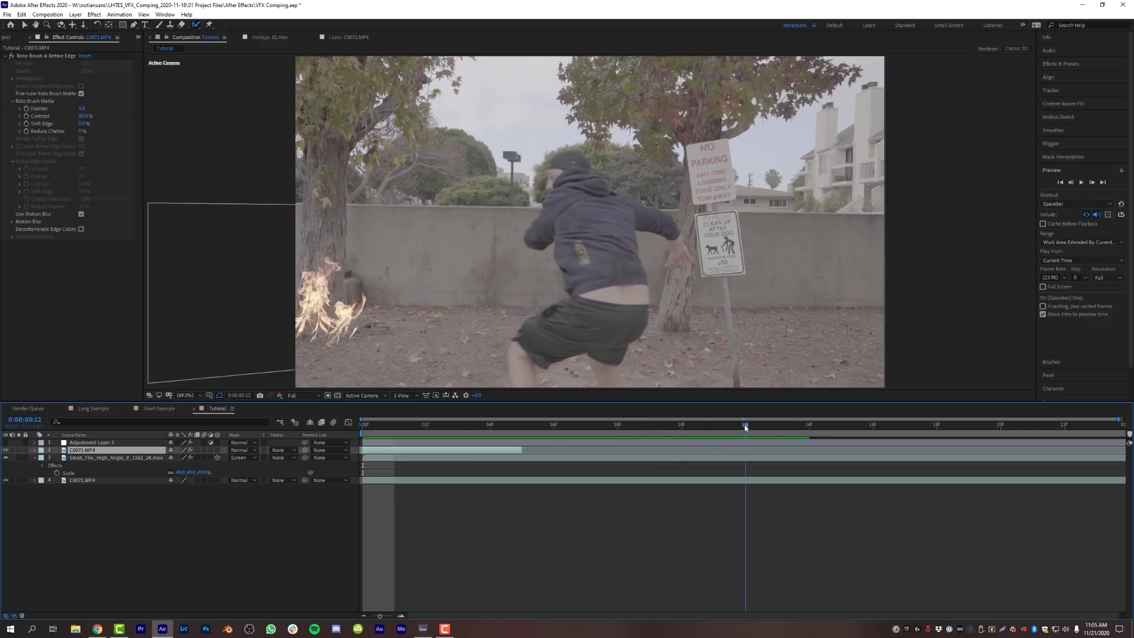
# Add Wall_Hit_Front_13_0294_4K.mov below the adjustment layer, start it at frame 4, and preview the hit up to frame 9.
pyautogui.click(2, 36)
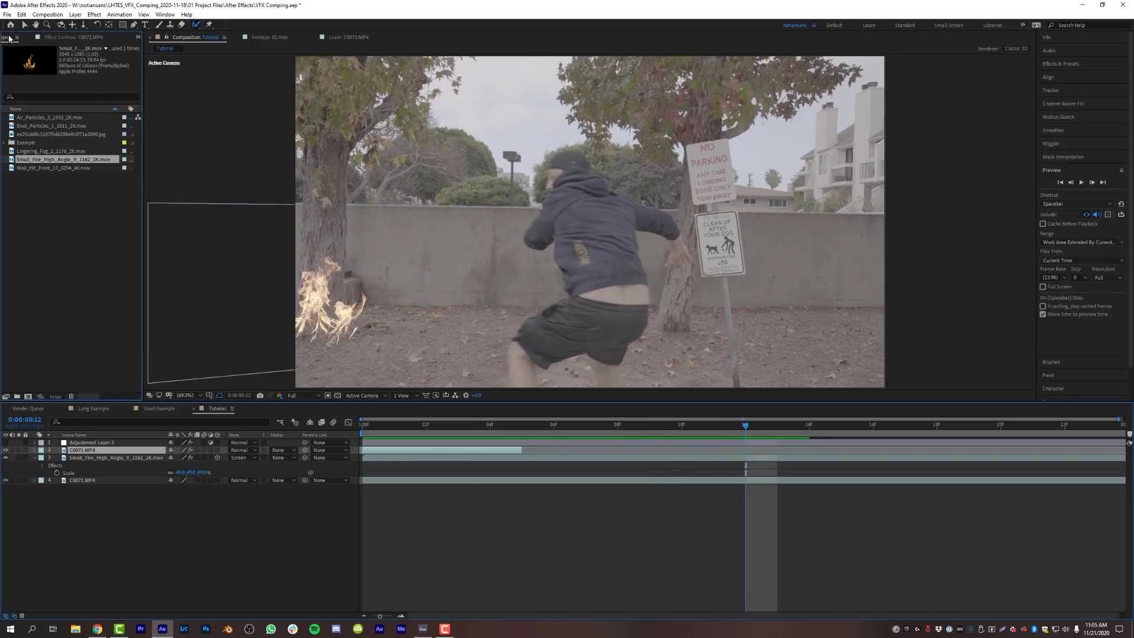
pyautogui.click(50, 170)
pyautogui.moveTo(88, 260); pyautogui.dragTo(100, 449)
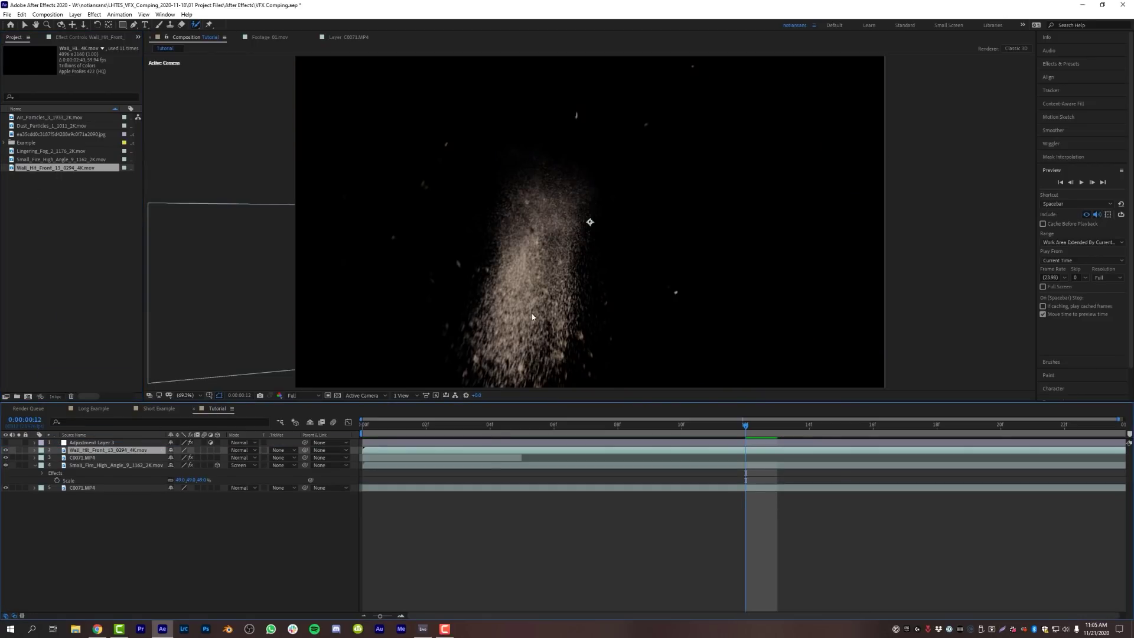
pyautogui.click(490, 425)
pyautogui.moveTo(435, 450); pyautogui.dragTo(547, 453)
pyautogui.press('space')
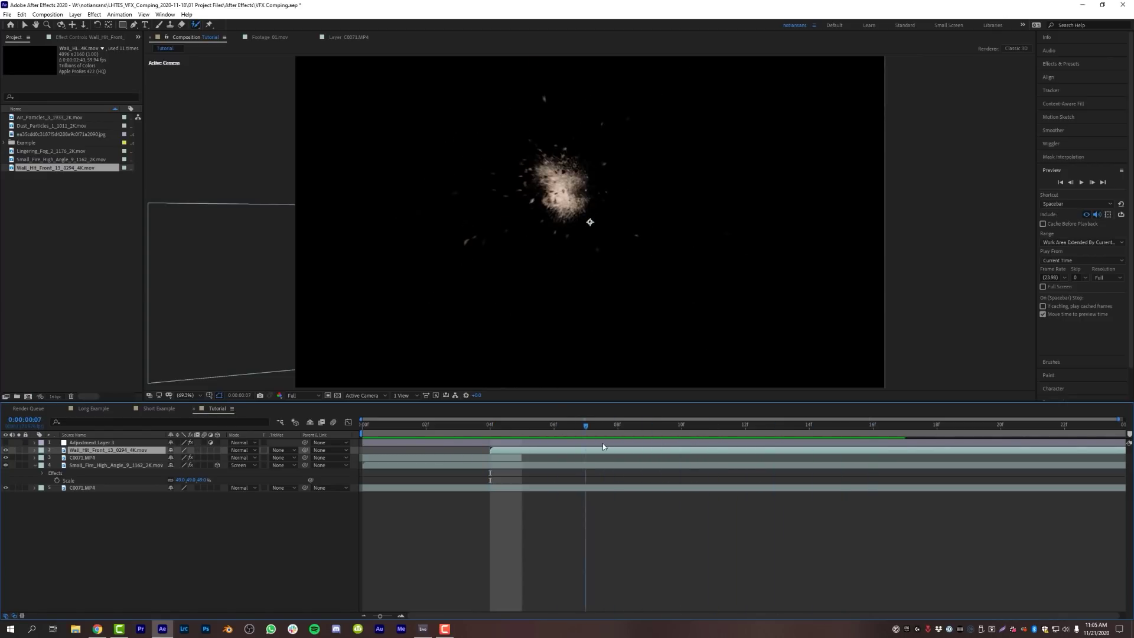
pyautogui.press('space')
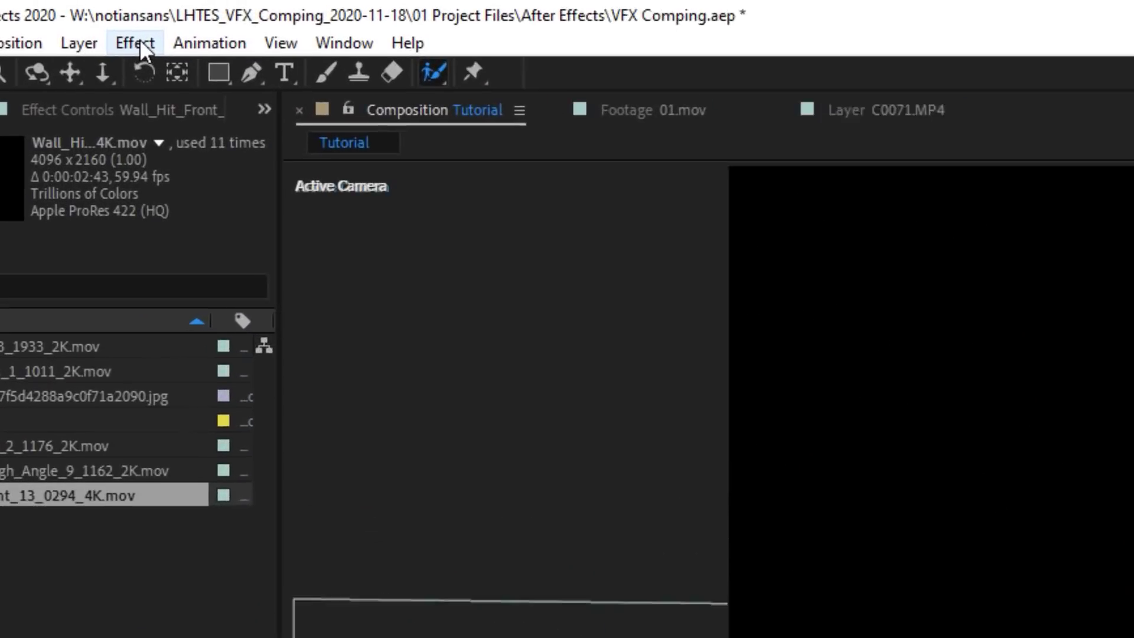
# Apply the Set Matte effect to the wall-hit layer.
pyautogui.click(94, 14)
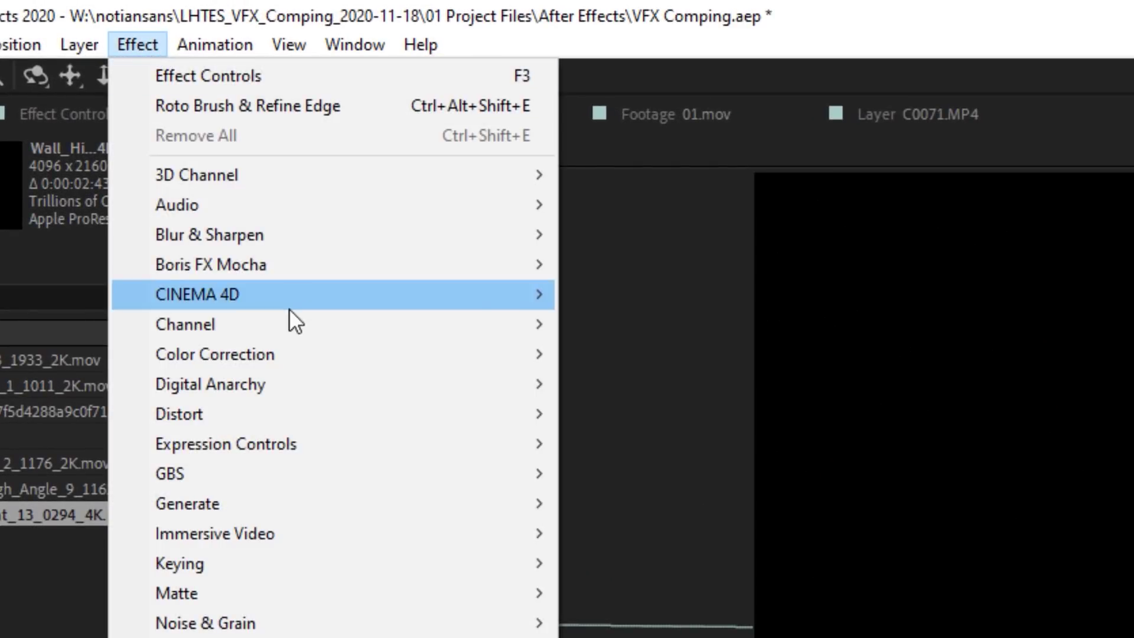
pyautogui.moveTo(287, 324)
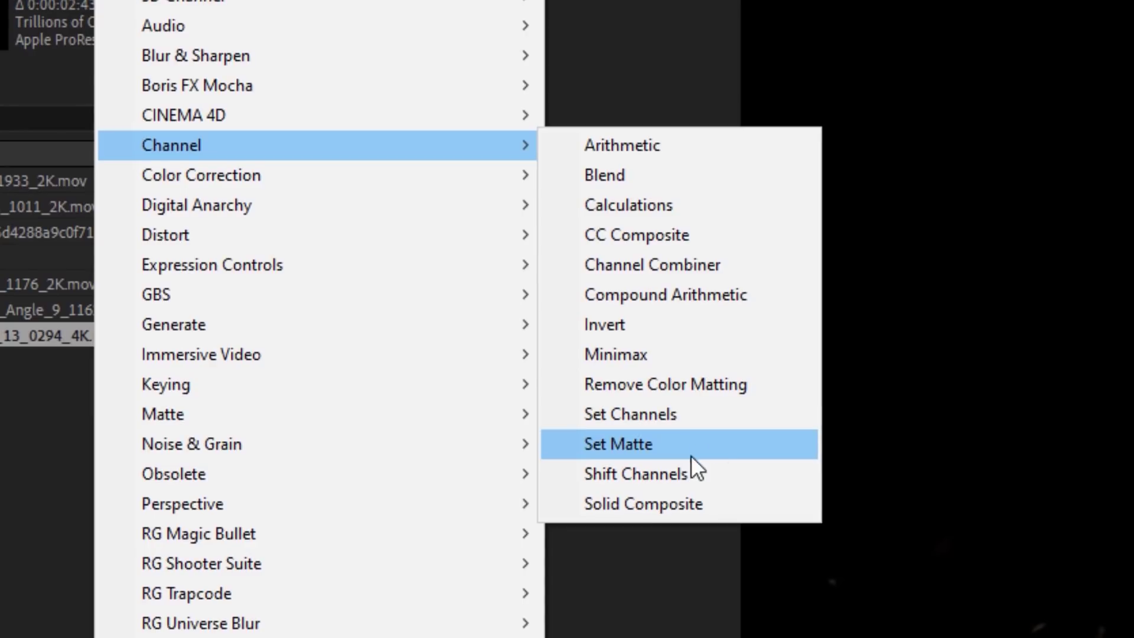
pyautogui.click(714, 448)
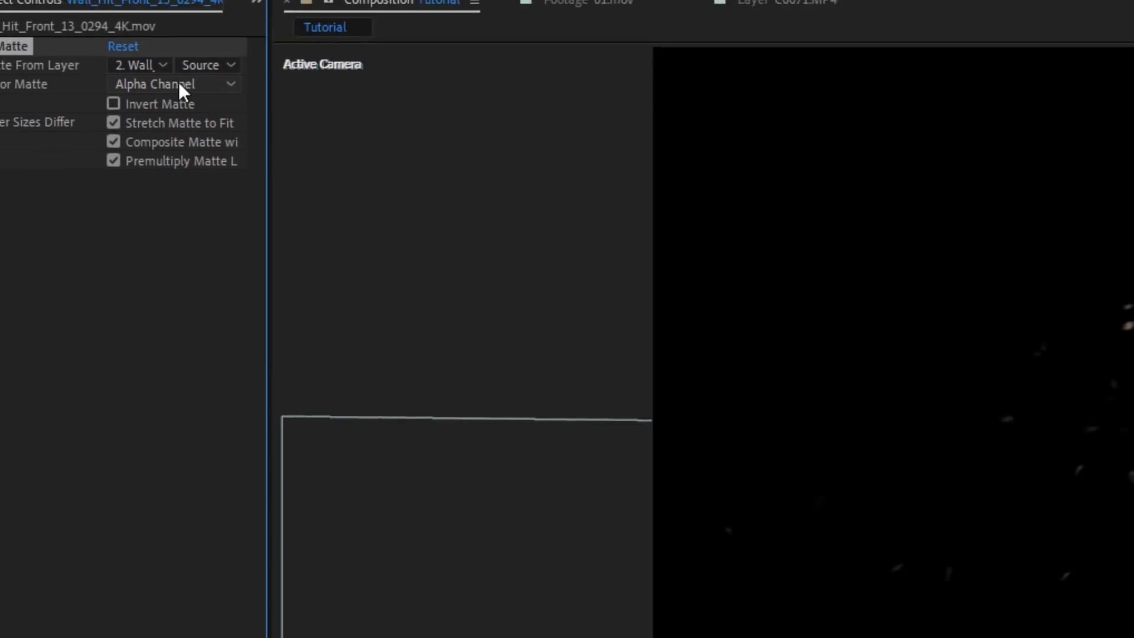
# Set the wall-hit layer's Set Matte to use Luminance and move the debris burst off the man onto the wall beside him.
pyautogui.click(182, 100)
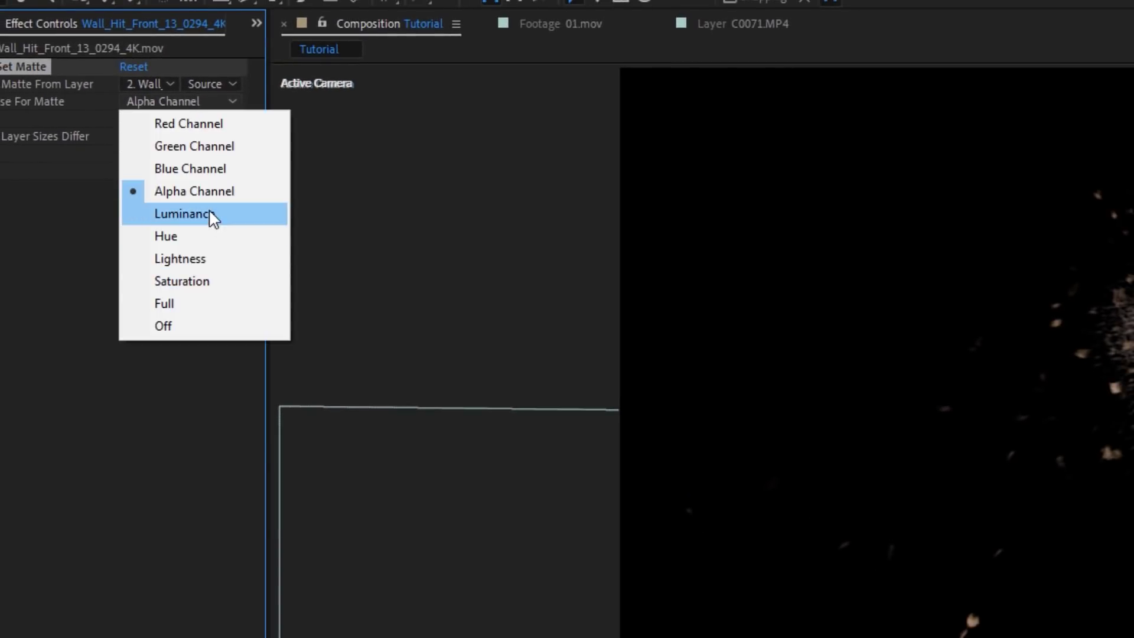
pyautogui.click(210, 217)
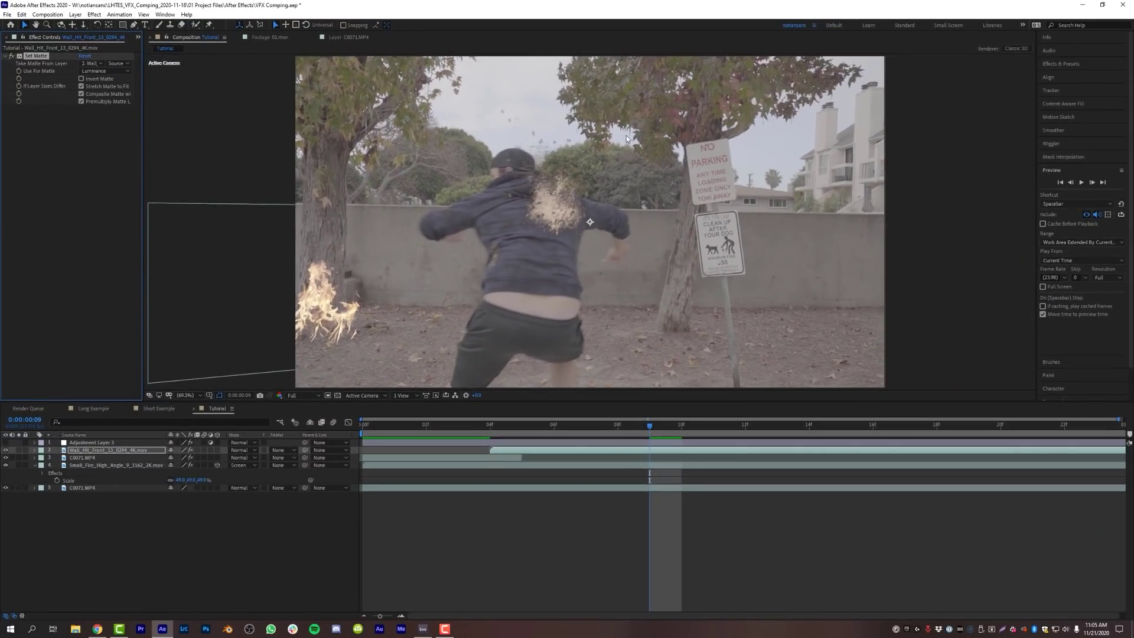
pyautogui.moveTo(556, 234); pyautogui.dragTo(440, 225)
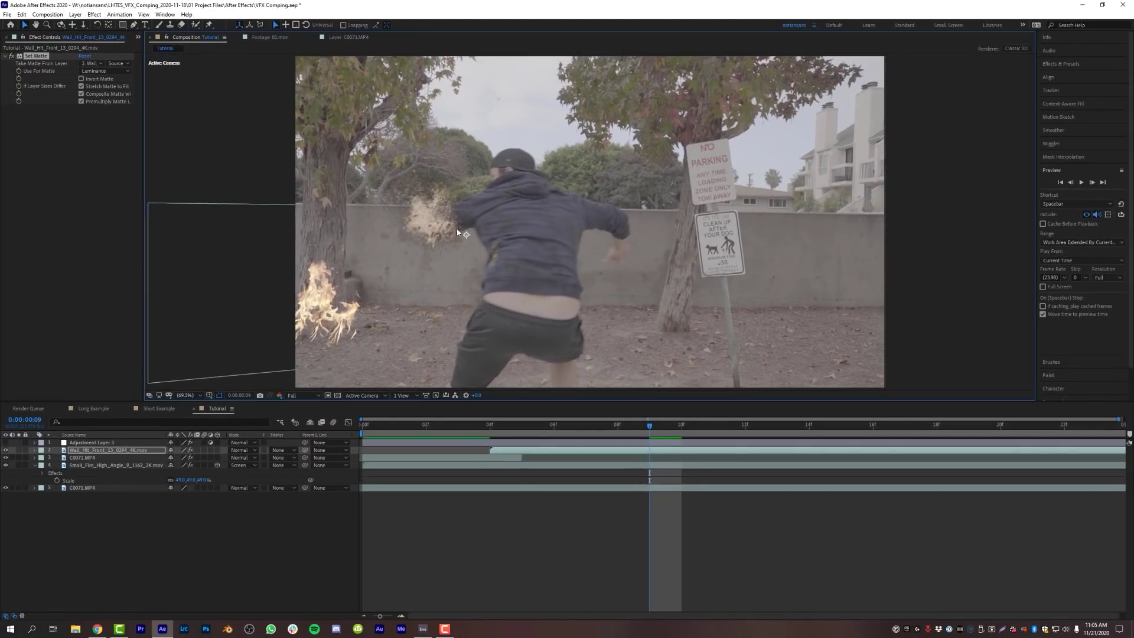
# Scale the wall-hit layer to 14% and position the burst on the wall between the tree and the man's fist at frame 8.
pyautogui.press('s')
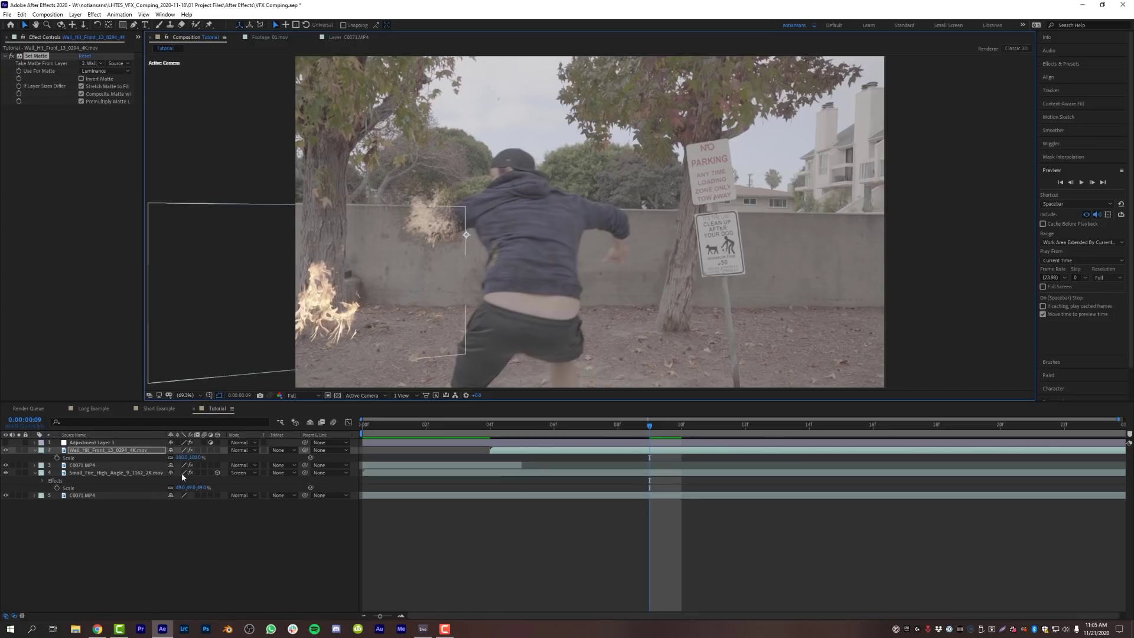
pyautogui.moveTo(180, 457); pyautogui.dragTo(141, 456)
pyautogui.moveTo(468, 233); pyautogui.dragTo(398, 226)
pyautogui.scroll(1, 397, 225)
pyautogui.scroll(4, 397, 228)
pyautogui.press('pageup')
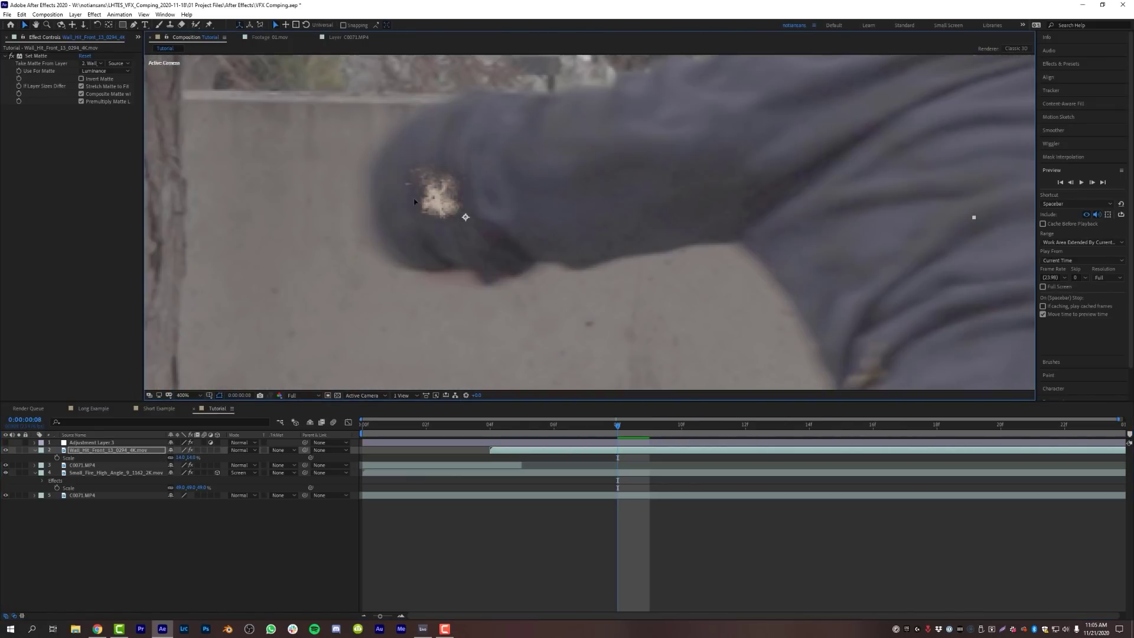
pyautogui.moveTo(303, 198); pyautogui.dragTo(307, 197)
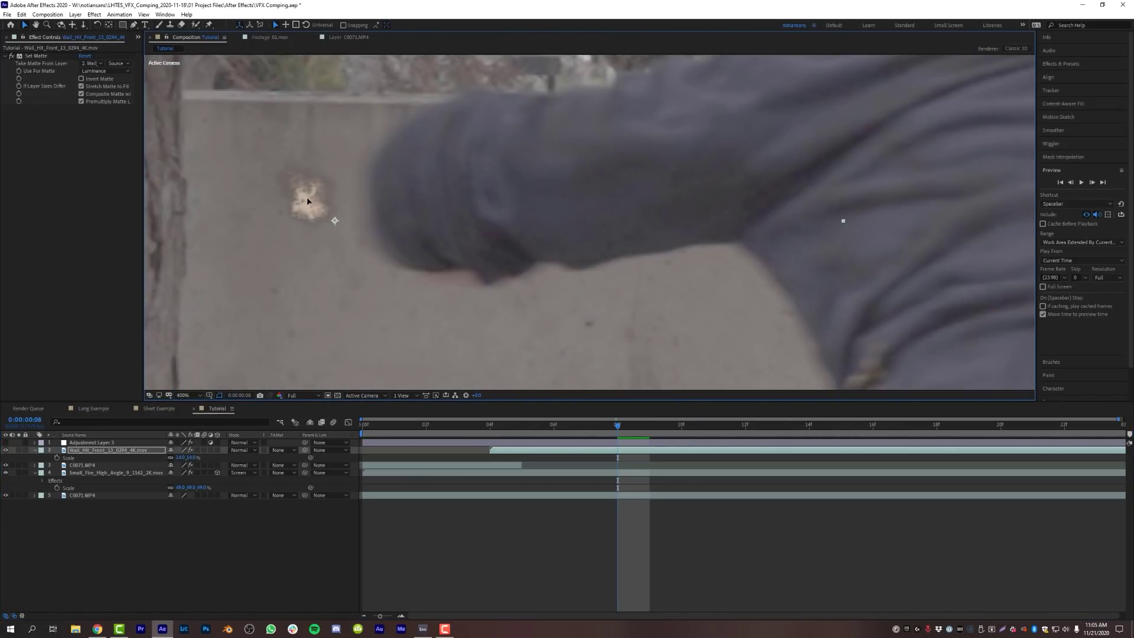
# Make the wall-hit a 3D layer angled to match the wall's perspective and shift it to start at frame 8.
pyautogui.click(217, 450)
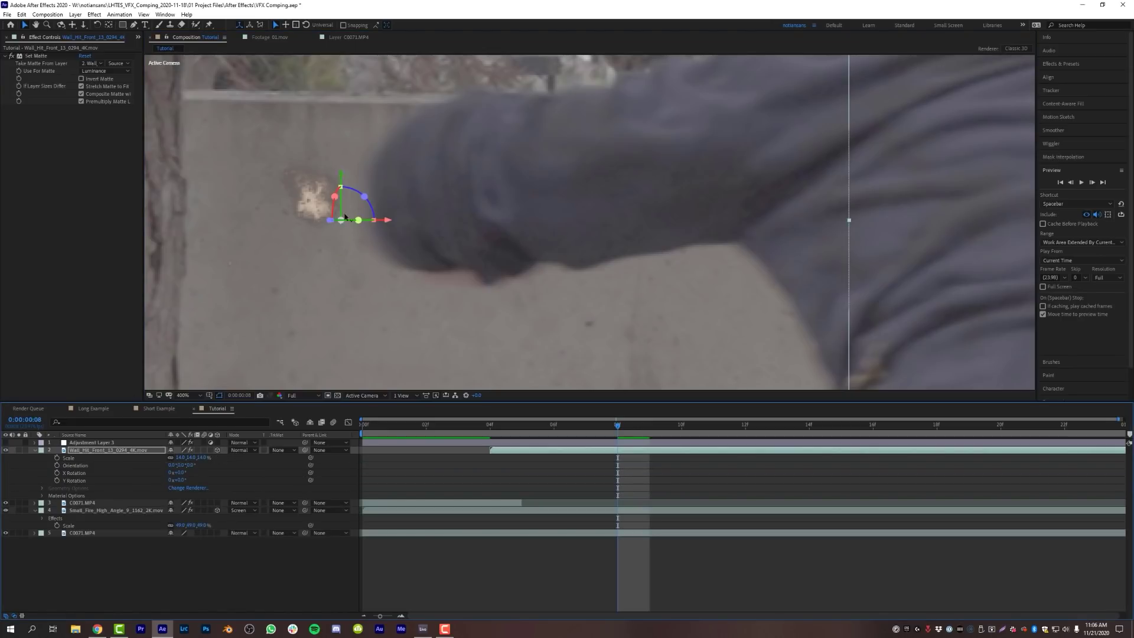
pyautogui.moveTo(346, 217)
pyautogui.mouseDown()
pyautogui.moveTo(318, 223)
pyautogui.moveTo(351, 225)
pyautogui.mouseUp()
pyautogui.click(681, 480)
pyautogui.moveTo(491, 426); pyautogui.dragTo(665, 452)
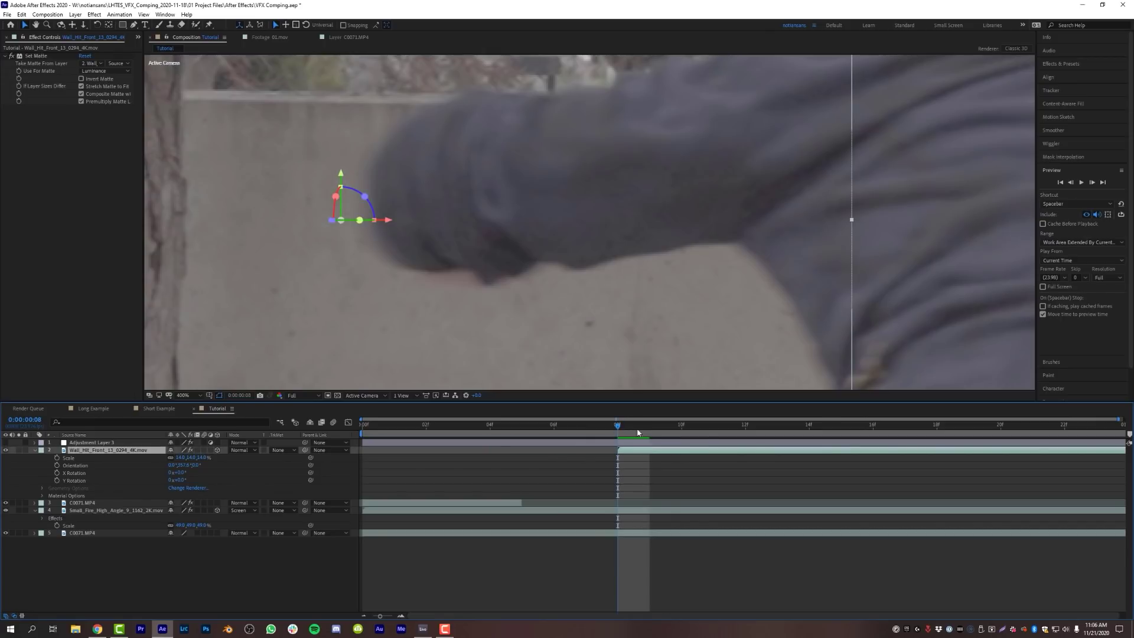
# Time-stretch the wall-hit layer with a stretch factor of 50 and preview the faster hit up to frame 12.
pyautogui.click(668, 427)
pyautogui.rightClick(652, 453)
pyautogui.moveTo(699, 246)
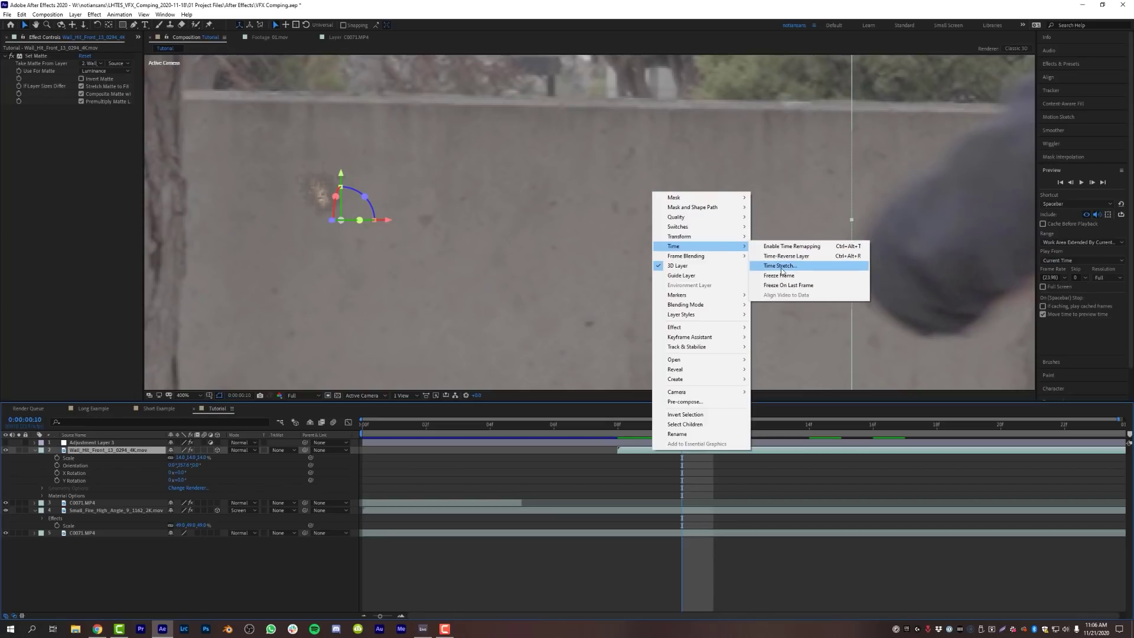
pyautogui.click(768, 265)
pyautogui.write('50')
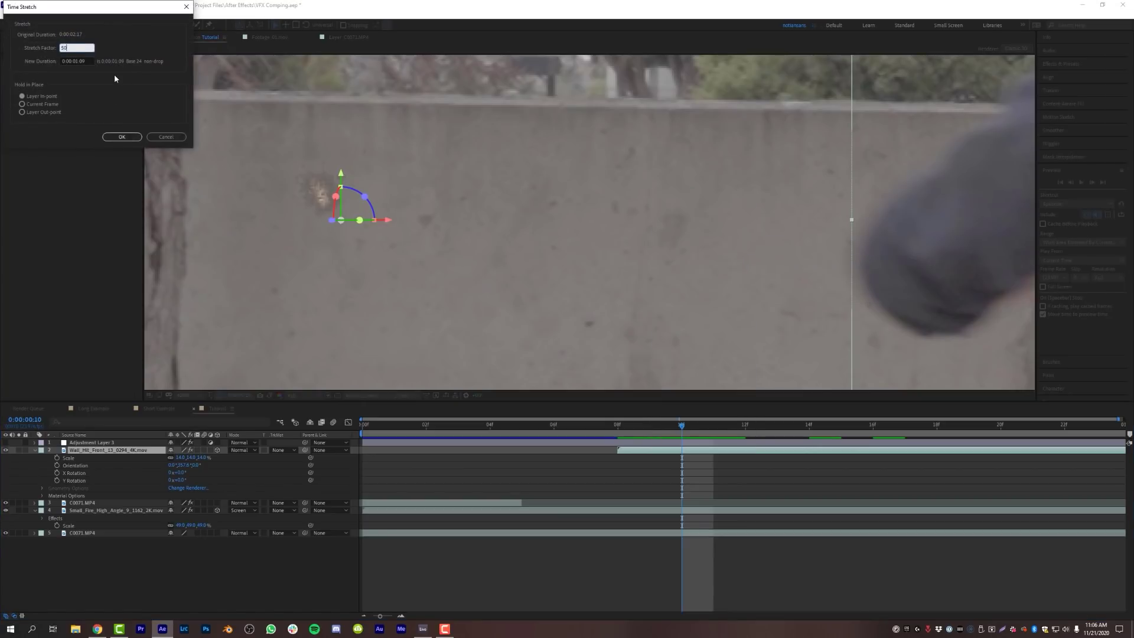
pyautogui.click(128, 137)
pyautogui.press('space')
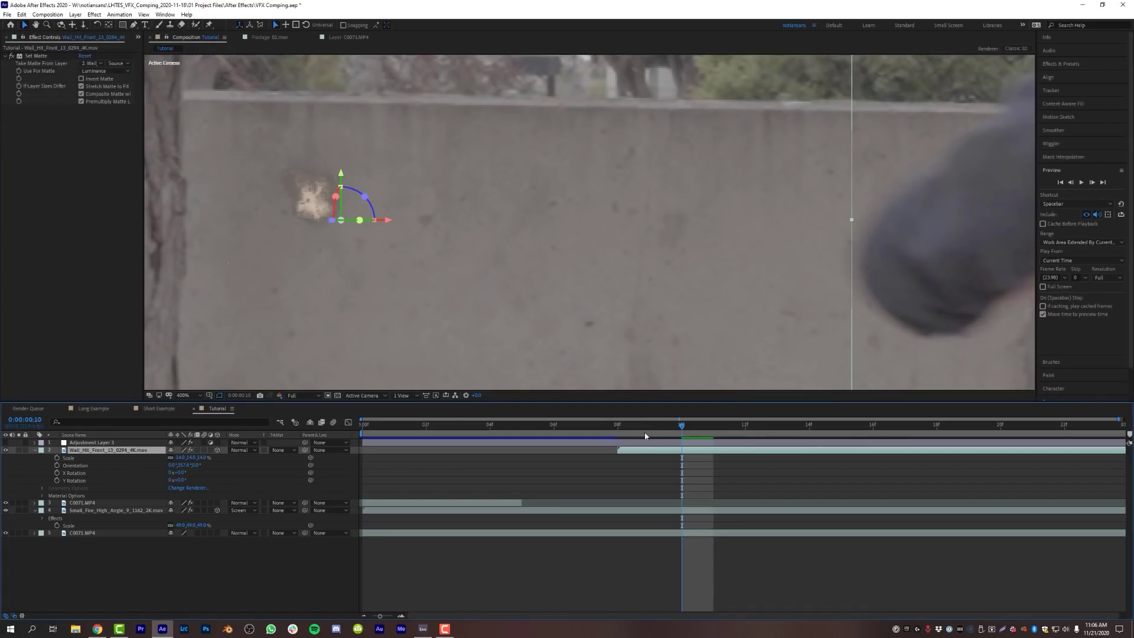
pyautogui.moveTo(995, 425); pyautogui.dragTo(761, 424)
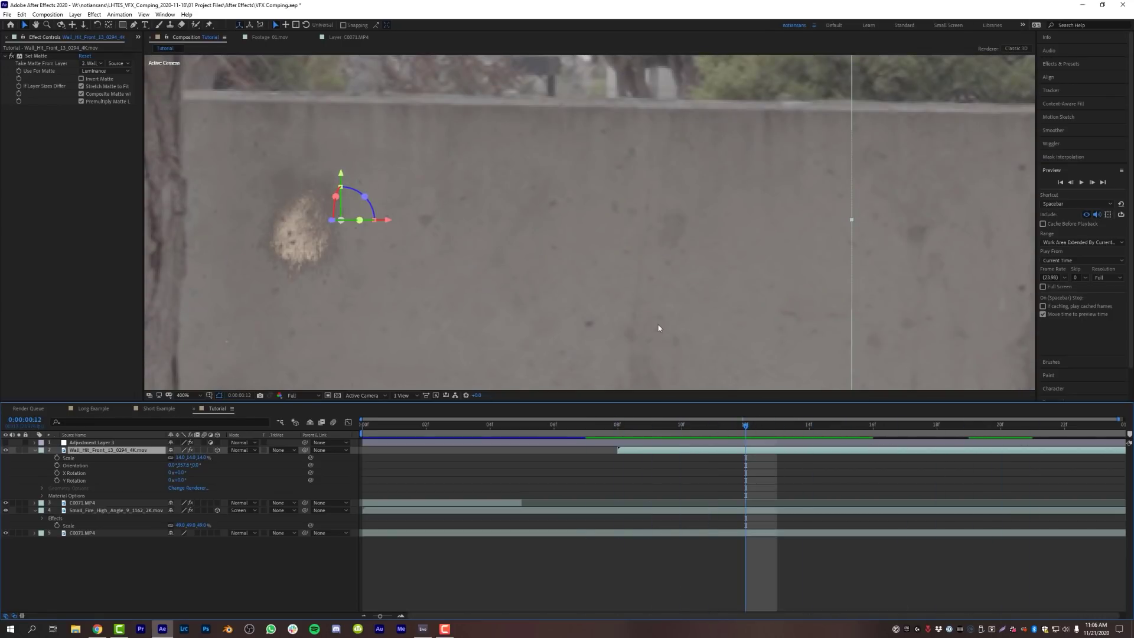
# Scale the wall-hit layer to 6% and check its size against the wall at frame 13.
pyautogui.scroll(-4, 617, 298)
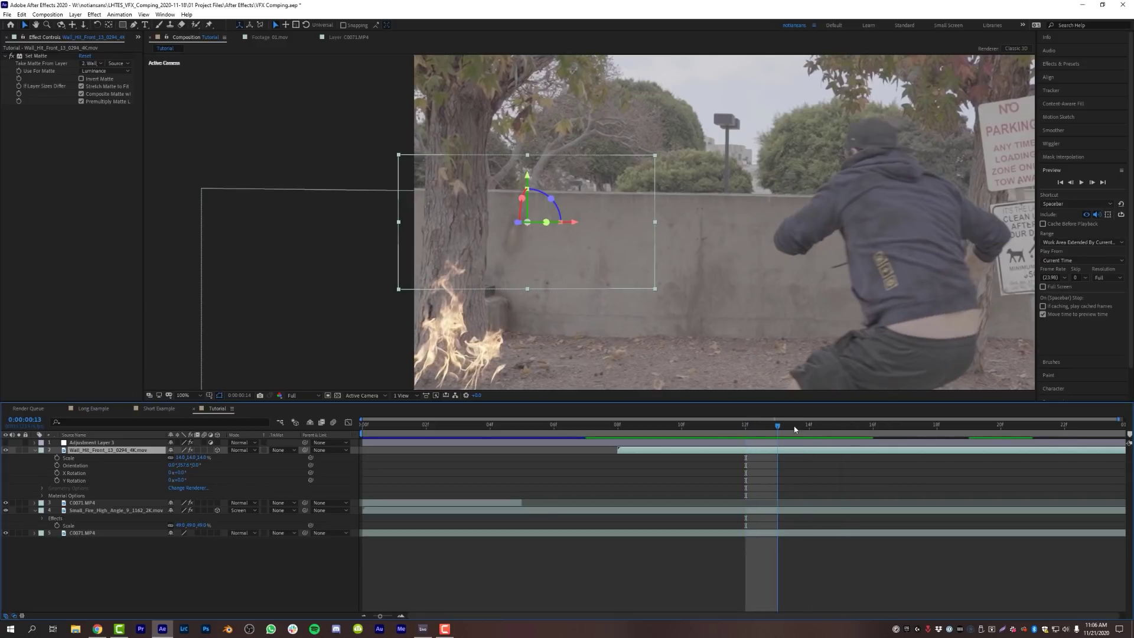
pyautogui.moveTo(177, 457); pyautogui.dragTo(177, 457)
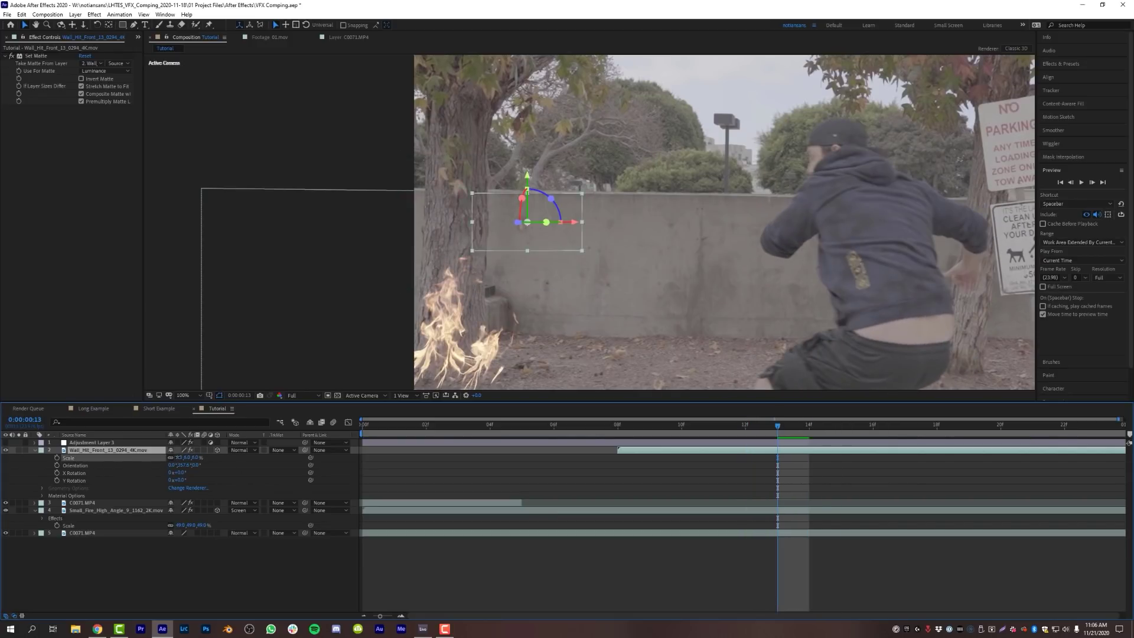
pyautogui.press('F2')
pyautogui.scroll(1, 549, 260)
pyautogui.moveTo(502, 255); pyautogui.dragTo(574, 183)
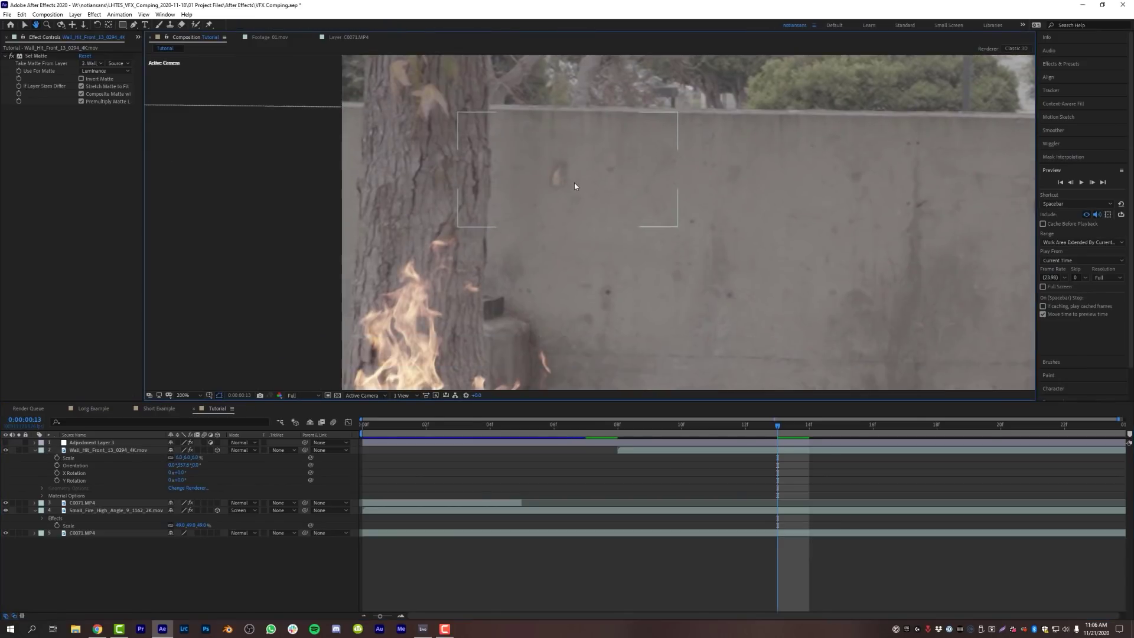
pyautogui.scroll(2, 573, 180)
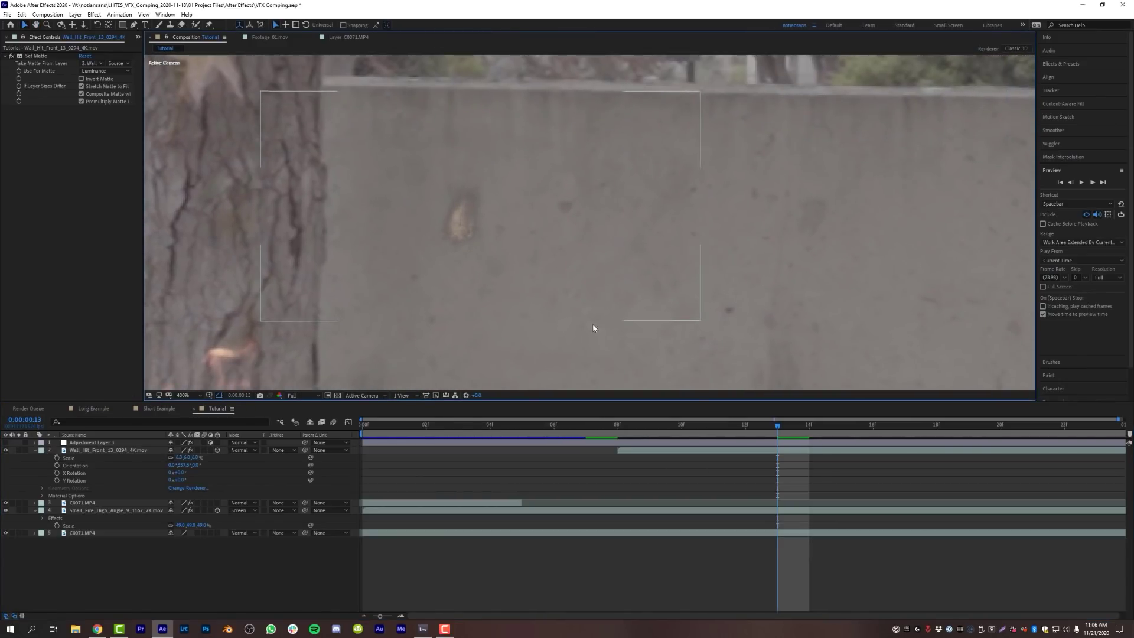
# Add the bullet-hole wall JPG from the project to the Tutorial composition as a new layer.
pyautogui.click(138, 37)
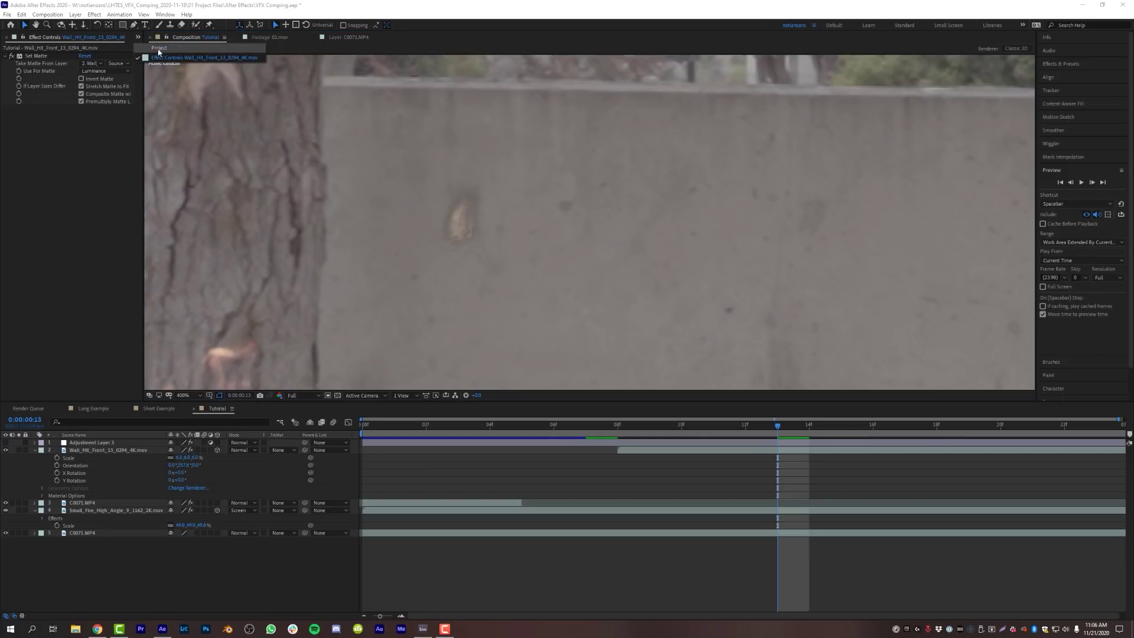
pyautogui.click(151, 48)
pyautogui.click(49, 134)
pyautogui.moveTo(59, 135); pyautogui.dragTo(718, 203)
# Draw a closed Pen tool mask tightly around one bullet hole in the wall image to isolate it.
pyautogui.scroll(5, 706, 209)
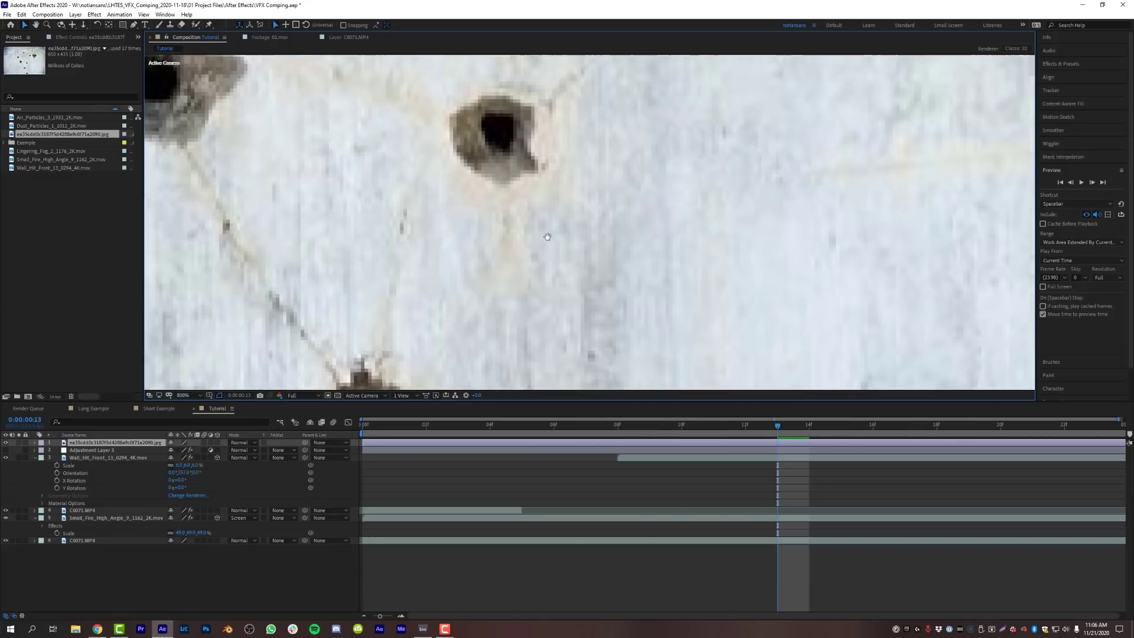
pyautogui.moveTo(547, 236); pyautogui.dragTo(586, 313)
pyautogui.scroll(1, 586, 313)
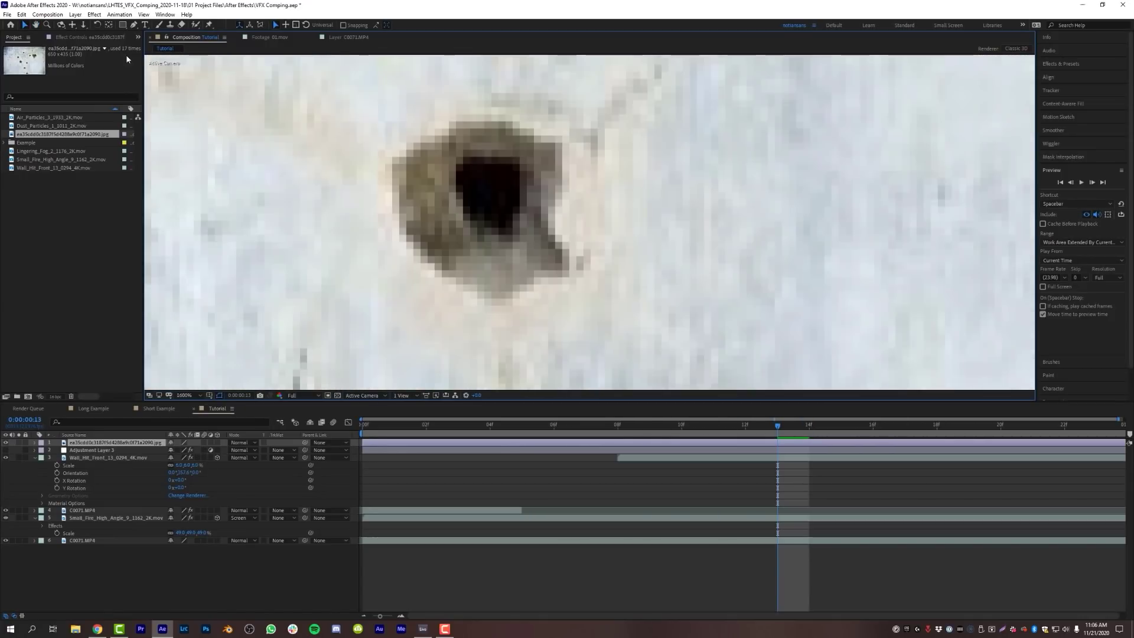
pyautogui.click(133, 25)
pyautogui.click(485, 121)
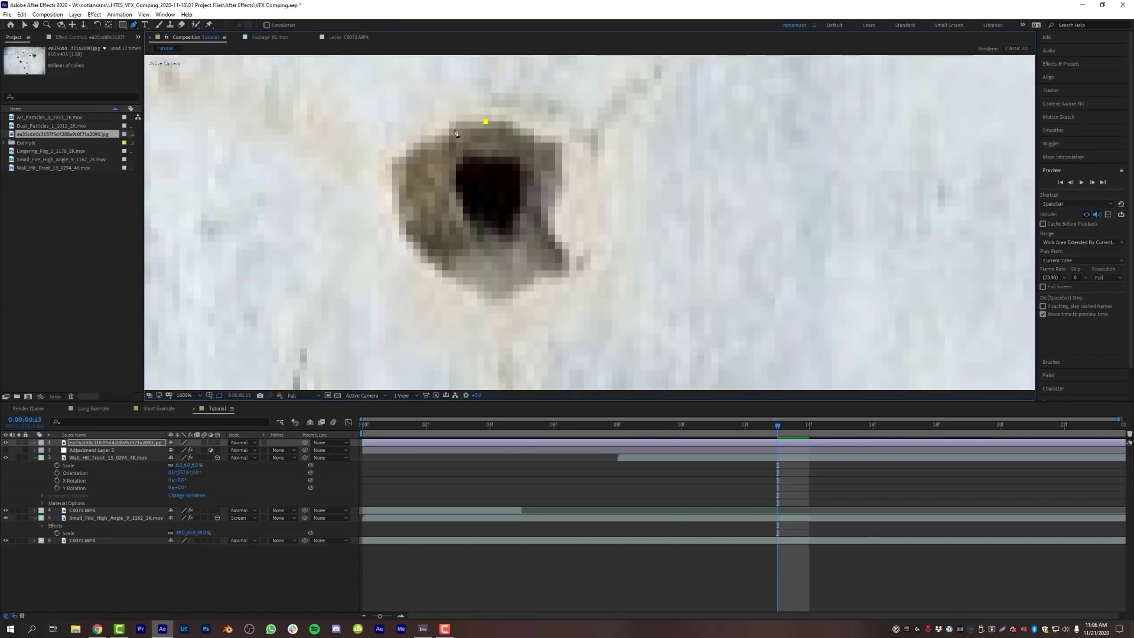
pyautogui.click(392, 192)
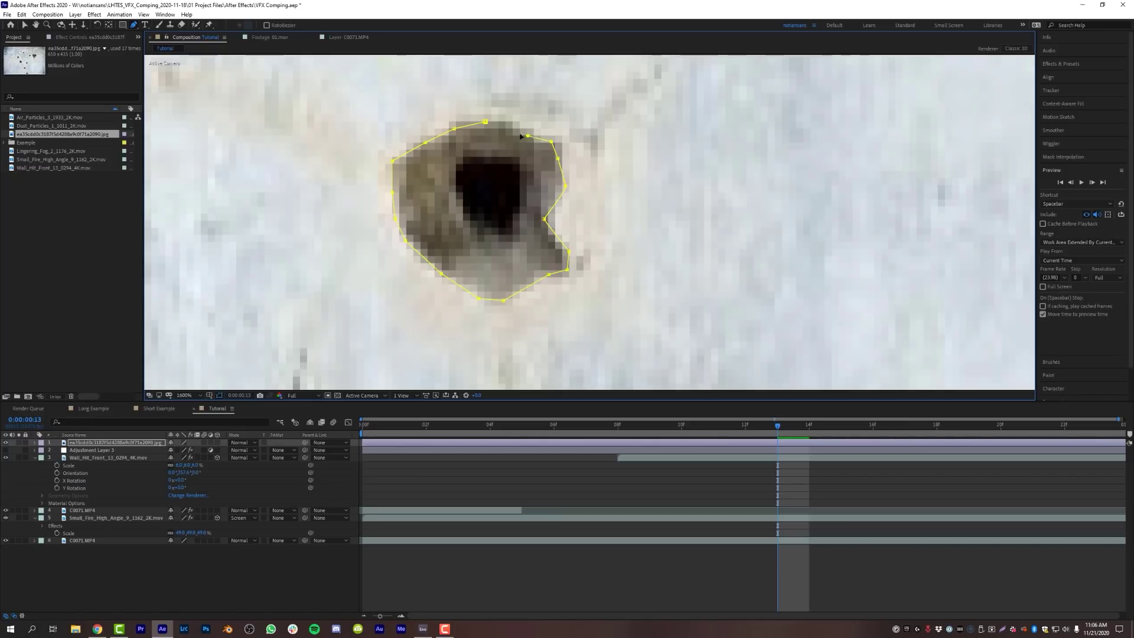
pyautogui.click(486, 122)
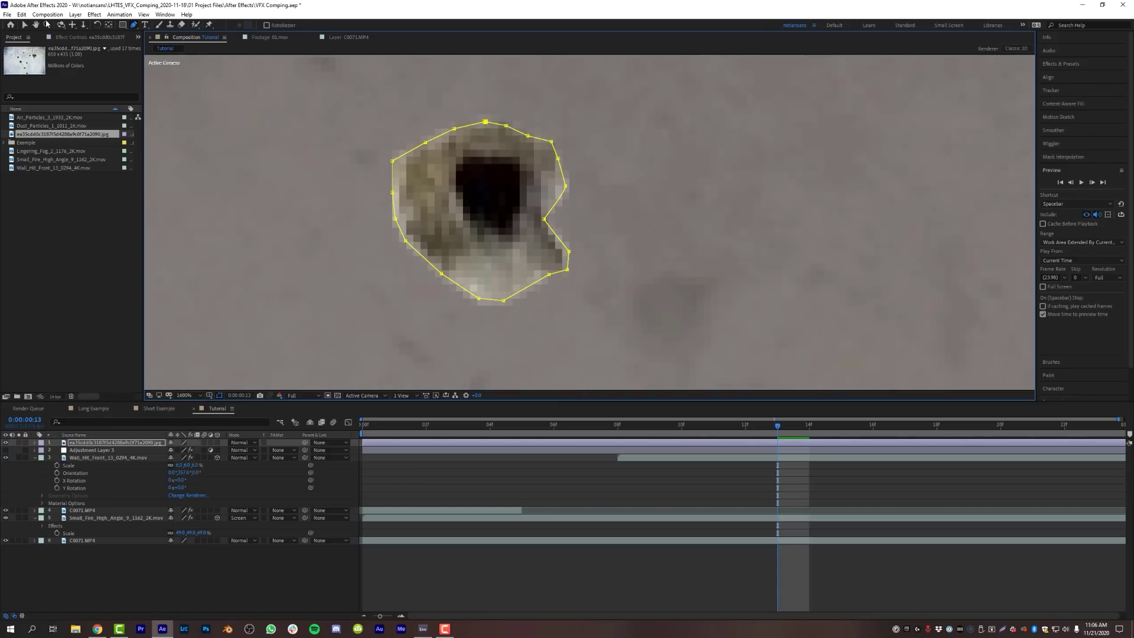
# Move the masked bullet hole onto the debris impact and place its layer directly beneath the wall-hit layer.
pyautogui.click(35, 25)
pyautogui.scroll(-6, 594, 176)
pyautogui.moveTo(581, 224); pyautogui.dragTo(591, 187)
pyautogui.scroll(2, 304, 224)
pyautogui.moveTo(181, 200); pyautogui.dragTo(633, 143)
pyautogui.moveTo(98, 444); pyautogui.dragTo(94, 502)
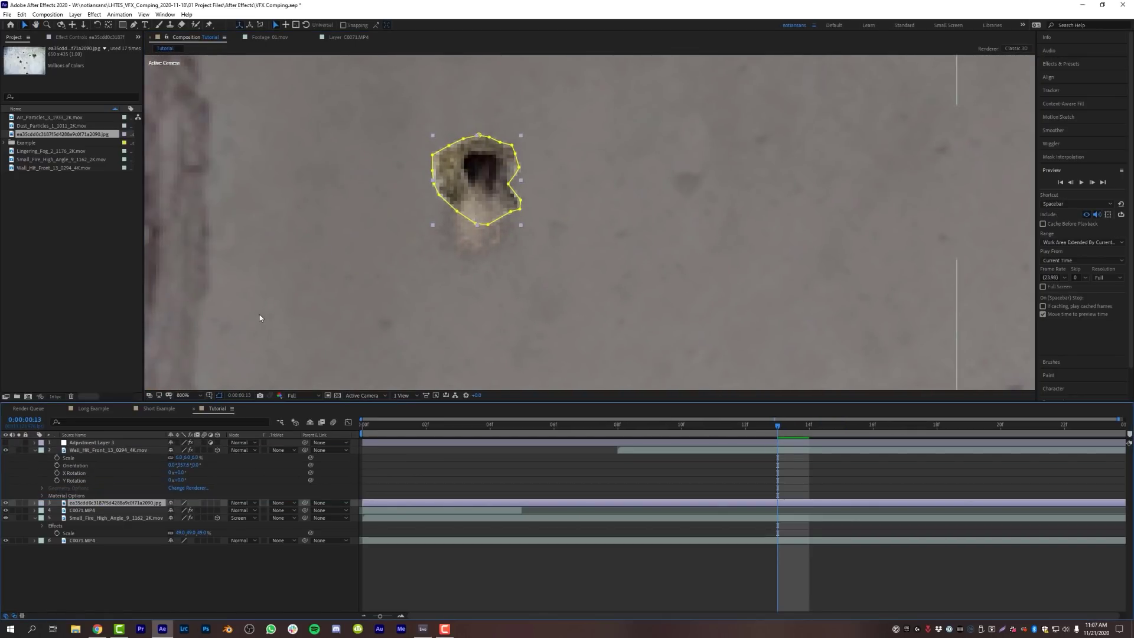
# Scale the bullet hole to about 35% around its centered anchor point and align it with the impact at frame 10.
pyautogui.hotkey('ctrl', 'alt', 'Home')
pyautogui.moveTo(718, 432); pyautogui.dragTo(684, 432)
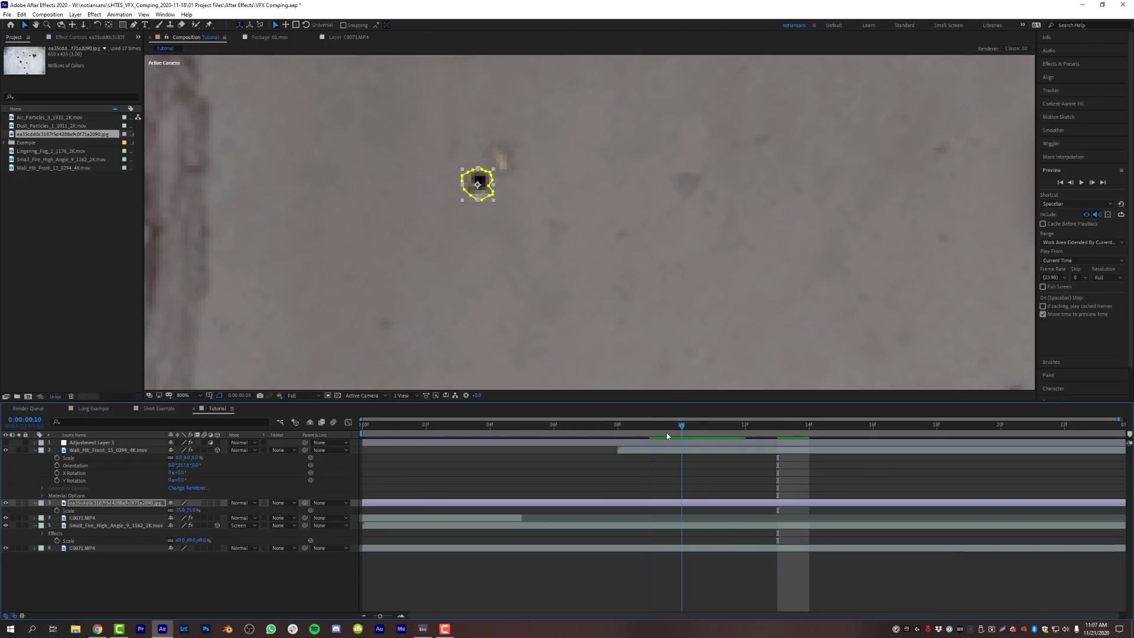
pyautogui.moveTo(484, 183); pyautogui.dragTo(501, 158)
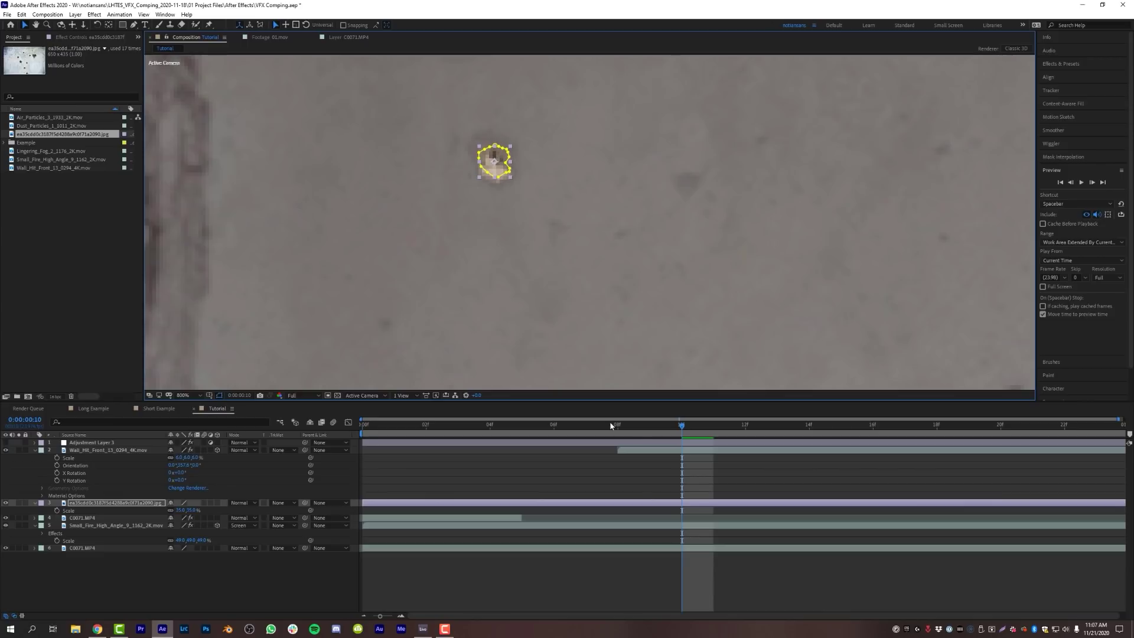
# Trim the bullet-hole layer to start at frame 9 and preview the impact from frame 8.
pyautogui.moveTo(363, 503); pyautogui.dragTo(673, 499)
pyautogui.moveTo(618, 428); pyautogui.dragTo(661, 429)
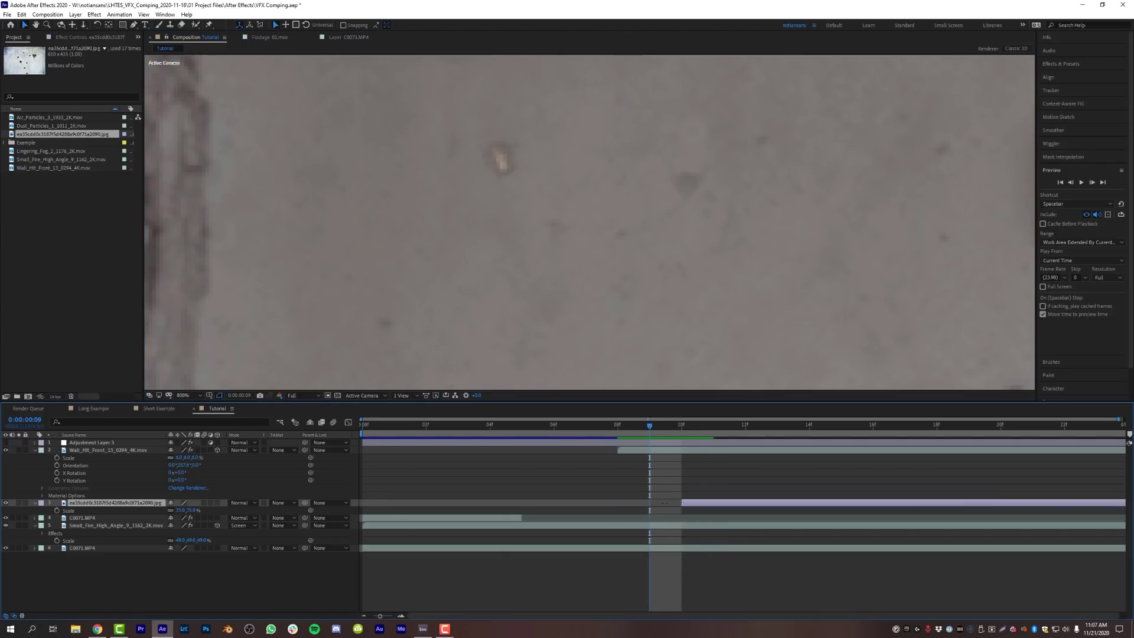
pyautogui.moveTo(681, 502); pyautogui.dragTo(649, 502)
pyautogui.click(617, 425)
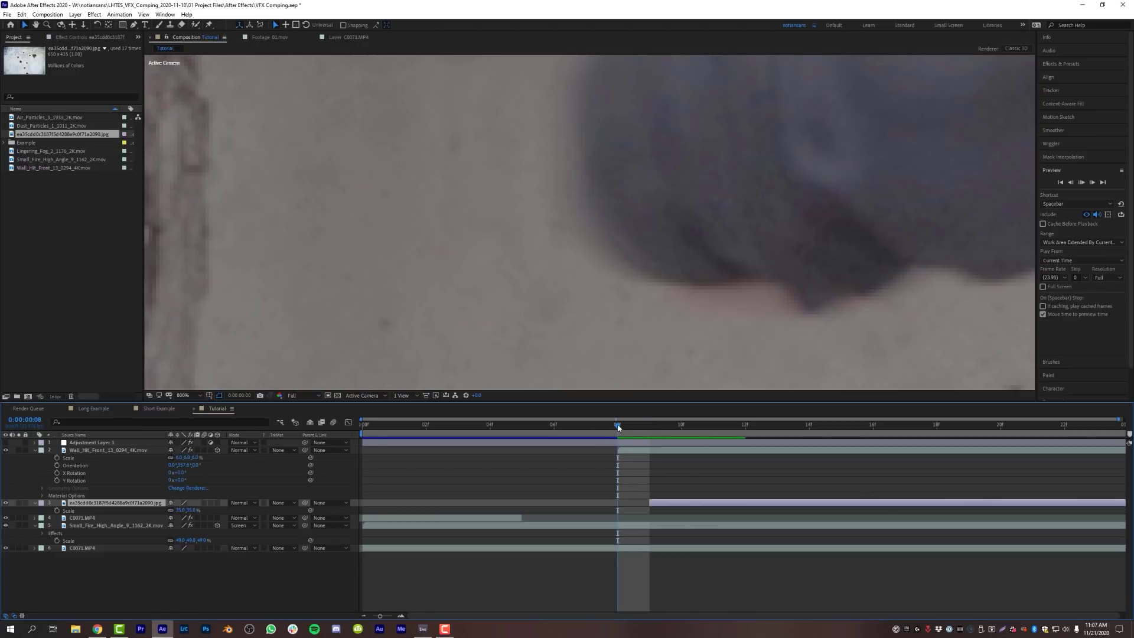
pyautogui.press('space')
pyautogui.press('space')
# Play back the whole shot fitted to the viewer and scrub to frame 16 to review the wall hit.
pyautogui.click(187, 395)
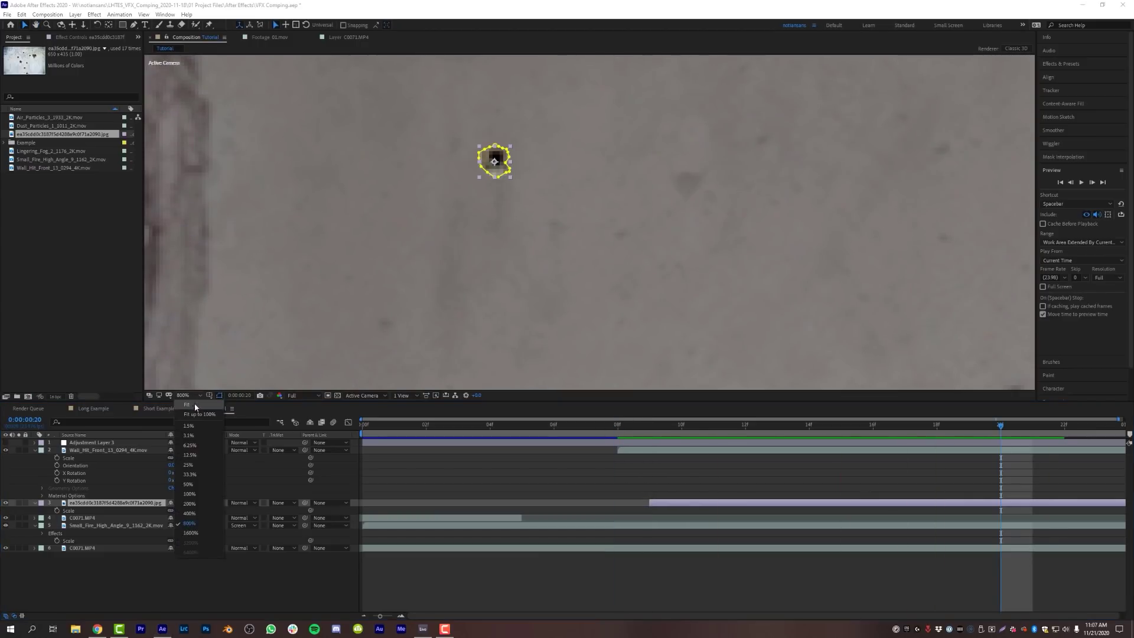
pyautogui.click(195, 405)
pyautogui.click(619, 435)
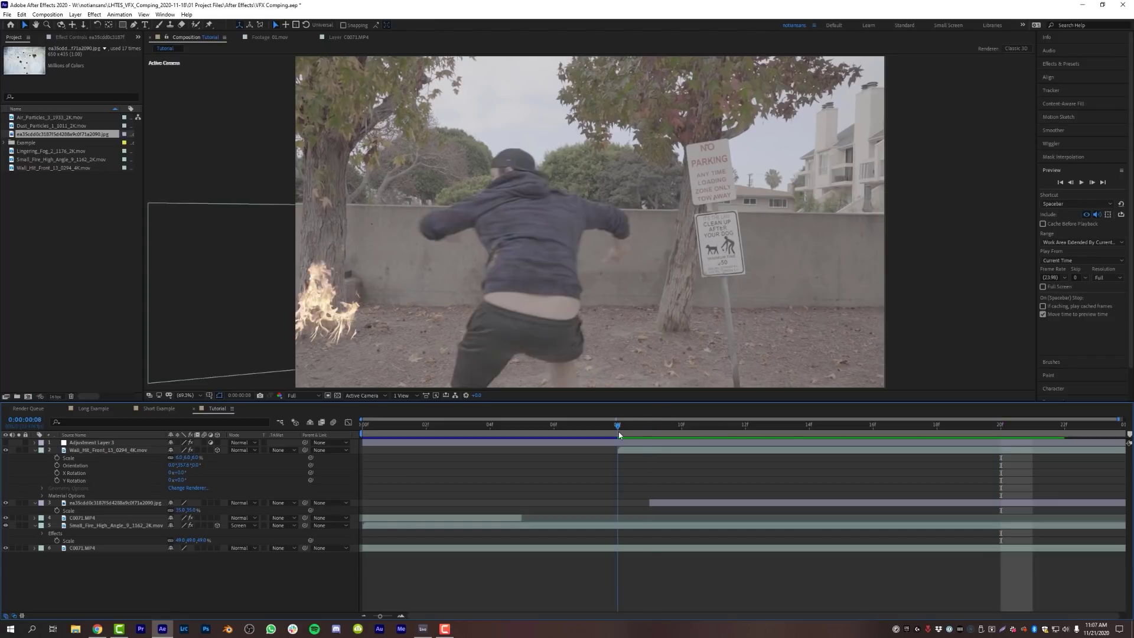
pyautogui.press('space')
pyautogui.press('space')
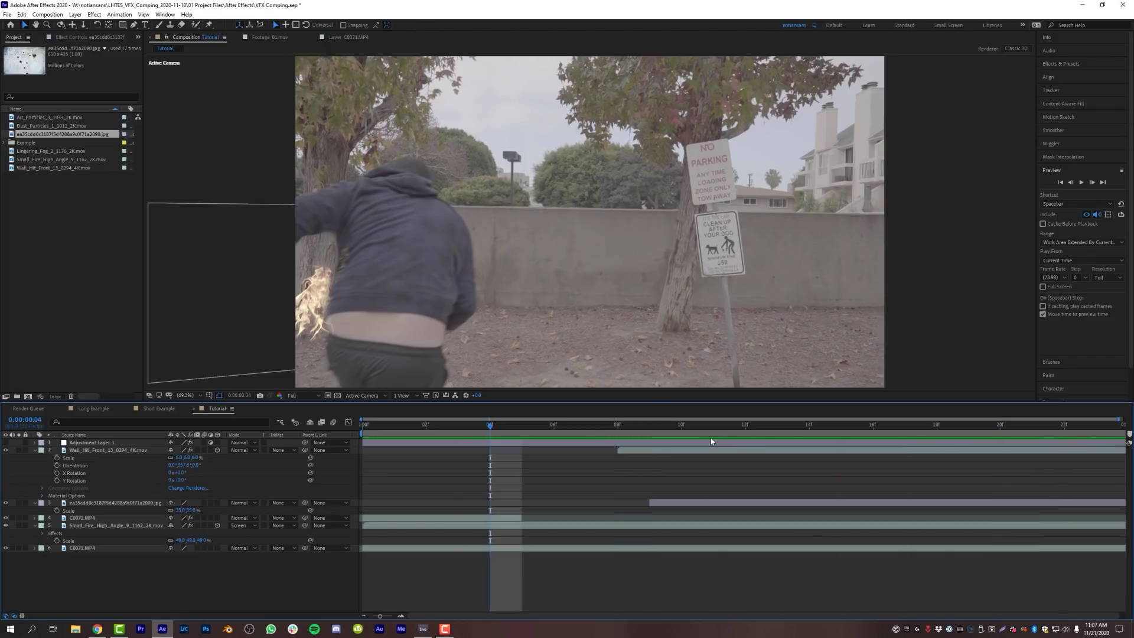
pyautogui.press('space')
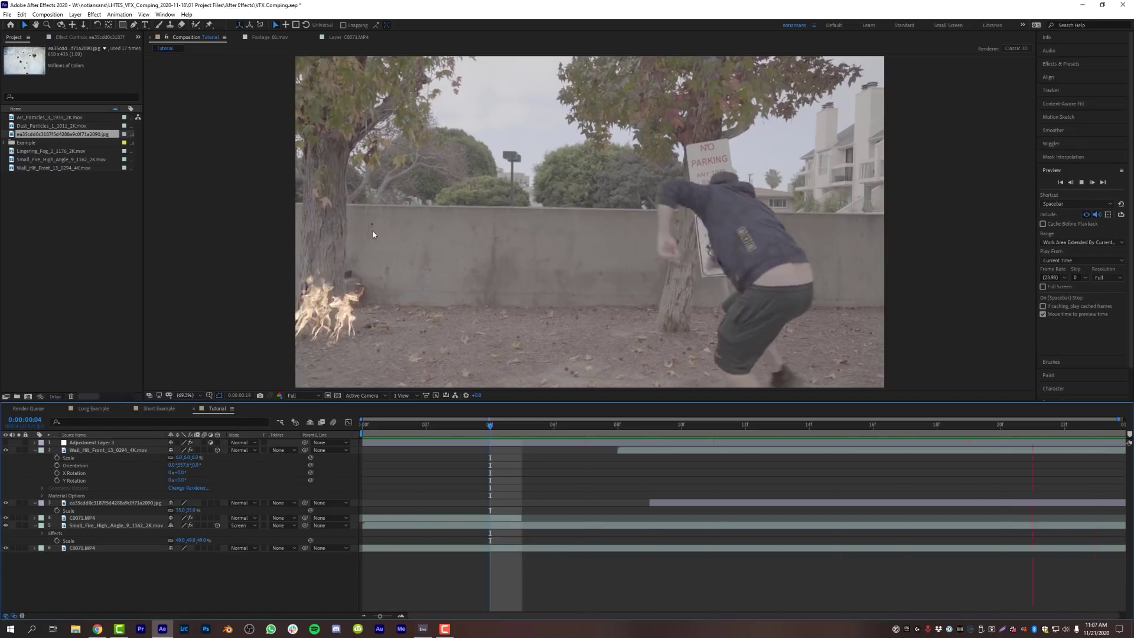
pyautogui.press('space')
pyautogui.moveTo(705, 430); pyautogui.dragTo(874, 430)
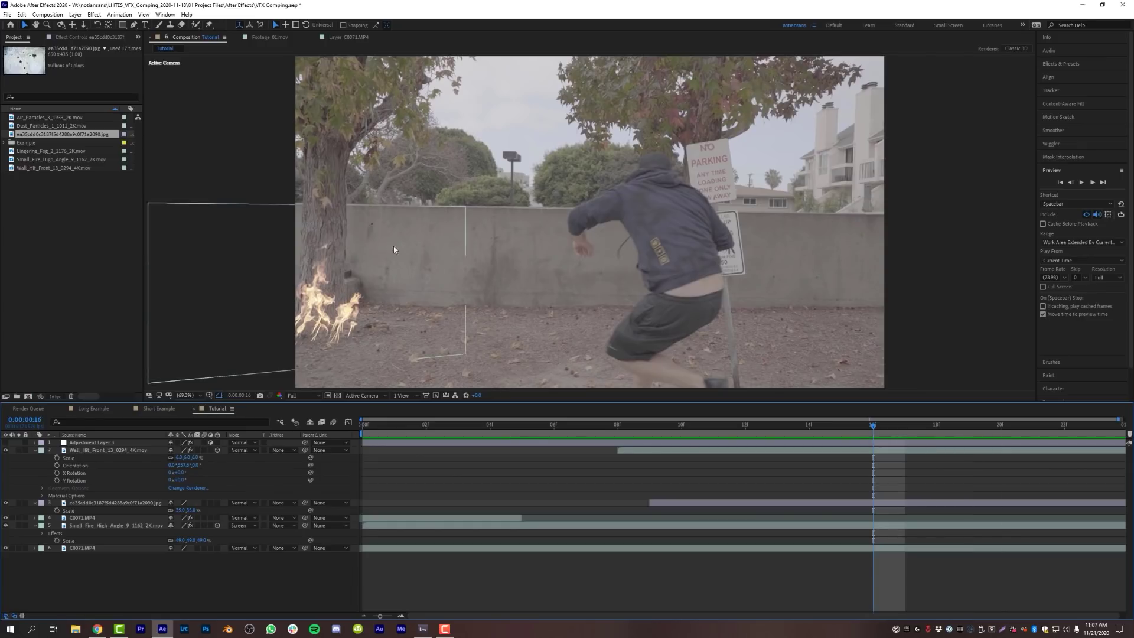
# Apply Lumetri Color to the bullet-hole layer and reduce its saturation to about 40 to match the wall.
pyautogui.scroll(3, 376, 235)
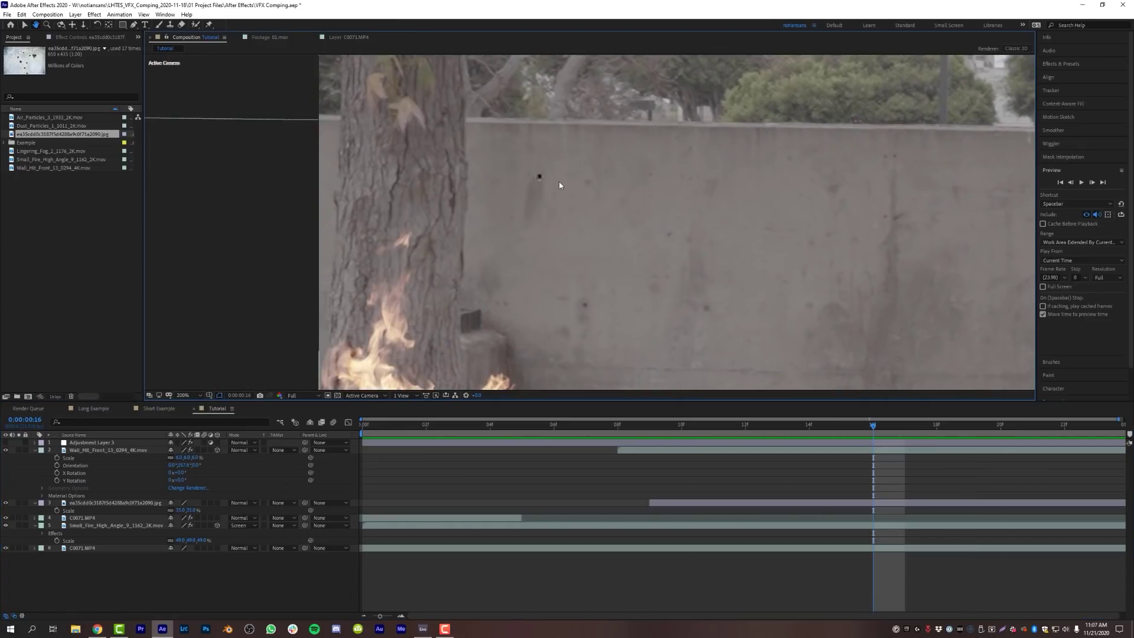
pyautogui.scroll(2, 560, 185)
pyautogui.moveTo(524, 131); pyautogui.dragTo(639, 199)
pyautogui.scroll(1, 516, 200)
pyautogui.scroll(-1, 621, 207)
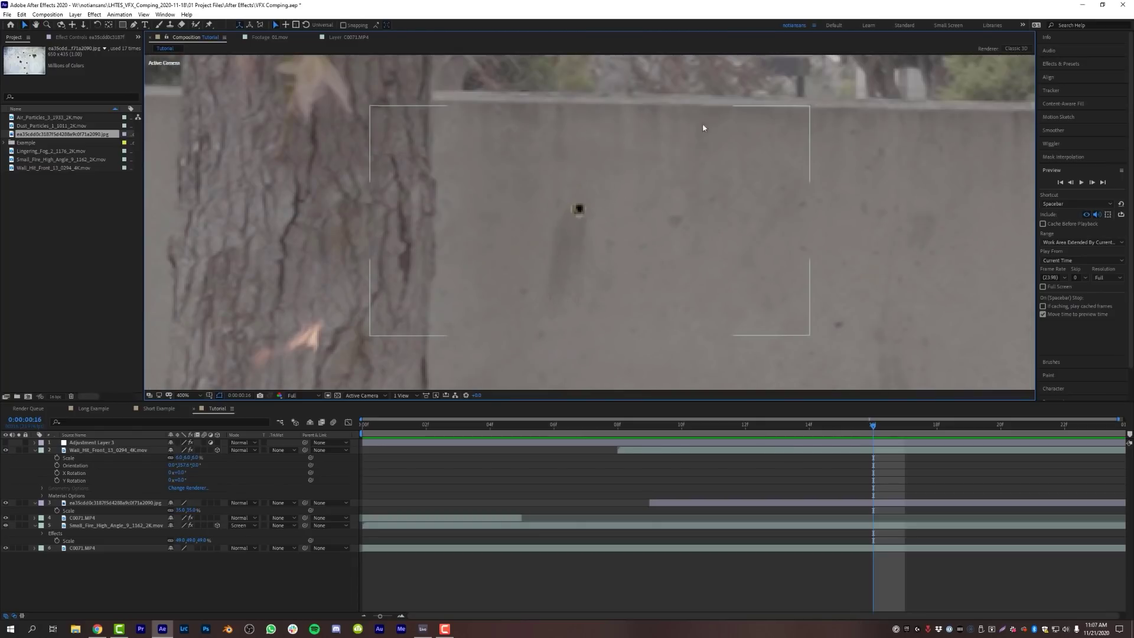
pyautogui.scroll(1, 582, 212)
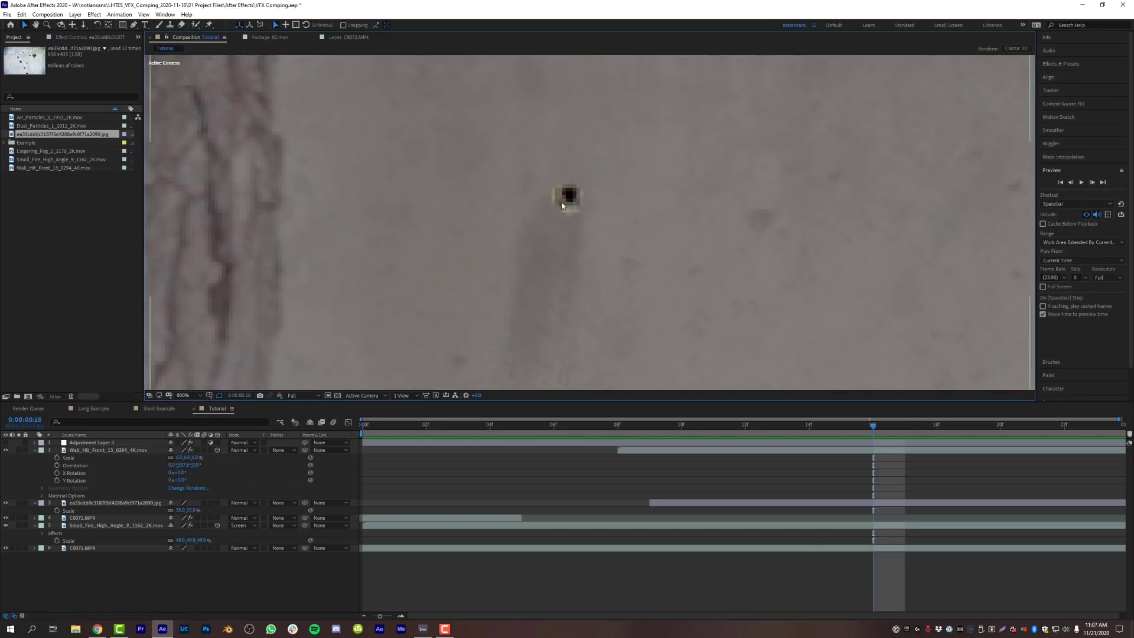
pyautogui.click(762, 503)
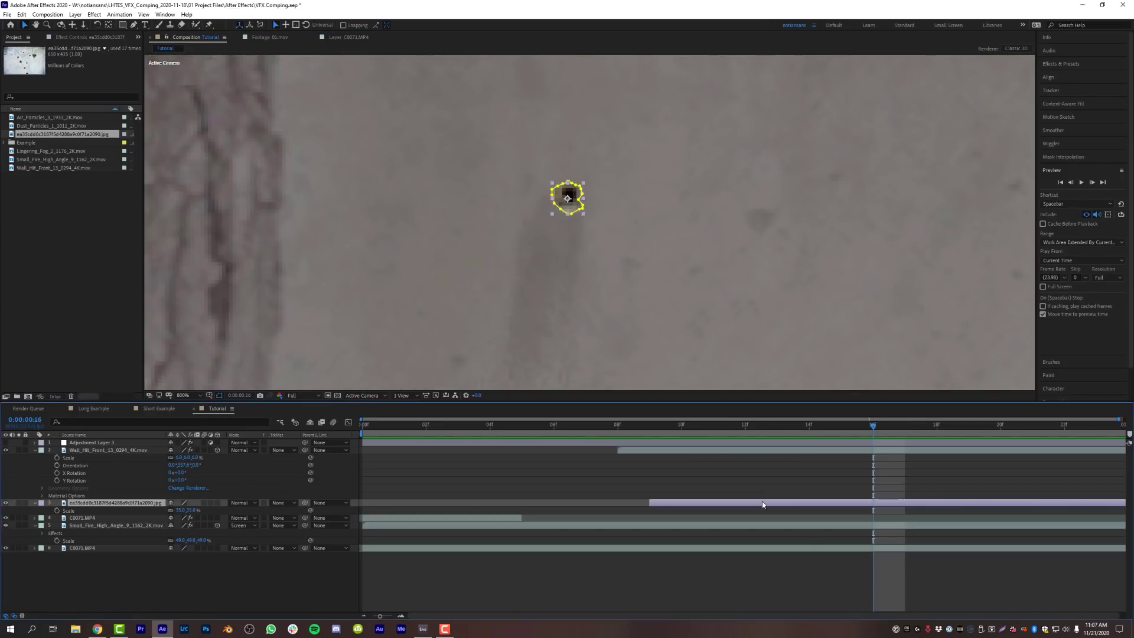
pyautogui.hotkey('ctrl', 'space')
pyautogui.write('um')
pyautogui.click(711, 569)
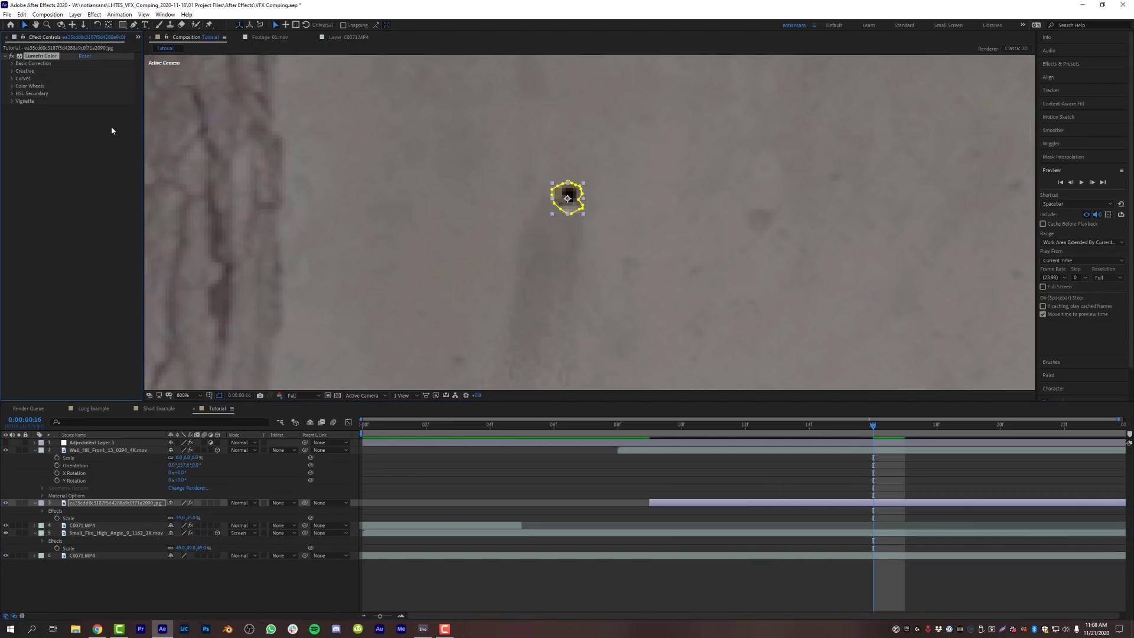
pyautogui.click(11, 63)
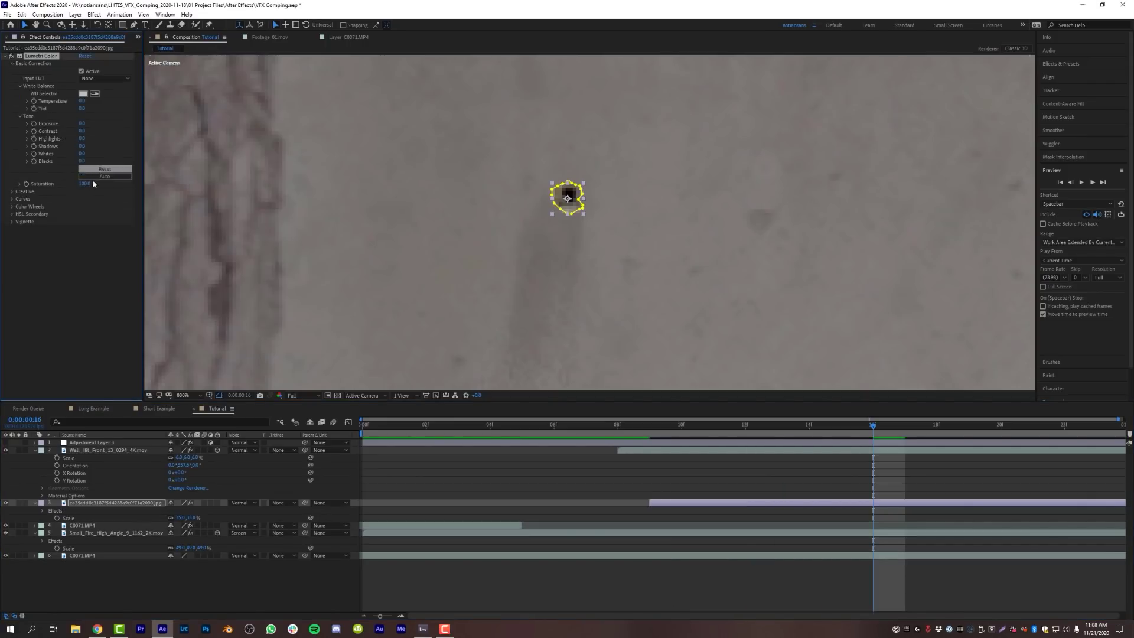
pyautogui.moveTo(48, 184); pyautogui.dragTo(64, 184)
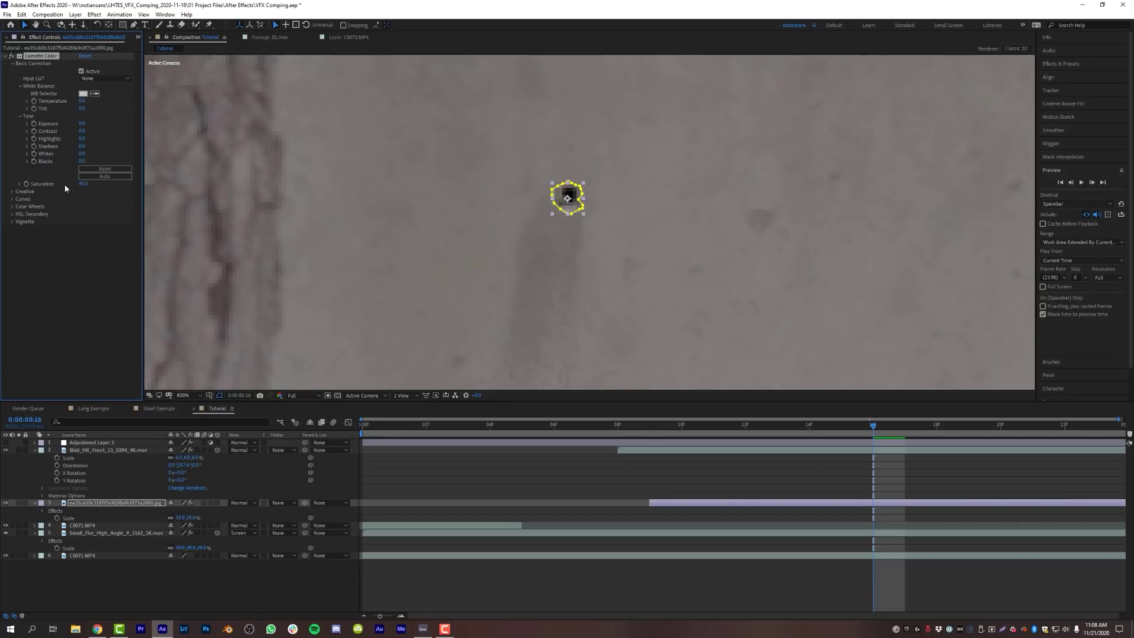
pyautogui.click(797, 486)
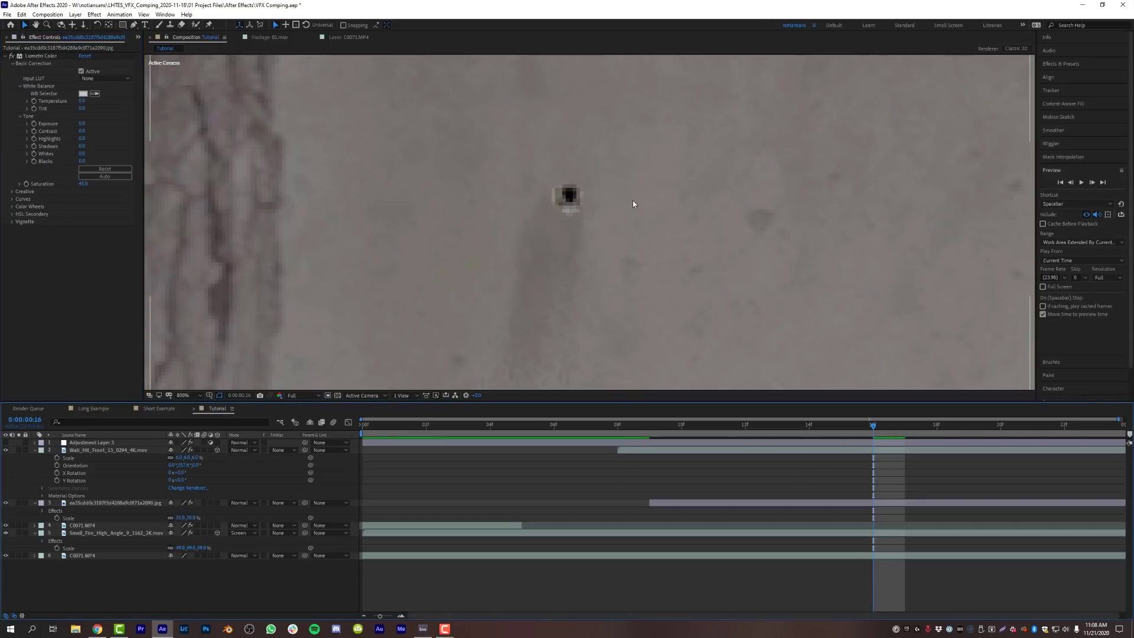
# Set the bullet-hole mask's feather to 2 pixels and pull its edge inward with a small negative mask expansion.
pyautogui.click(827, 504)
pyautogui.press('m')
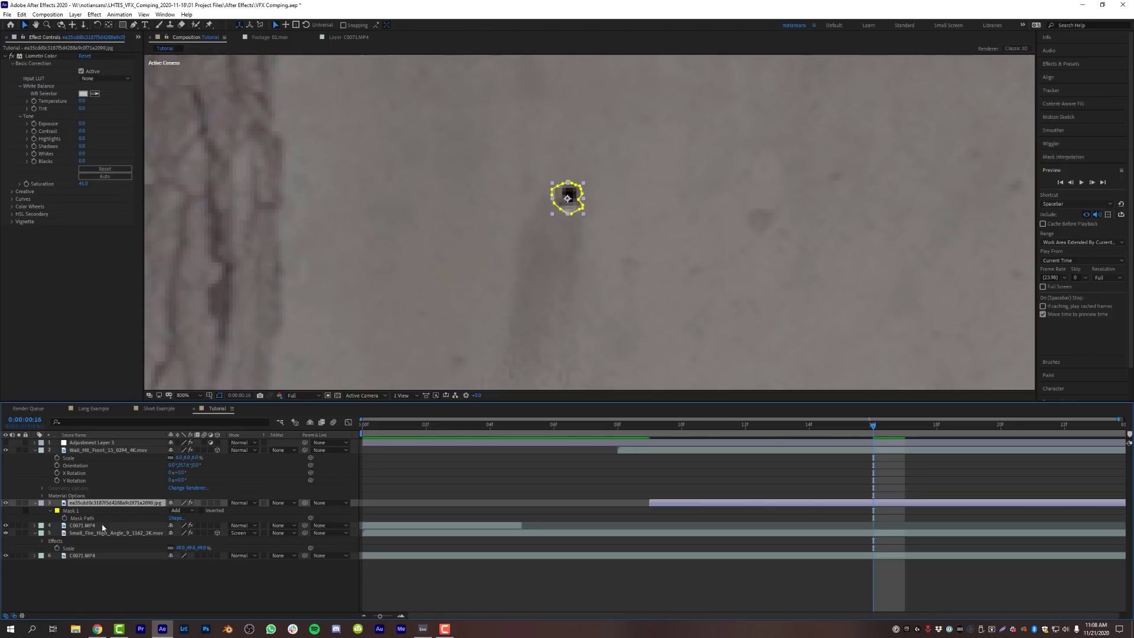
pyautogui.click(50, 511)
pyautogui.click(51, 511)
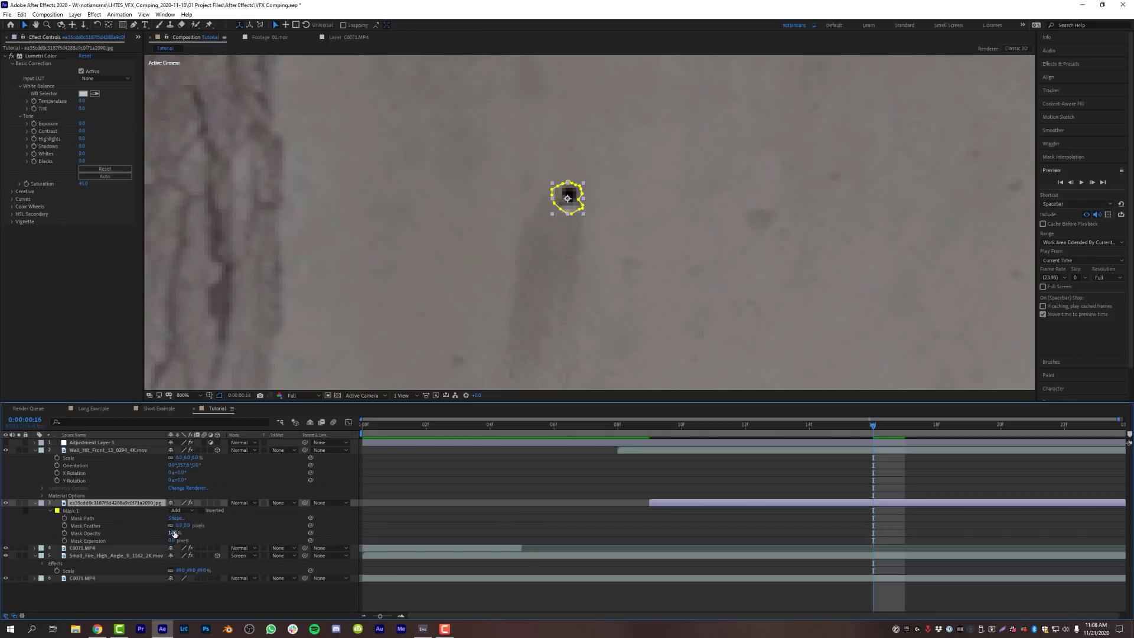
pyautogui.write('2')
pyautogui.press('Return')
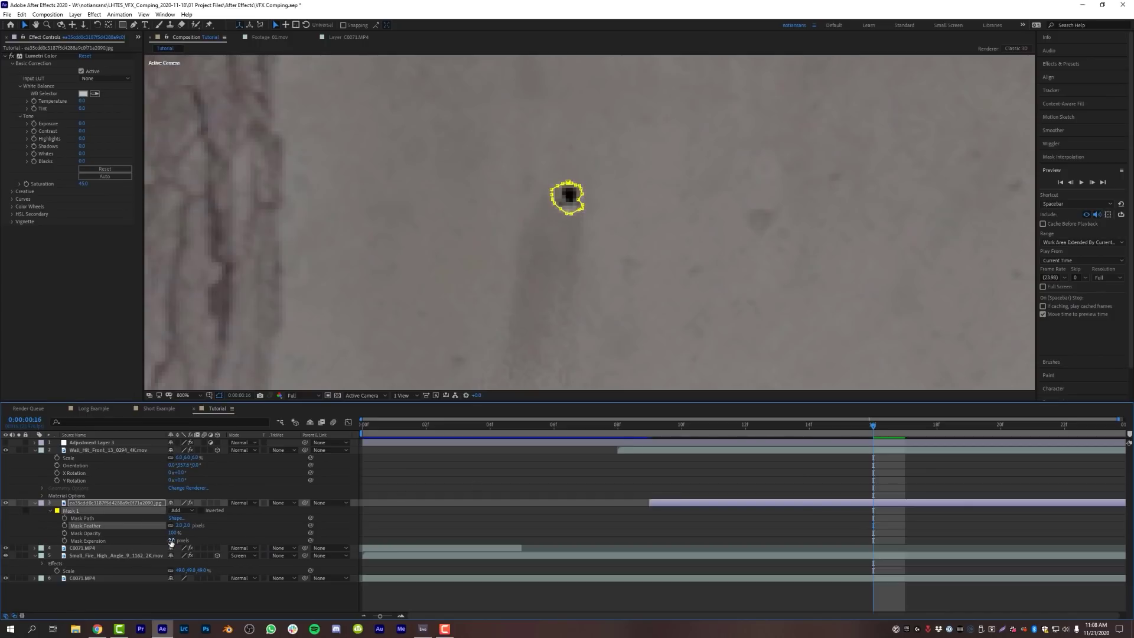
pyautogui.press('Return')
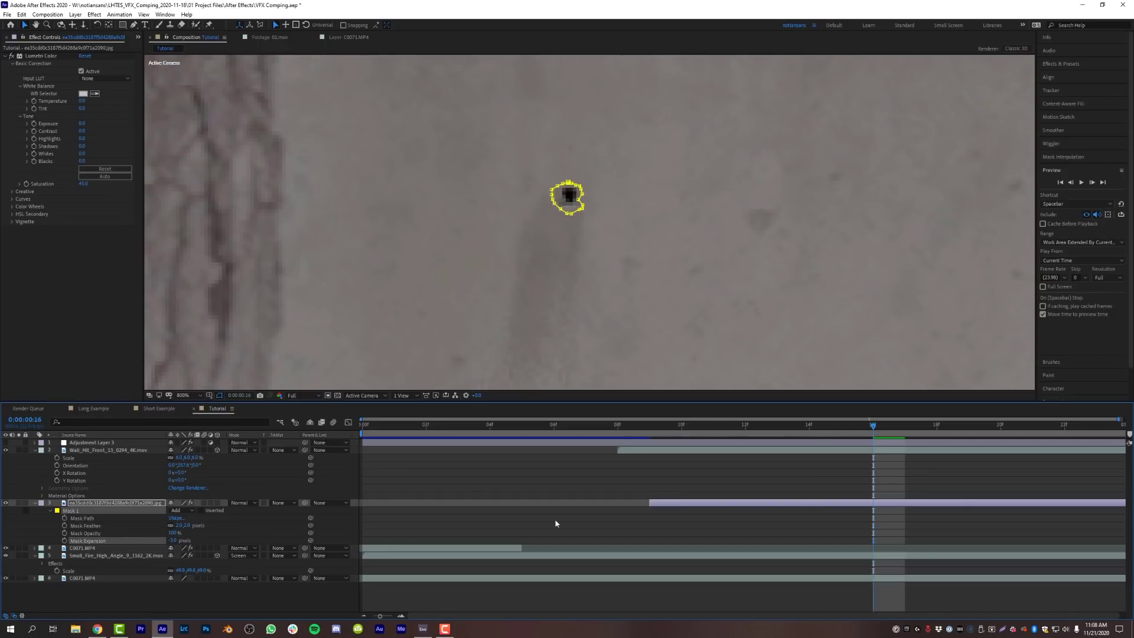
pyautogui.click(712, 216)
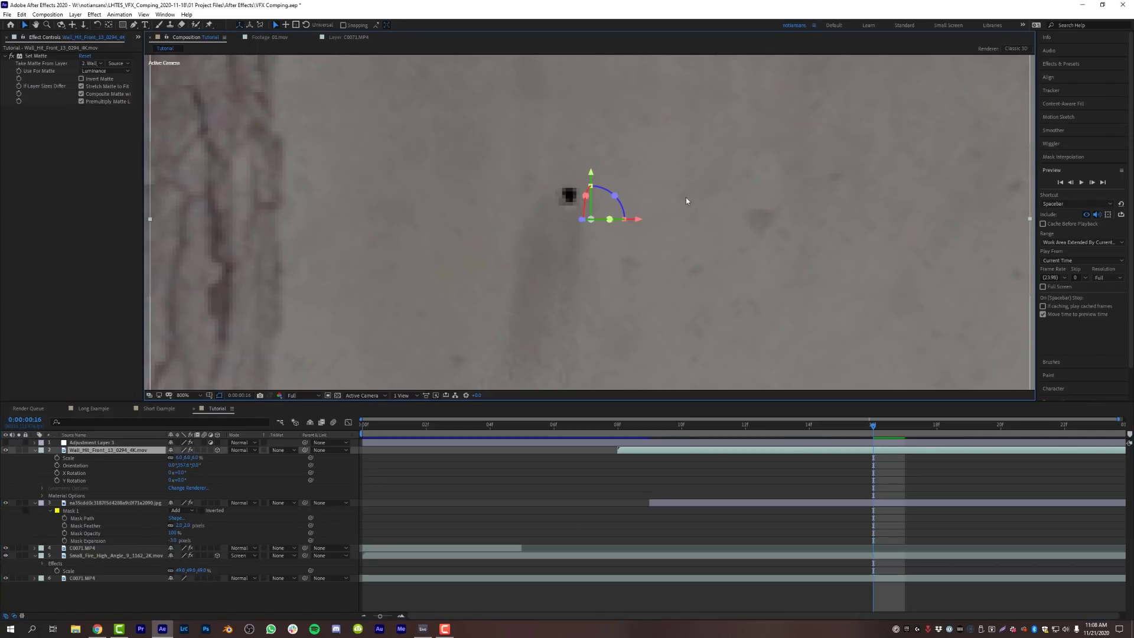
# Apply Fast Box Blur to the bullet-hole layer with a blur radius of 2.
pyautogui.click(809, 504)
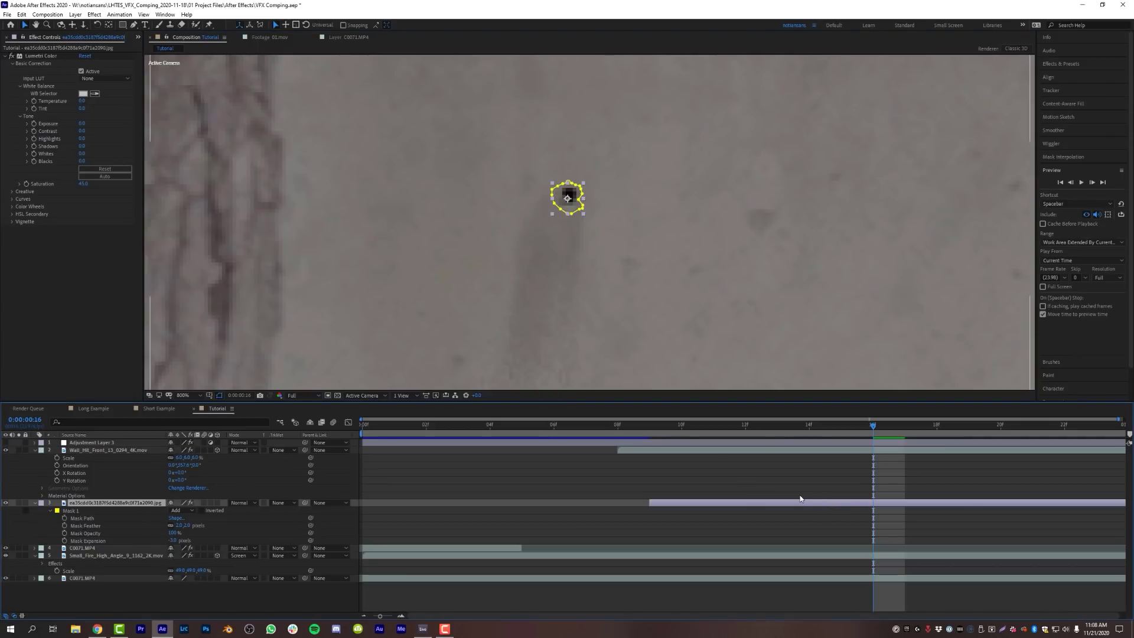
pyautogui.hotkey('ctrl', 'space')
pyautogui.write('fas')
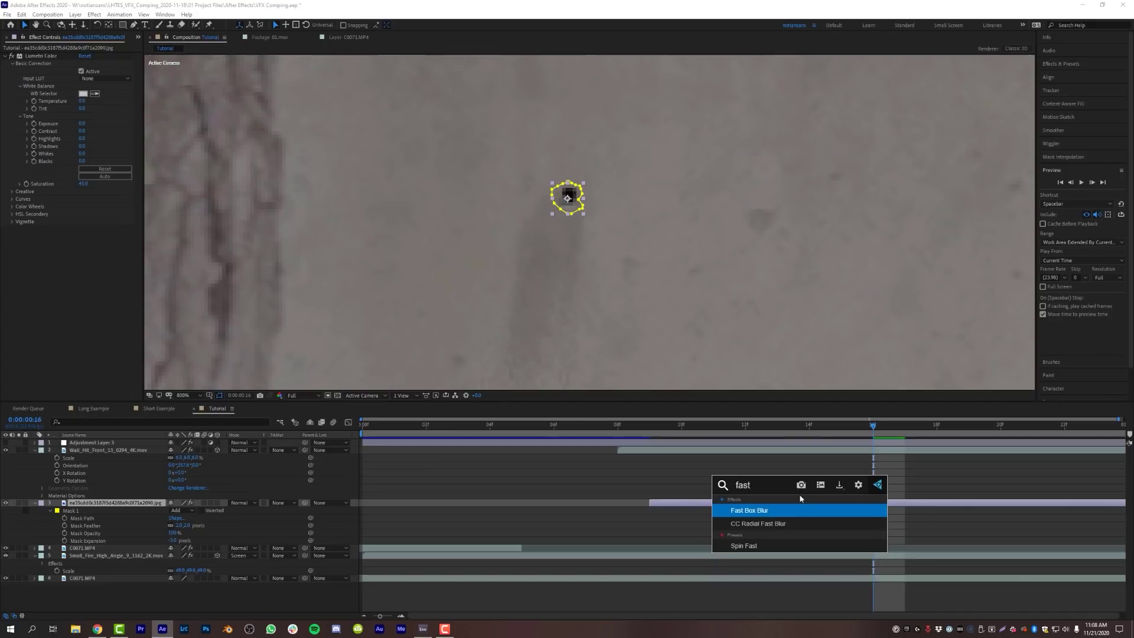
pyautogui.click(755, 511)
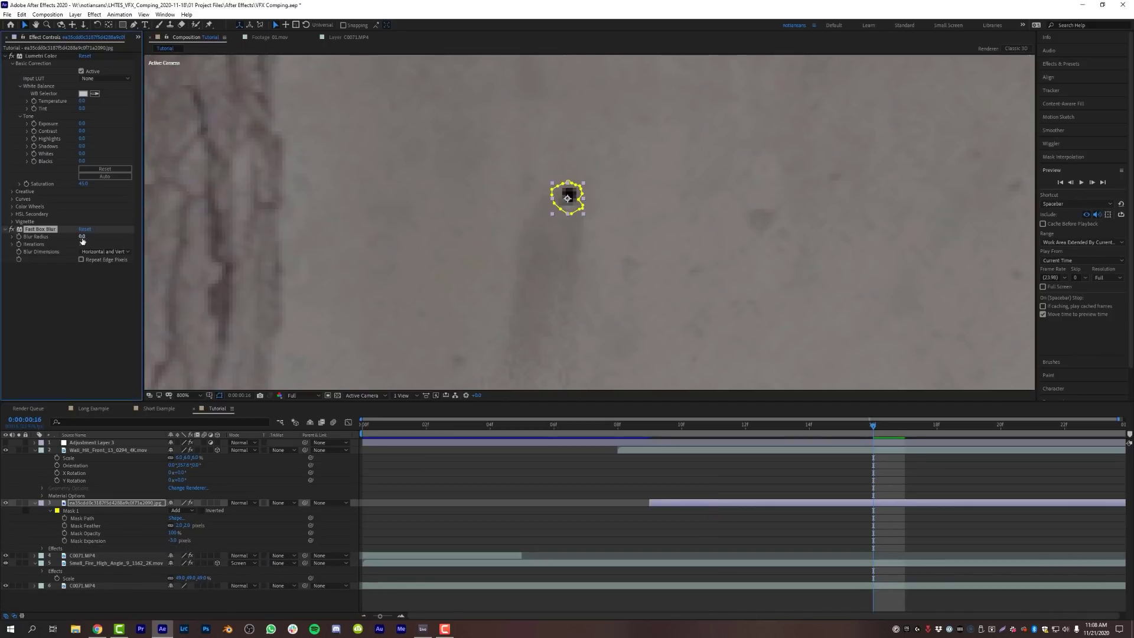
pyautogui.press('Return')
pyautogui.click(830, 480)
# Fit the whole frame in the viewer and preview the softened wall impact from frame 8.
pyautogui.click(183, 395)
pyautogui.click(186, 405)
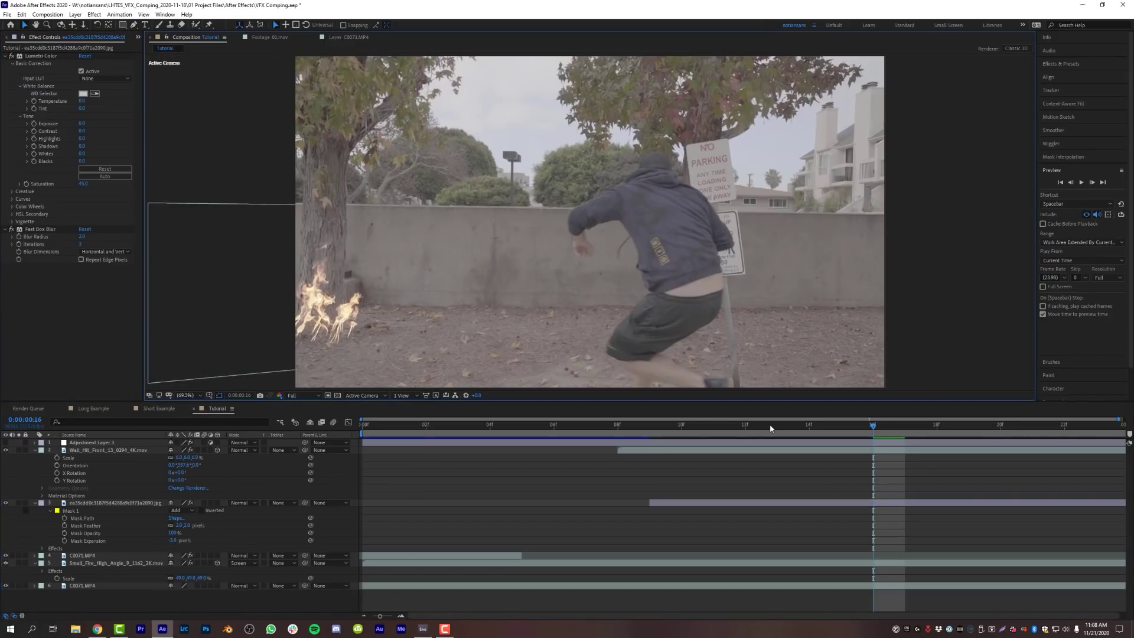
pyautogui.press('space')
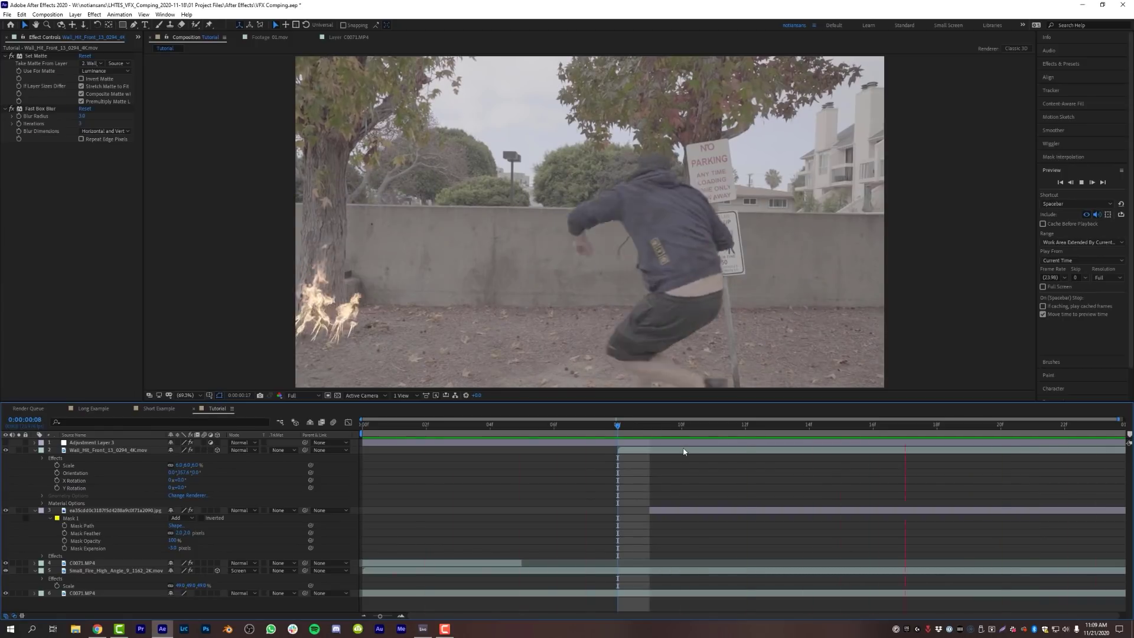
pyautogui.press('space')
# Go to frame 12 and collapse the expanded properties of all layers in the composition.
pyautogui.moveTo(623, 427); pyautogui.dragTo(745, 431)
pyautogui.click(101, 451)
pyautogui.hotkey('ctrl', 'a')
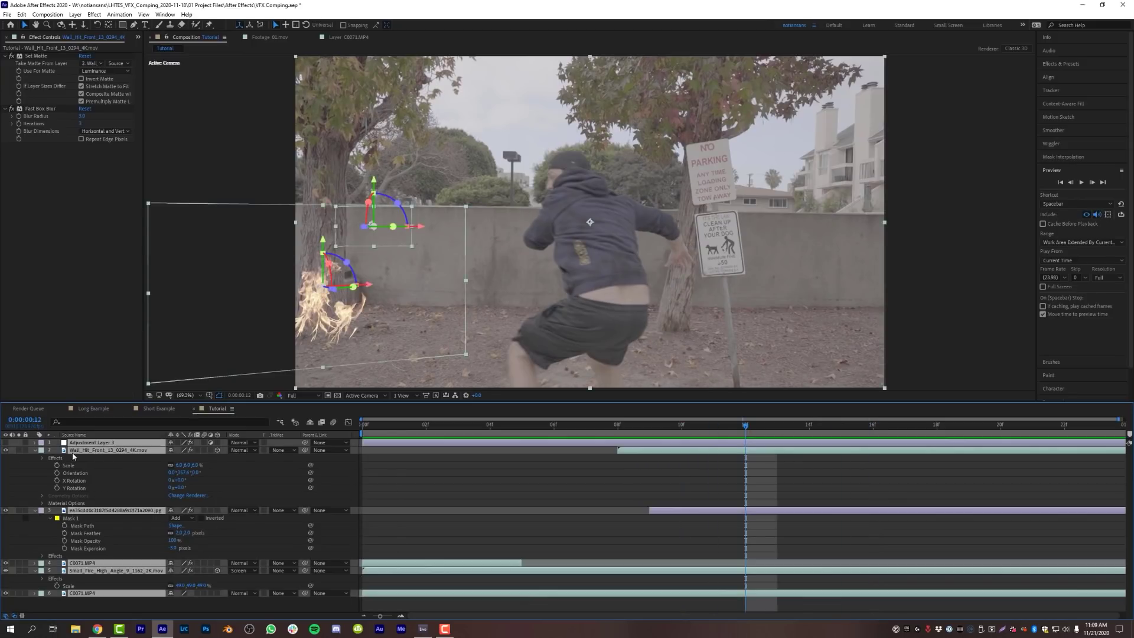
pyautogui.click(34, 450)
pyautogui.click(181, 511)
# Duplicate the wall-hit and bullet-hole layers, stack the copies together above the originals, and shift them right along the wall.
pyautogui.click(107, 450)
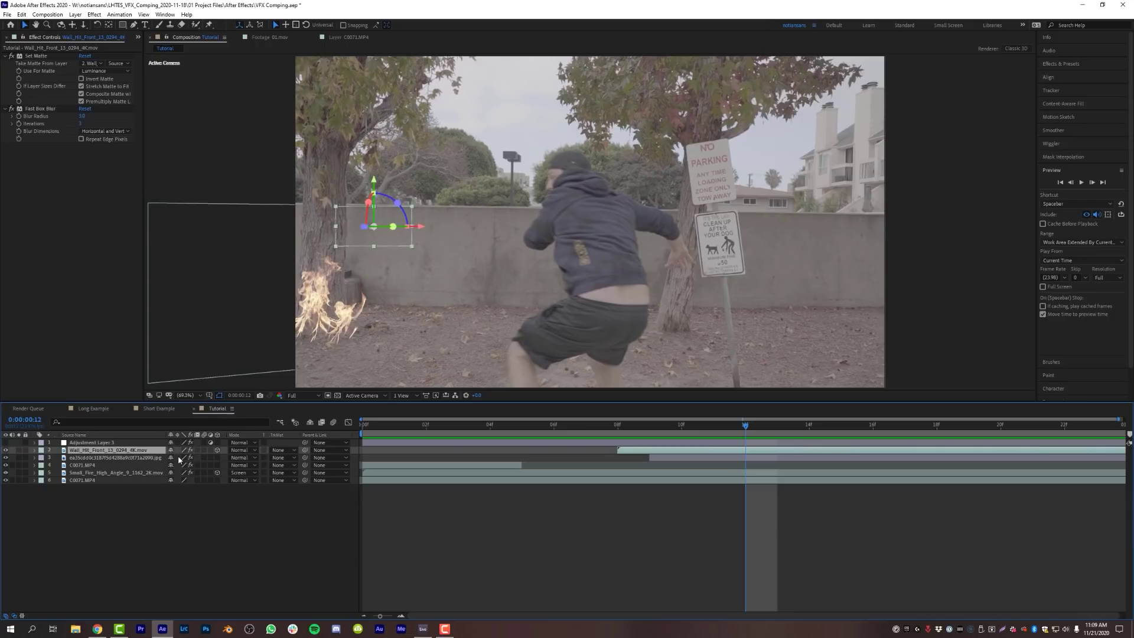
pyautogui.keyDown('shift'); pyautogui.click(660, 458); pyautogui.keyUp('shift')
pyautogui.hotkey('ctrl', 'd')
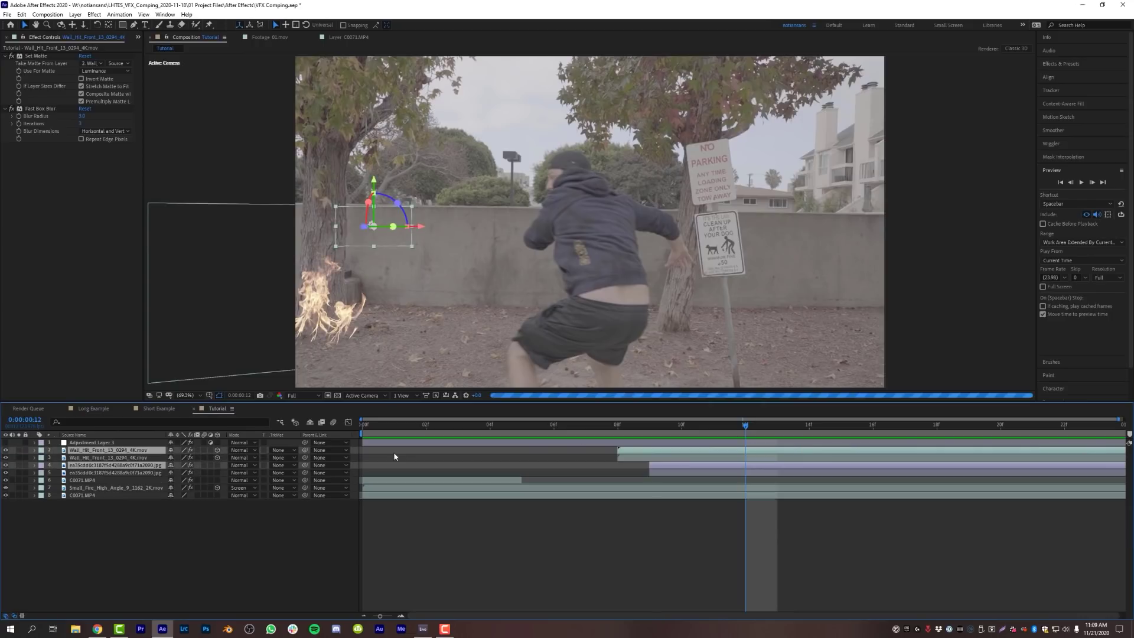
pyautogui.moveTo(110, 467); pyautogui.dragTo(110, 453)
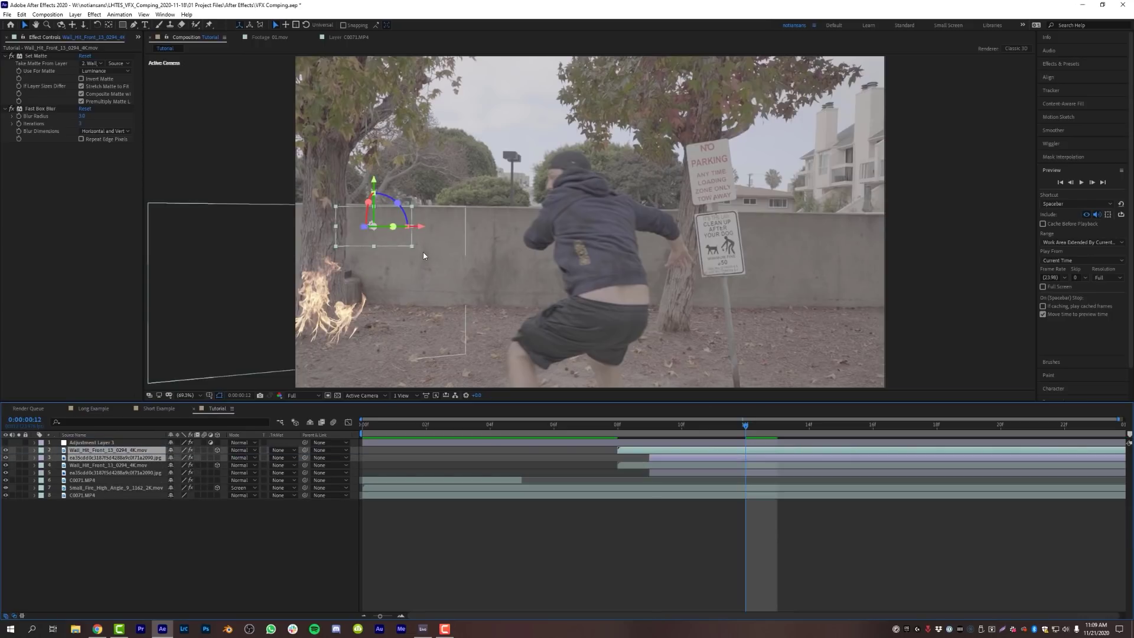
pyautogui.moveTo(395, 240); pyautogui.dragTo(473, 243)
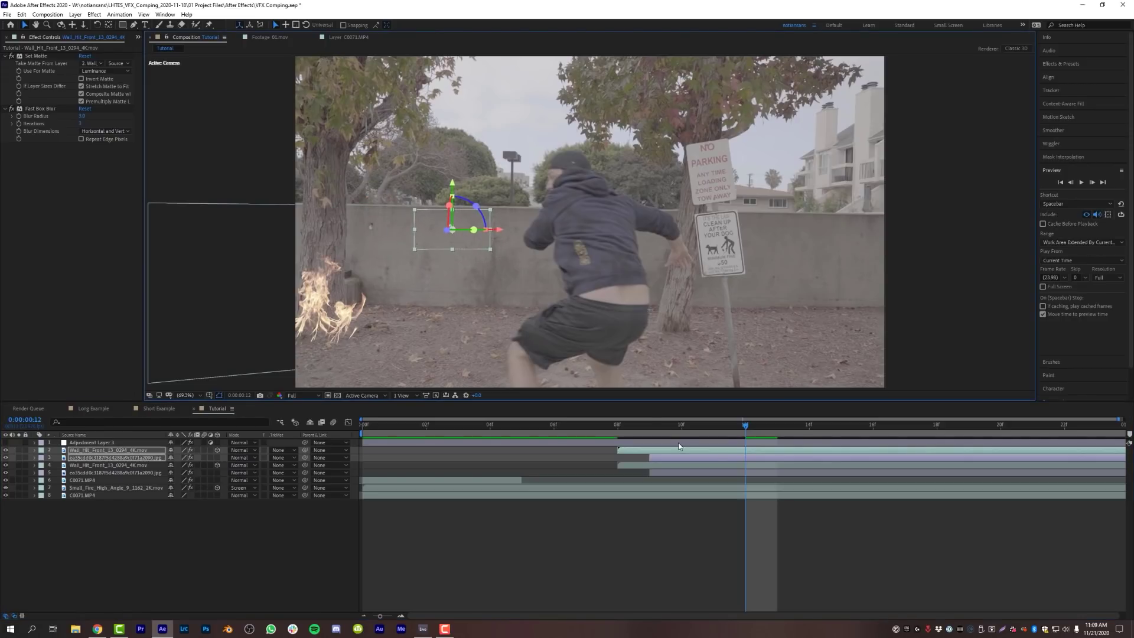
# Set the duplicated wall-hit layer's Set Matte source to its own layer, 2. Wall_Hit_Front_13_0294_4K.mov.
pyautogui.click(685, 450)
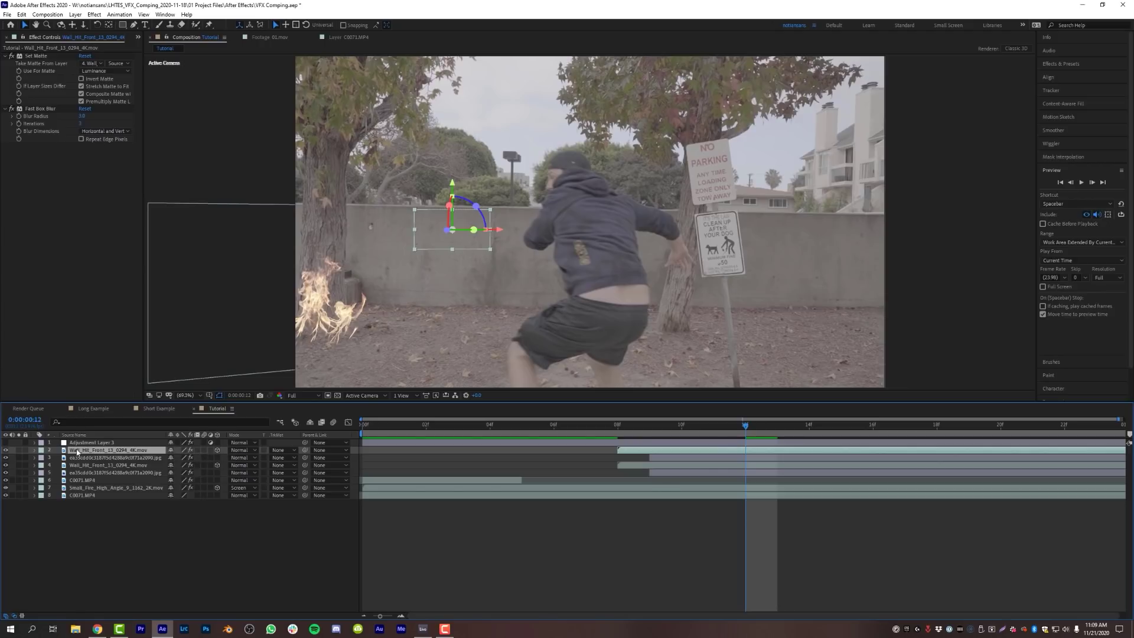
pyautogui.click(95, 66)
pyautogui.click(122, 96)
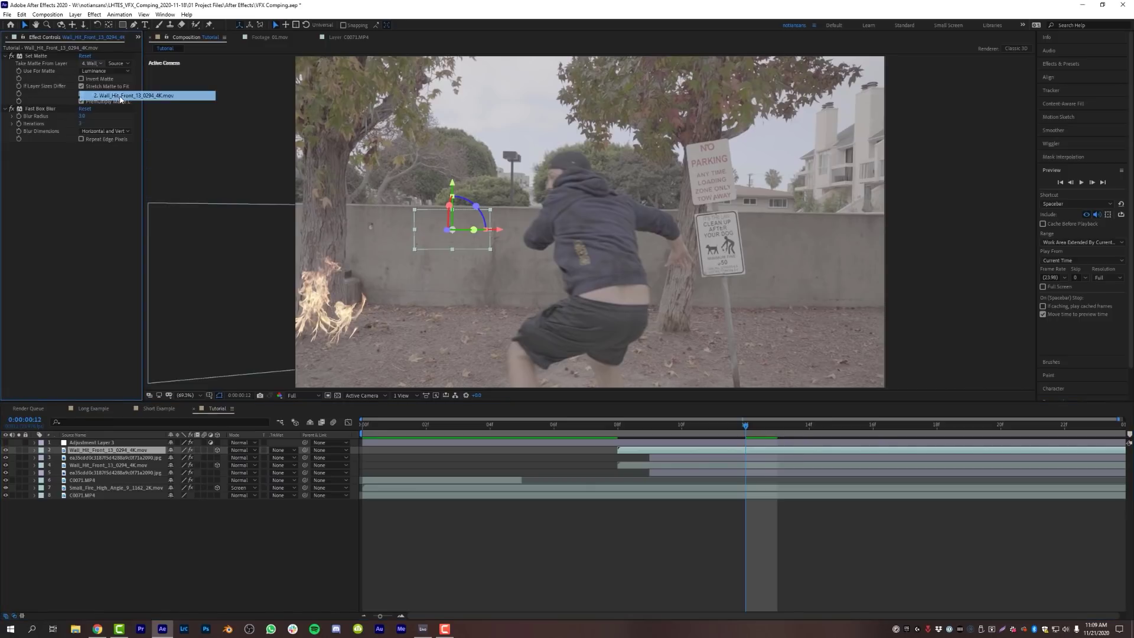
pyautogui.click(692, 535)
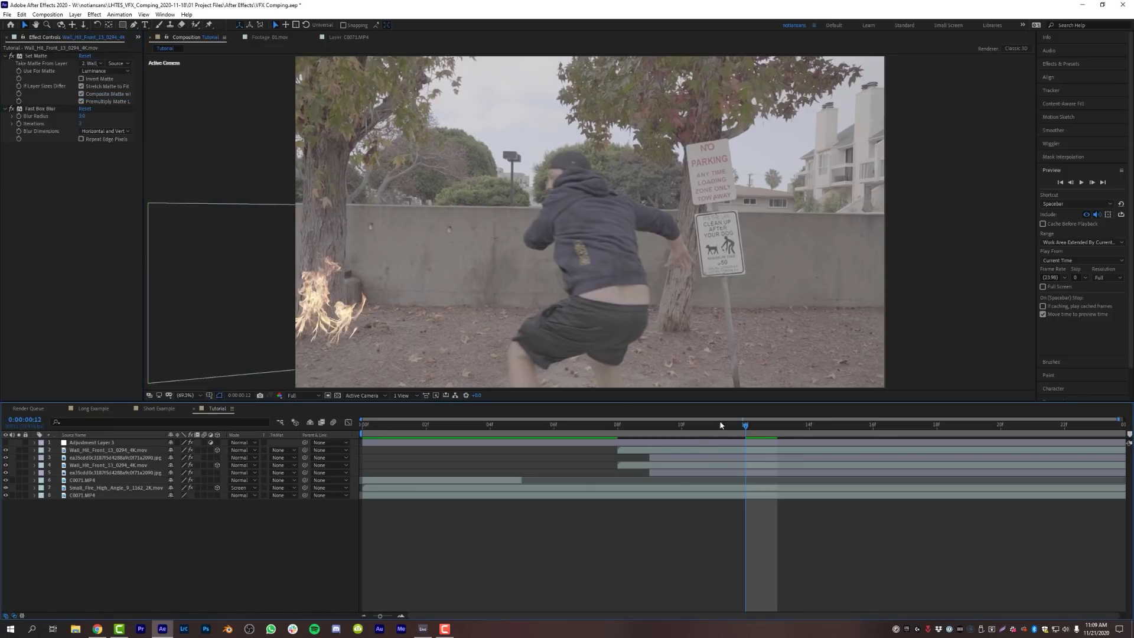
# Delay the copied pair so its debris starts at frame 11 and its hole at frame 12, and lower it slightly on the wall.
pyautogui.click(689, 453)
pyautogui.keyDown('shift'); pyautogui.click(682, 458); pyautogui.keyUp('shift')
pyautogui.moveTo(699, 454); pyautogui.dragTo(758, 456)
pyautogui.scroll(2, 501, 264)
pyautogui.moveTo(579, 263); pyautogui.dragTo(782, 258)
pyautogui.moveTo(456, 269); pyautogui.dragTo(519, 325)
pyautogui.scroll(-1, 630, 297)
pyautogui.moveTo(630, 297); pyautogui.dragTo(509, 230)
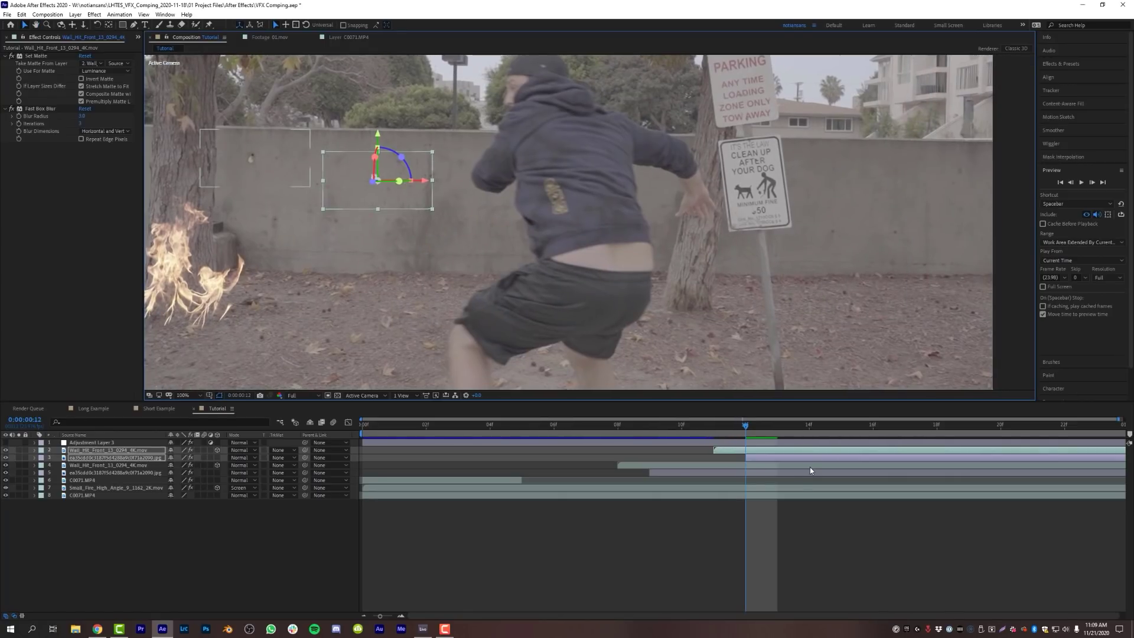
# Duplicate the second impact pair, stack the copies on top, and start the debris at frame 15 and the hole at frame 16.
pyautogui.hotkey('ctrl', 'd')
pyautogui.moveTo(109, 464); pyautogui.dragTo(112, 456)
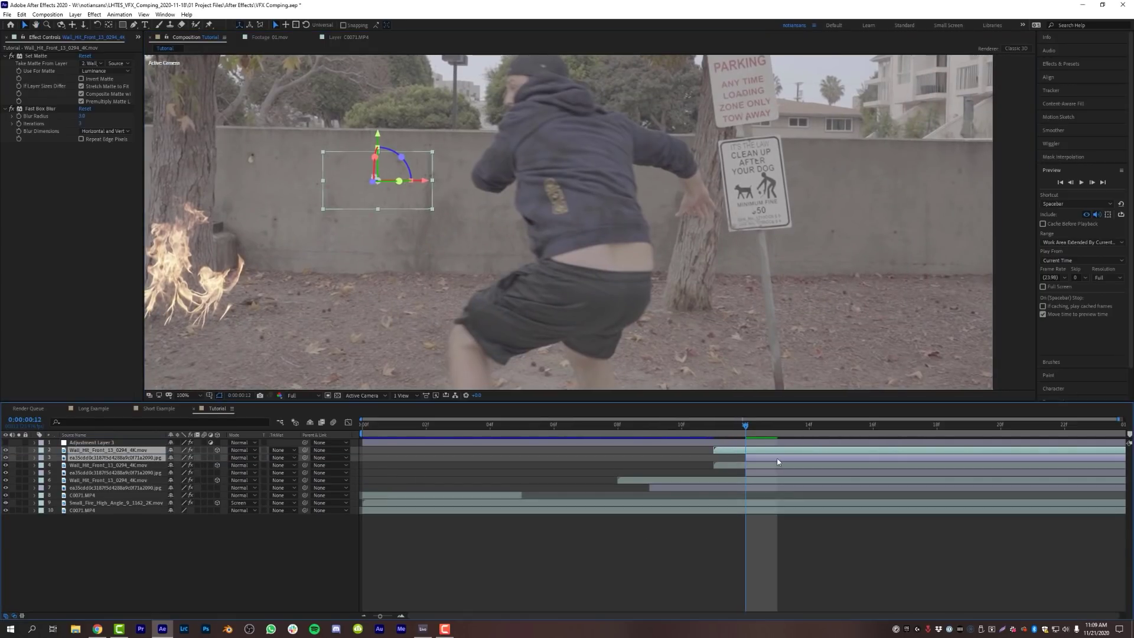
pyautogui.moveTo(789, 457); pyautogui.dragTo(887, 455)
pyautogui.click(873, 425)
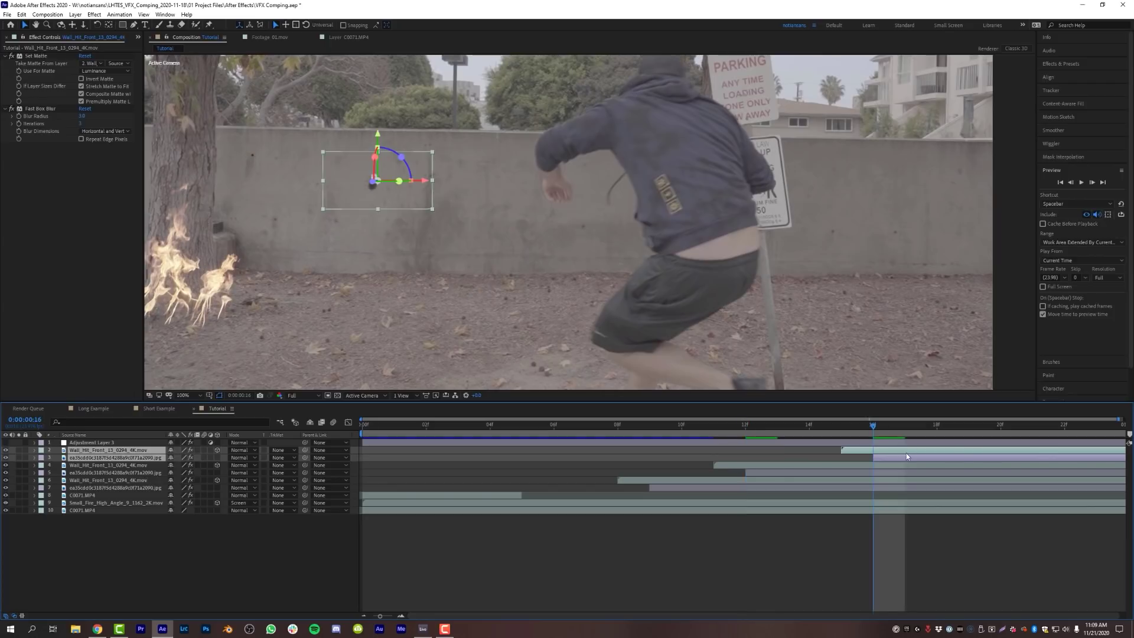
# Set the third wall-hit's Set Matte source to its own layer 2 and move the third pair right and lower, near the man's hand.
pyautogui.press('F2')
pyautogui.click(889, 452)
pyautogui.click(93, 63)
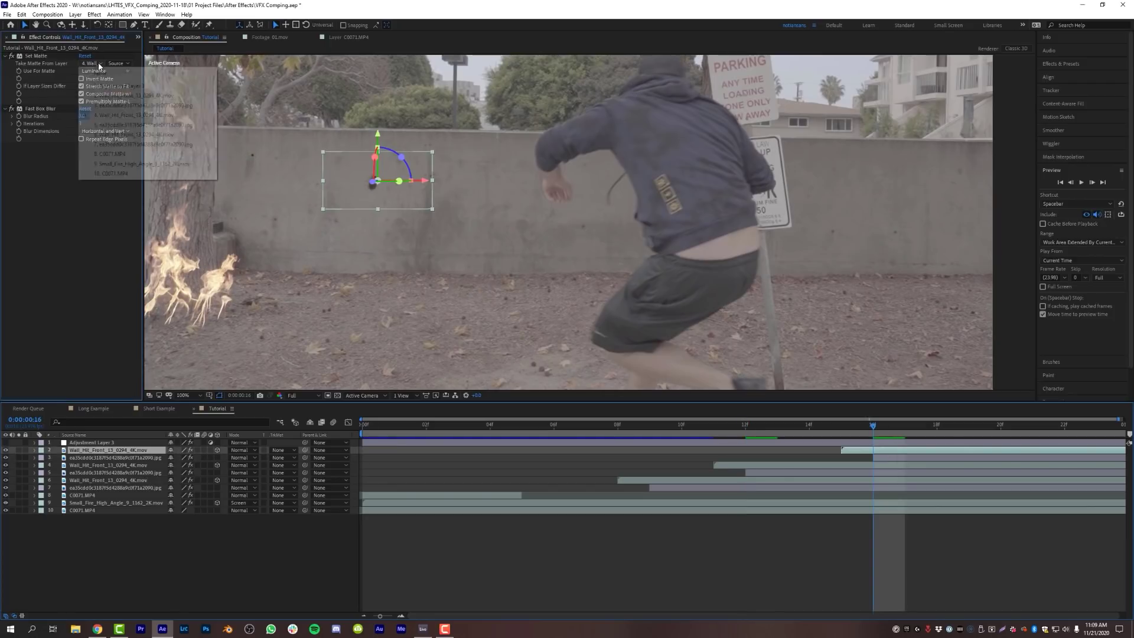
pyautogui.click(119, 95)
pyautogui.keyDown('shift'); pyautogui.click(895, 458); pyautogui.keyUp('shift')
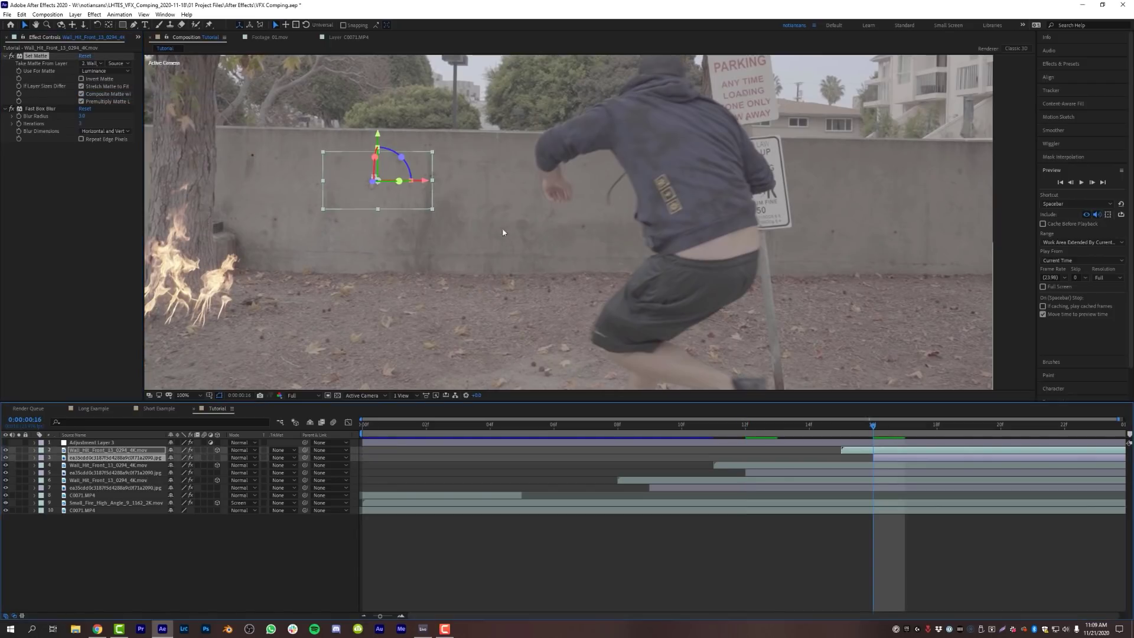
pyautogui.moveTo(427, 199); pyautogui.dragTo(586, 242)
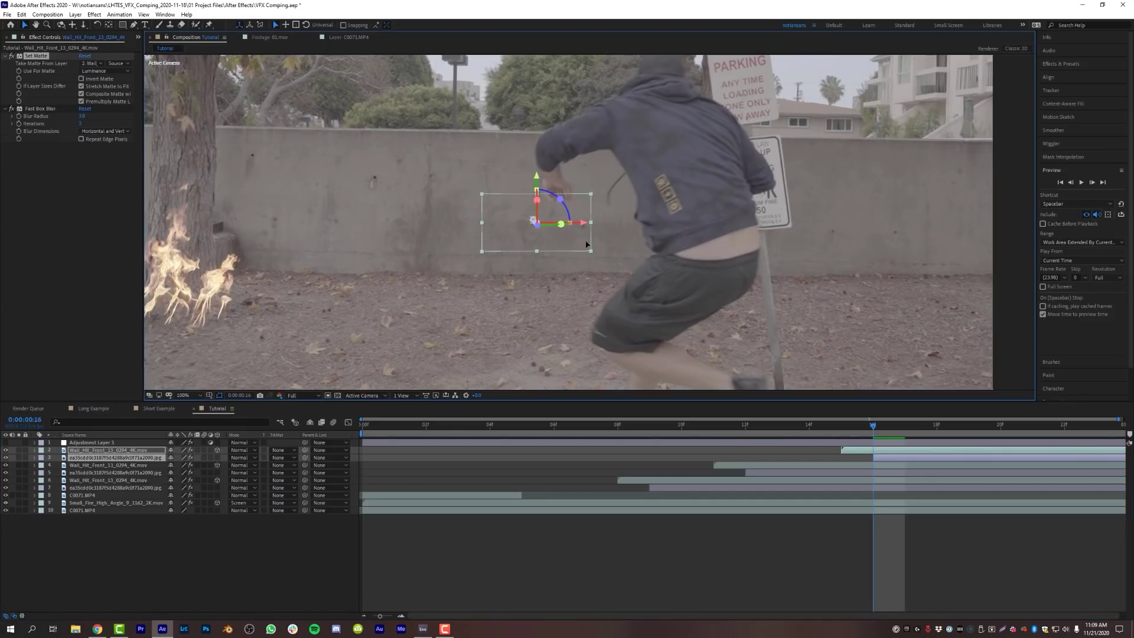
# Change the label color of all six wall-hit and bullet-hole layers to peach.
pyautogui.click(707, 489)
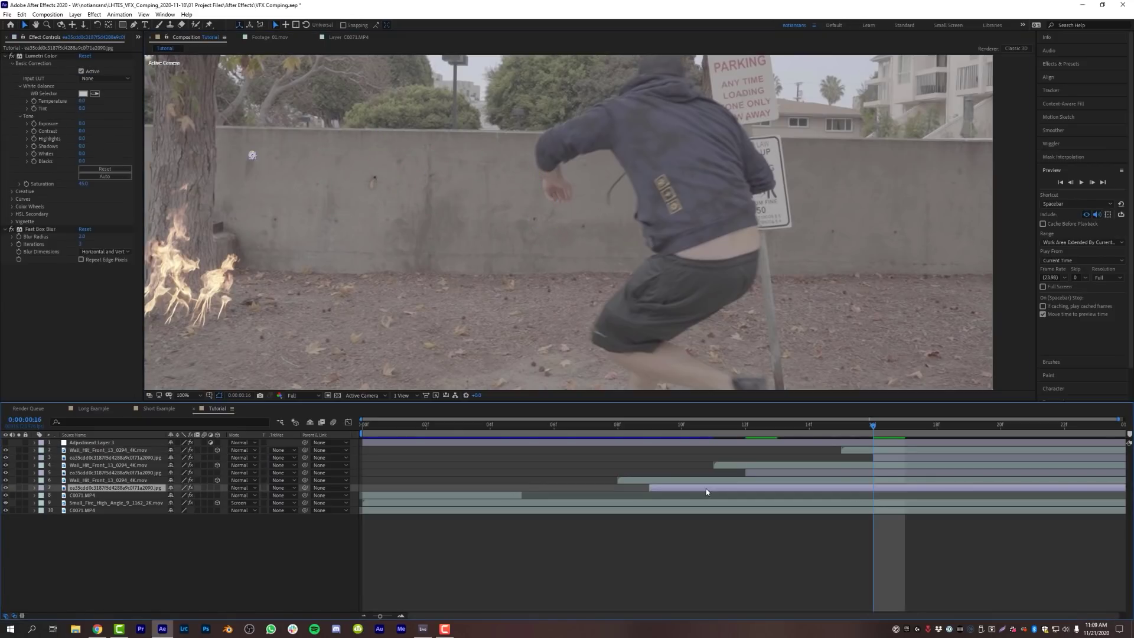
pyautogui.keyDown('shift'); pyautogui.click(897, 452); pyautogui.keyUp('shift')
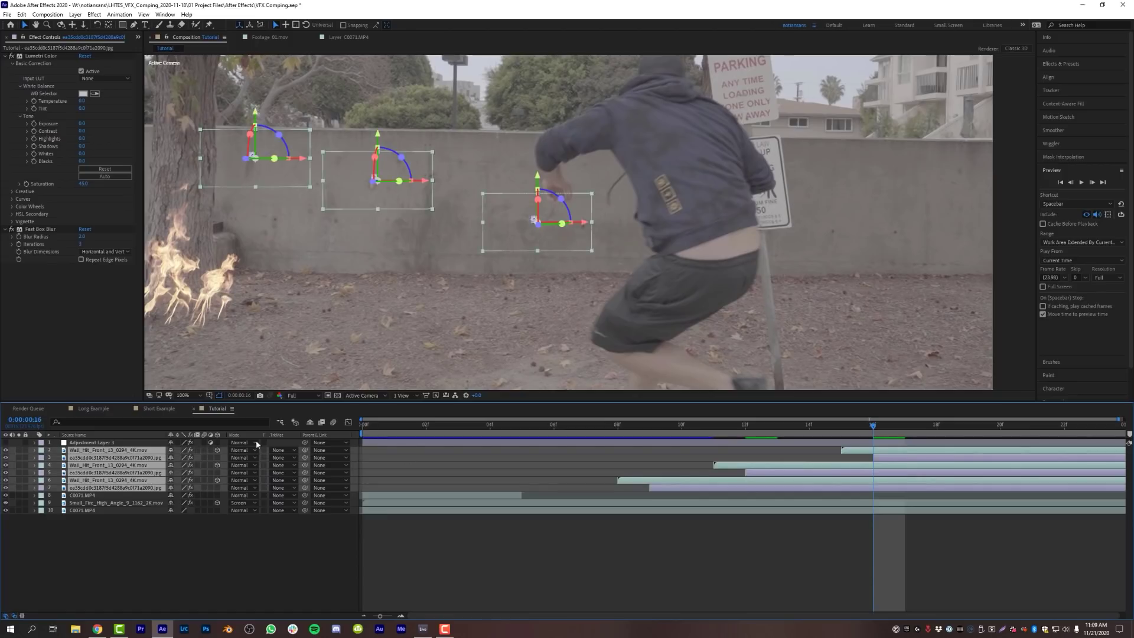
pyautogui.click(40, 460)
pyautogui.click(65, 360)
pyautogui.click(694, 599)
pyautogui.click(778, 490)
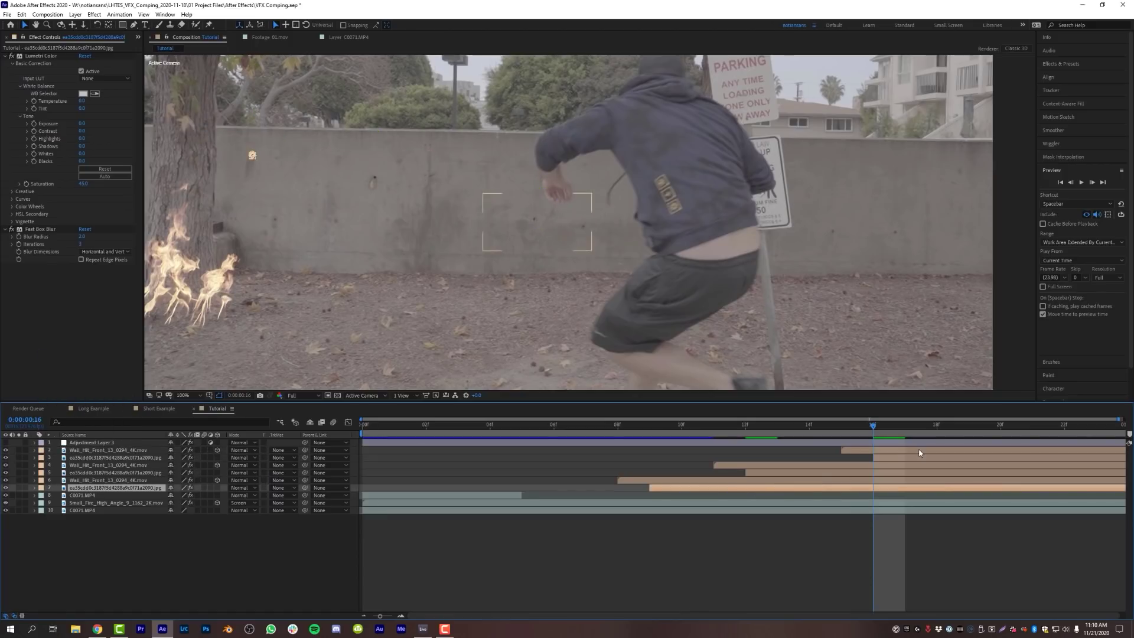
# Fit the composition in view and preview the three wall hits from the first frame.
pyautogui.keyDown('shift'); pyautogui.click(918, 451); pyautogui.keyUp('shift')
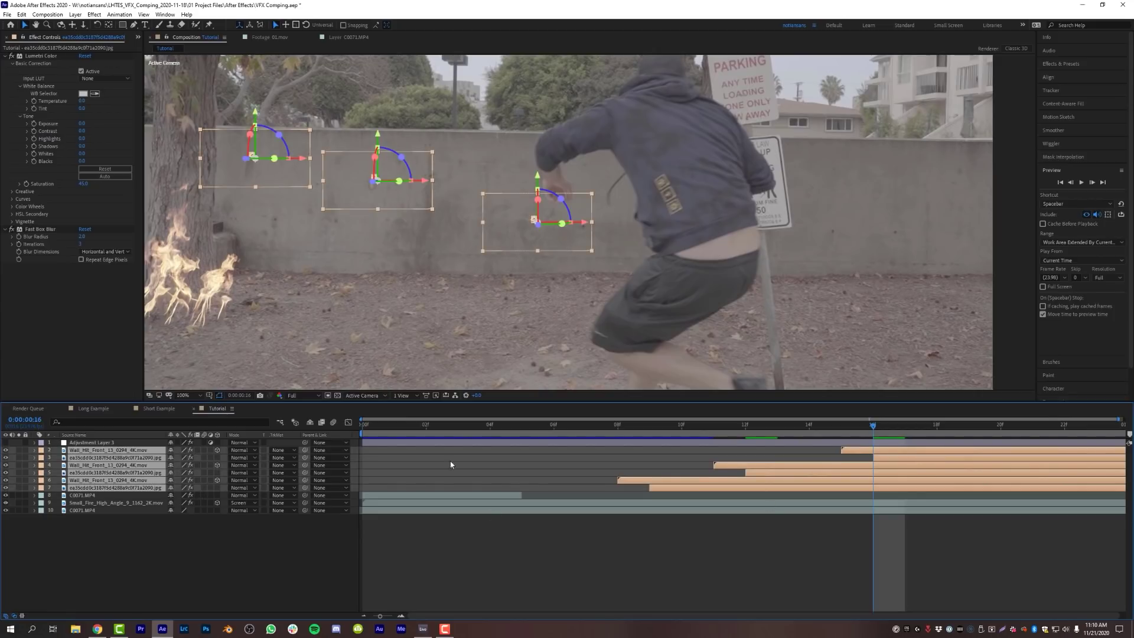
pyautogui.click(186, 397)
pyautogui.click(195, 405)
pyautogui.click(405, 450)
pyautogui.press('Home')
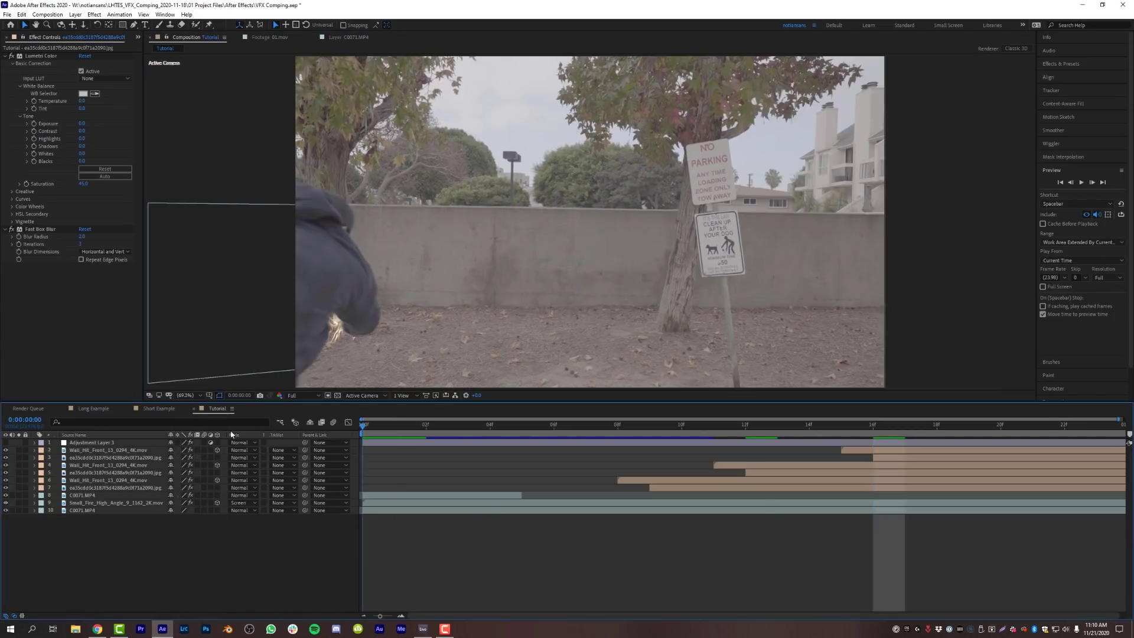
pyautogui.press('space')
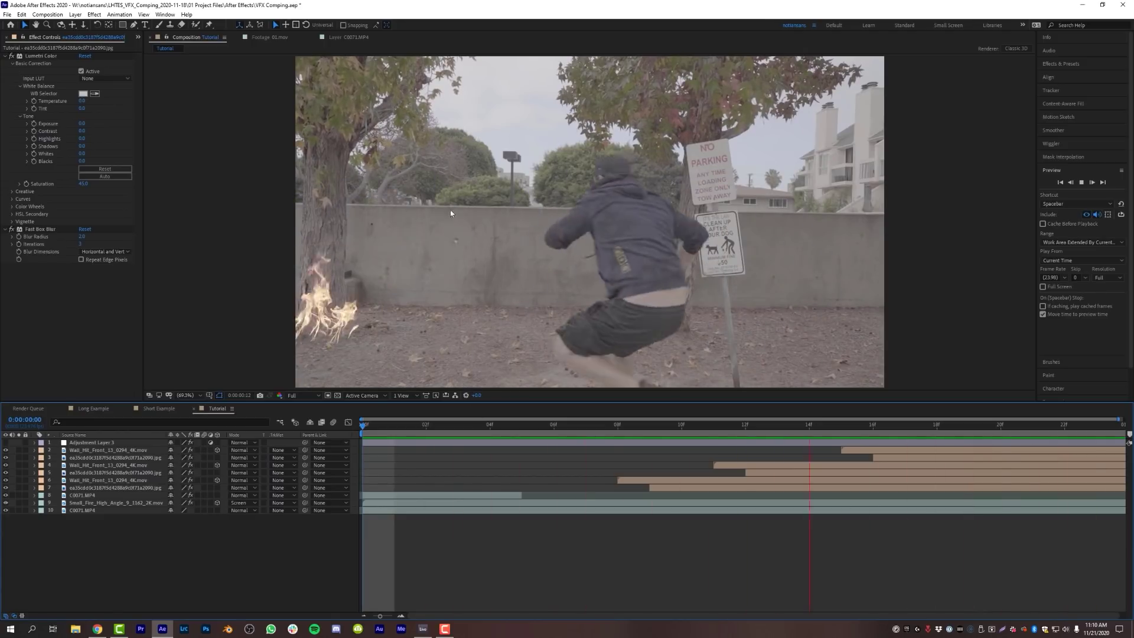
pyautogui.moveTo(497, 426); pyautogui.dragTo(868, 464)
pyautogui.press('space')
pyautogui.press('space')
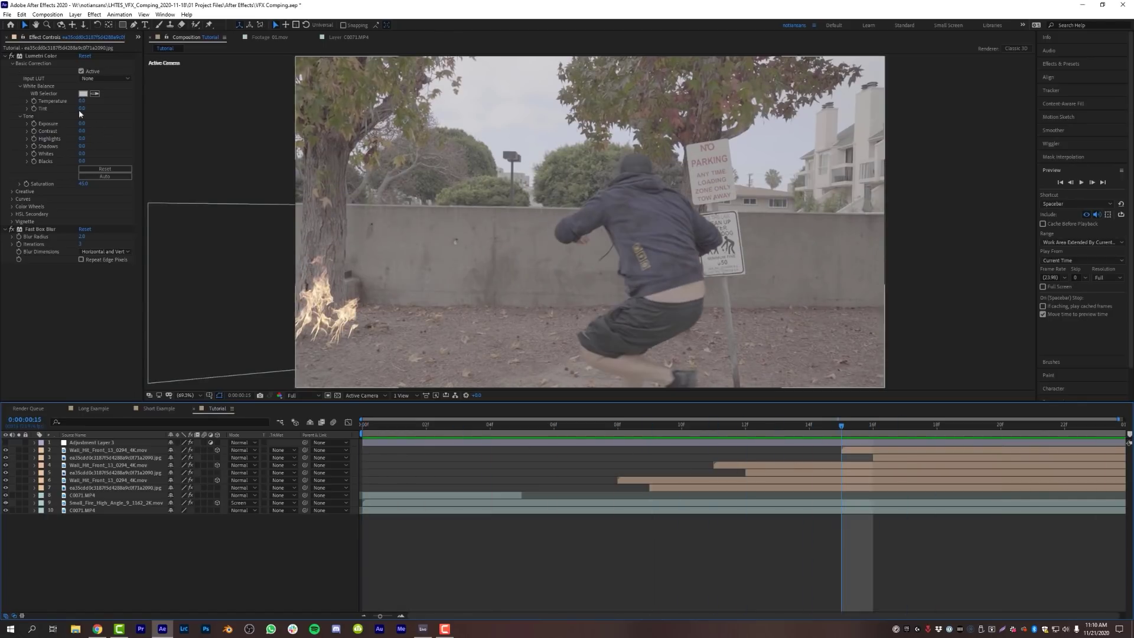
# Add Lingering_Fog_2_1176_2K.mov to the composition directly beneath the adjustment layer and move it lower over the ground.
pyautogui.click(137, 37)
pyautogui.click(155, 47)
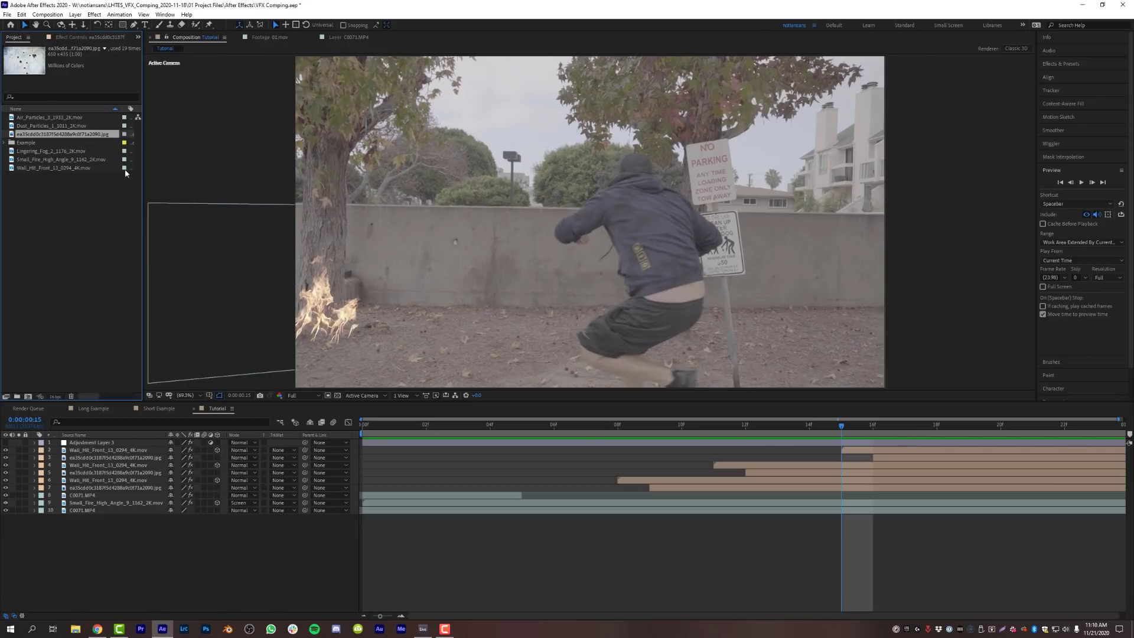
pyautogui.click(41, 152)
pyautogui.moveTo(111, 335); pyautogui.dragTo(118, 446)
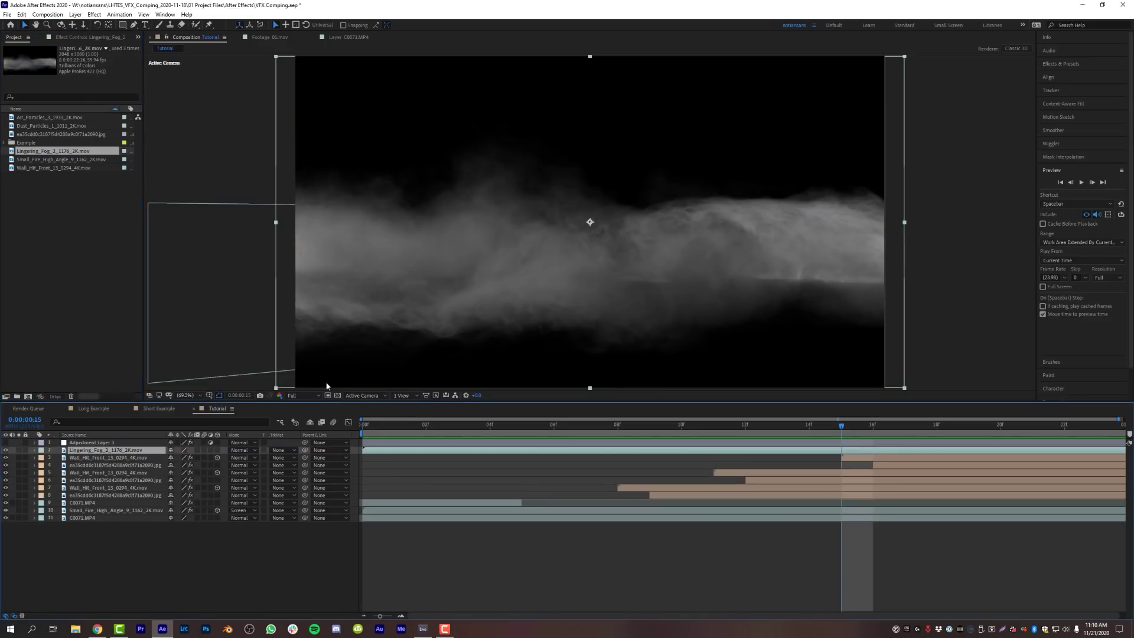
pyautogui.scroll(-1, 567, 219)
pyautogui.press('v')
pyautogui.moveTo(576, 207); pyautogui.dragTo(578, 264)
# Apply a Set Matte effect to the fog layer and use Luminance for the matte.
pyautogui.click(95, 14)
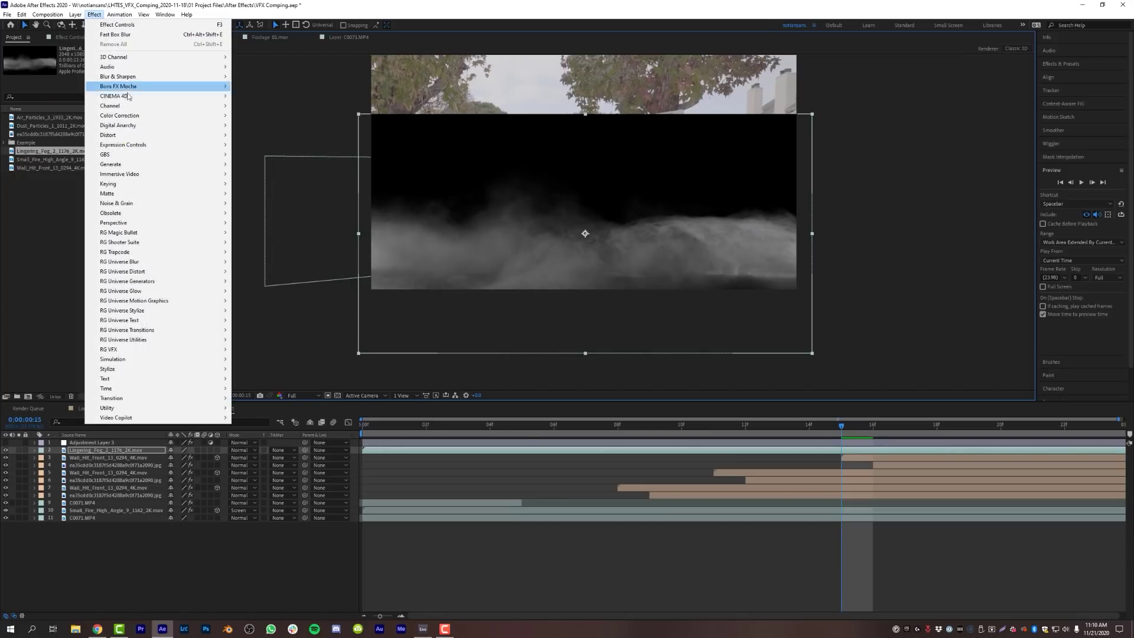
pyautogui.moveTo(172, 106)
pyautogui.click(271, 203)
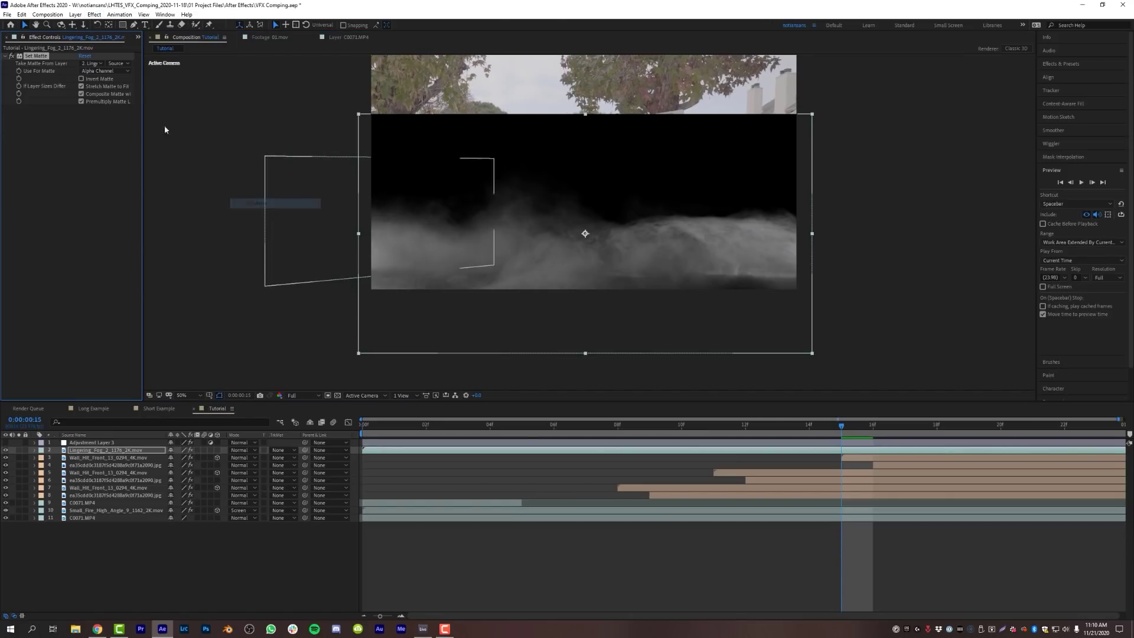
pyautogui.click(105, 71)
pyautogui.click(115, 123)
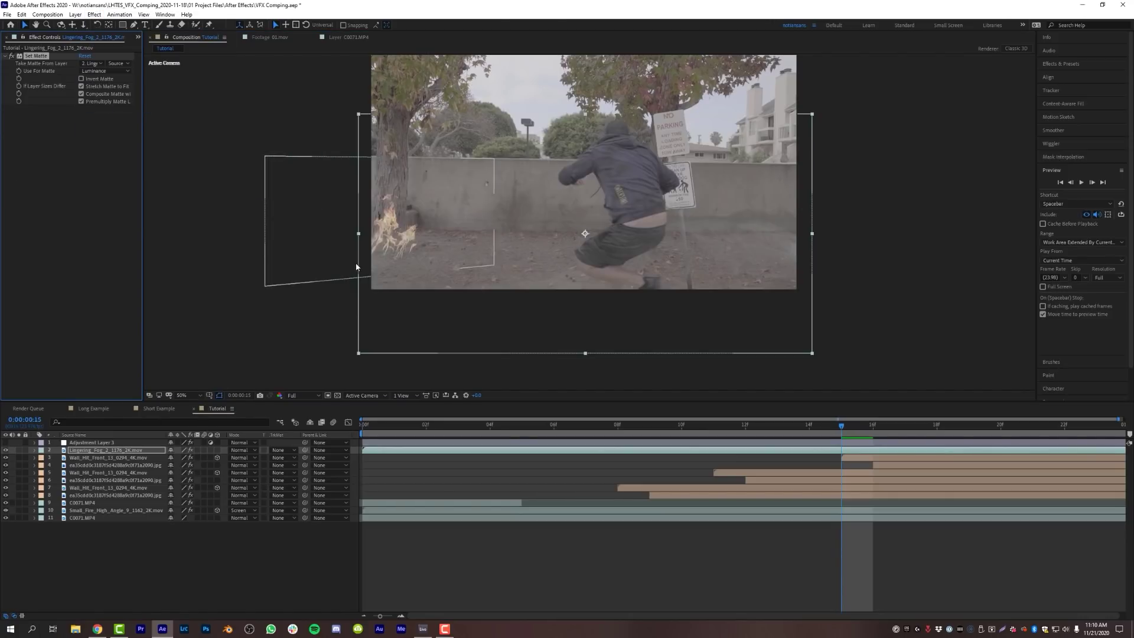
# Set the fog layer's blending mode to Add and shift the fog slightly lower in the frame.
pyautogui.click(711, 584)
pyautogui.click(833, 451)
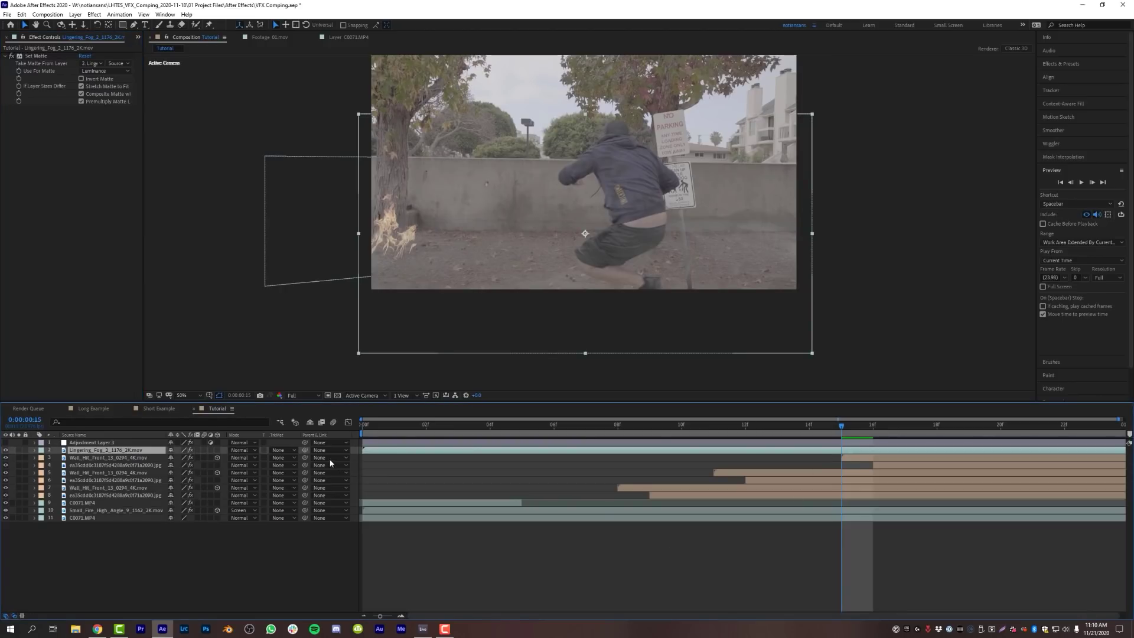
pyautogui.click(242, 449)
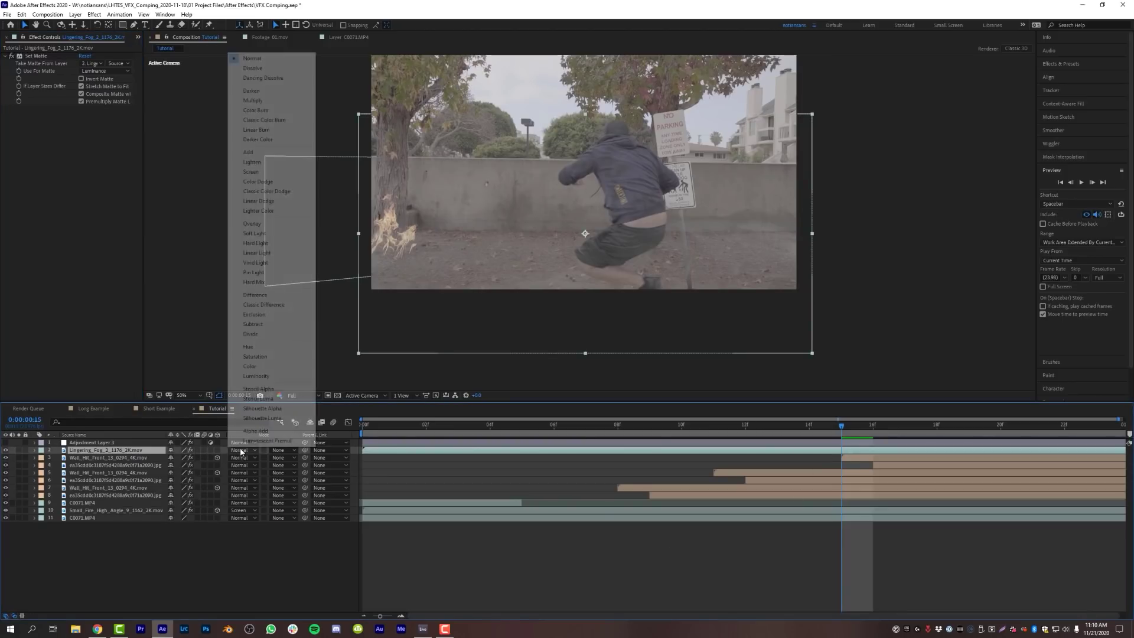
pyautogui.click(269, 153)
pyautogui.moveTo(735, 258); pyautogui.dragTo(737, 272)
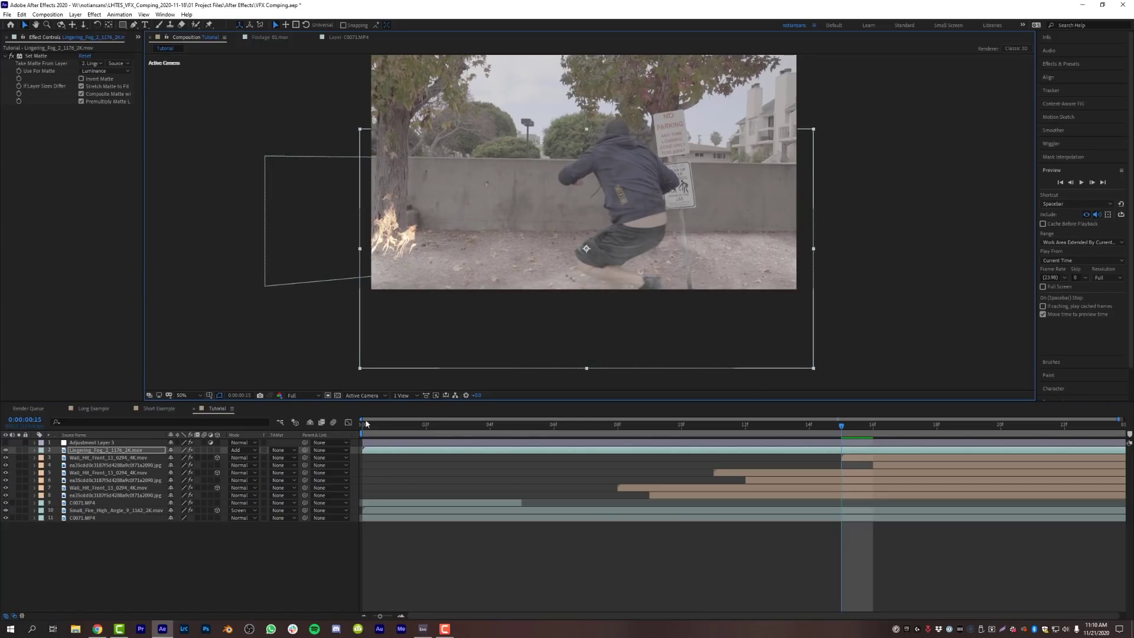
# Make the fog layer 3D and rotate it slightly so it tilts in perspective across the ground.
pyautogui.click(218, 450)
pyautogui.moveTo(596, 250); pyautogui.dragTo(614, 232)
pyautogui.moveTo(741, 257); pyautogui.dragTo(742, 262)
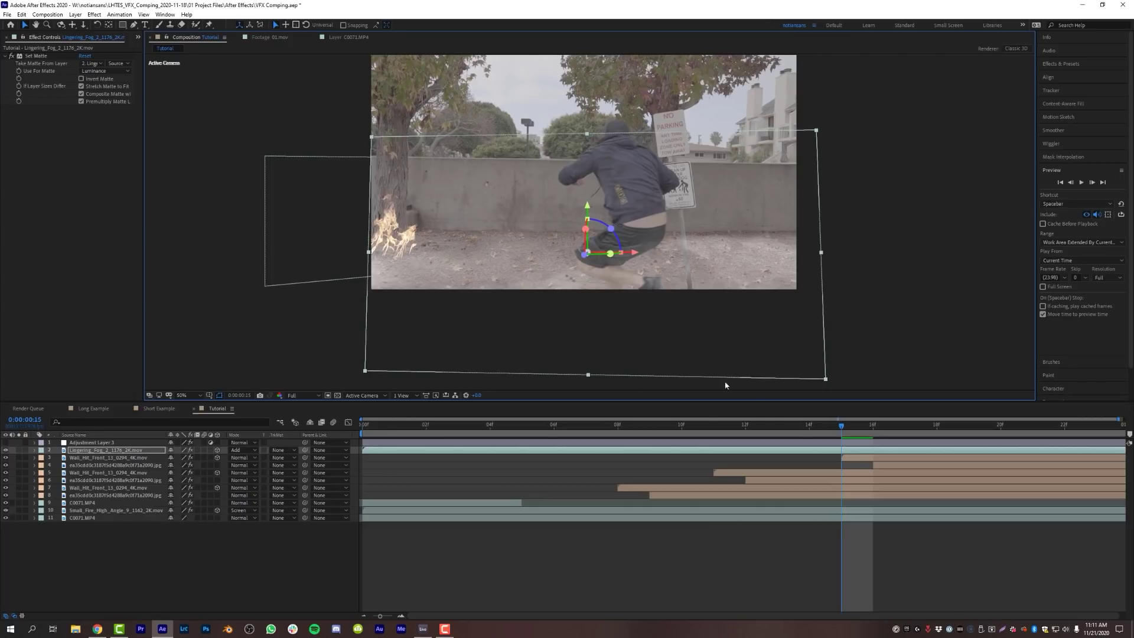
# Move the fog layer beneath the rotoscoped C0071.MP4 foreground layer and scrub through the shot to check it.
pyautogui.moveTo(524, 431); pyautogui.dragTo(490, 430)
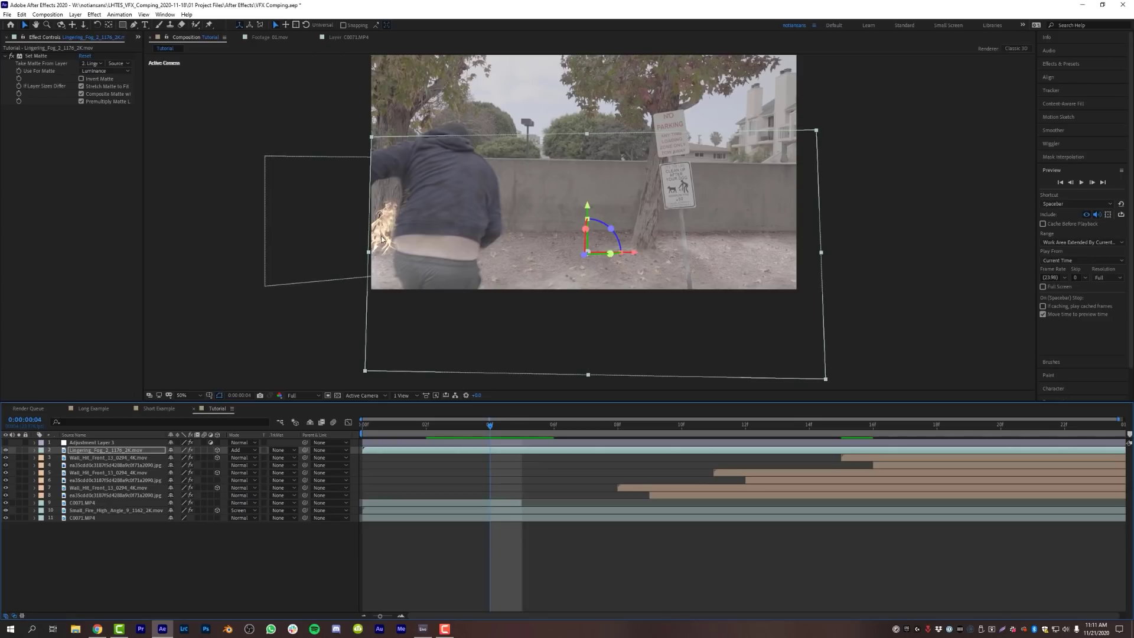
pyautogui.moveTo(101, 453); pyautogui.dragTo(110, 506)
pyautogui.moveTo(447, 431); pyautogui.dragTo(1093, 448)
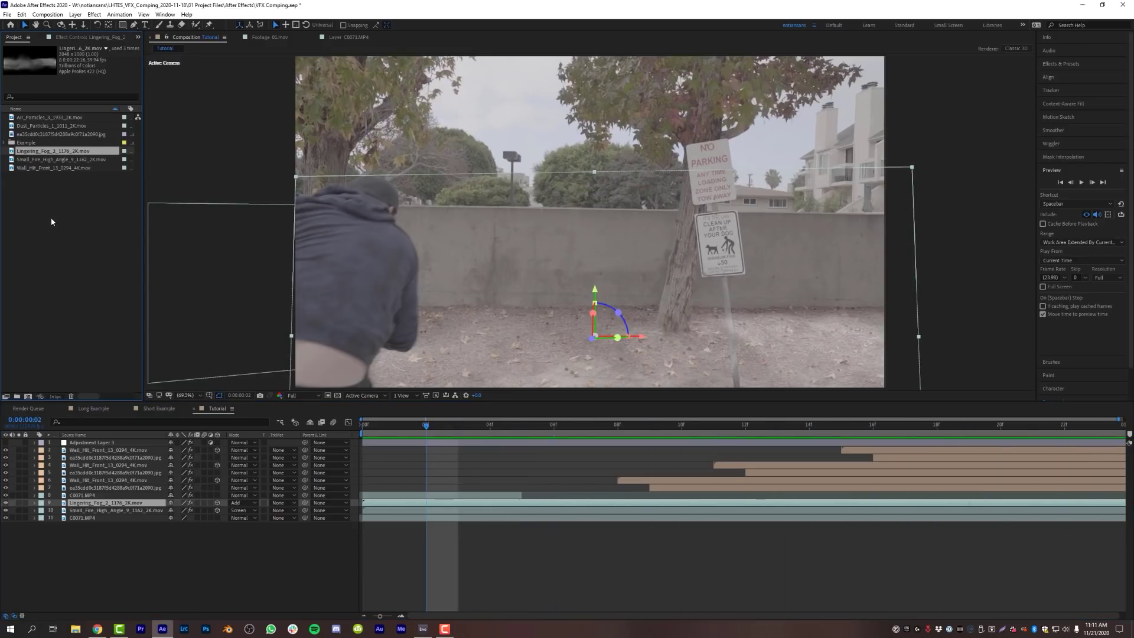
# Add Dust_Particles_1_1011_2K.mov to the composition directly beneath the adjustment layer.
pyautogui.click(51, 216)
pyautogui.click(38, 126)
pyautogui.moveTo(37, 130); pyautogui.dragTo(100, 444)
pyautogui.scroll(-2, 482, 234)
# Apply the Set Matte effect to the dust particles layer and use Luminance for the matte.
pyautogui.click(94, 14)
pyautogui.click(112, 34)
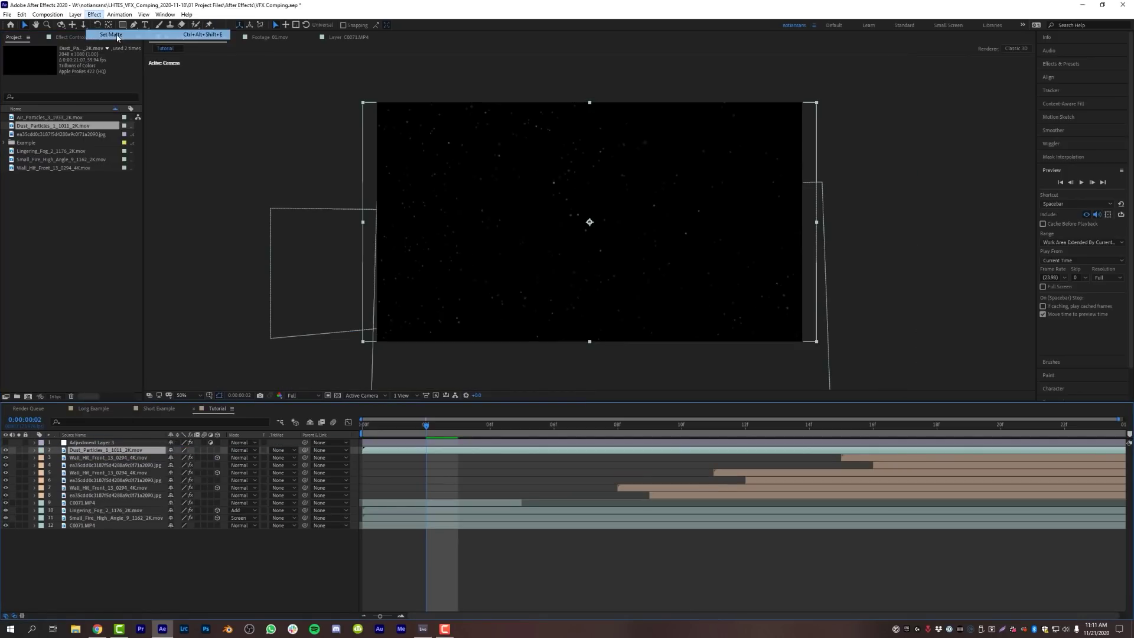
pyautogui.click(106, 71)
pyautogui.click(106, 119)
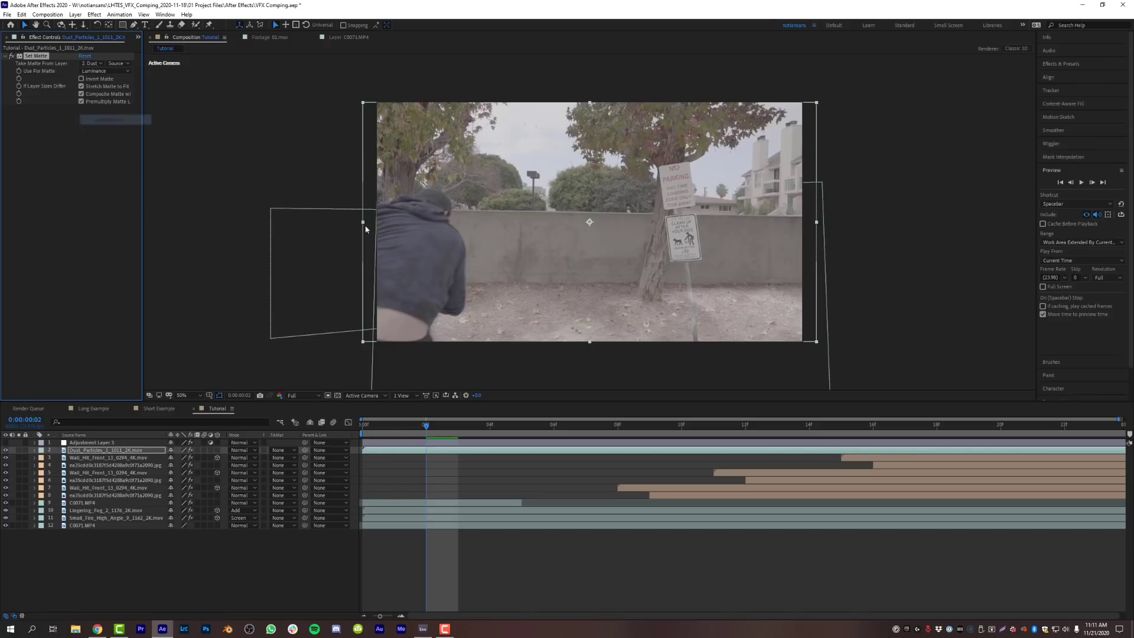
# Inspect the dust particles up close at 100% and preview them across the shot.
pyautogui.press('/')
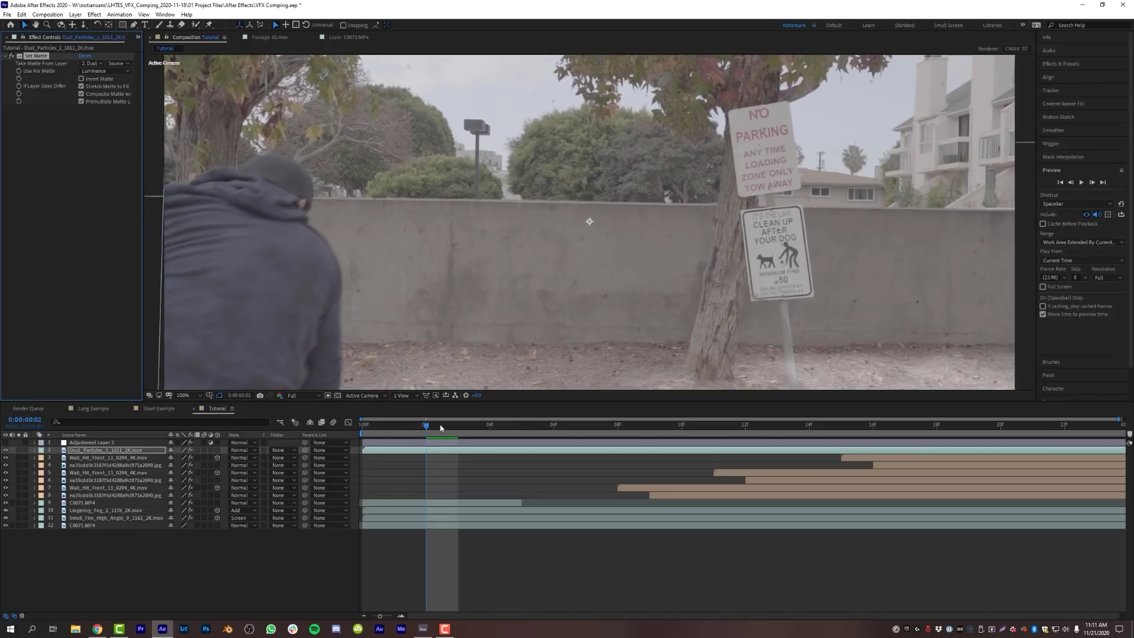
pyautogui.press('space')
pyautogui.press('space')
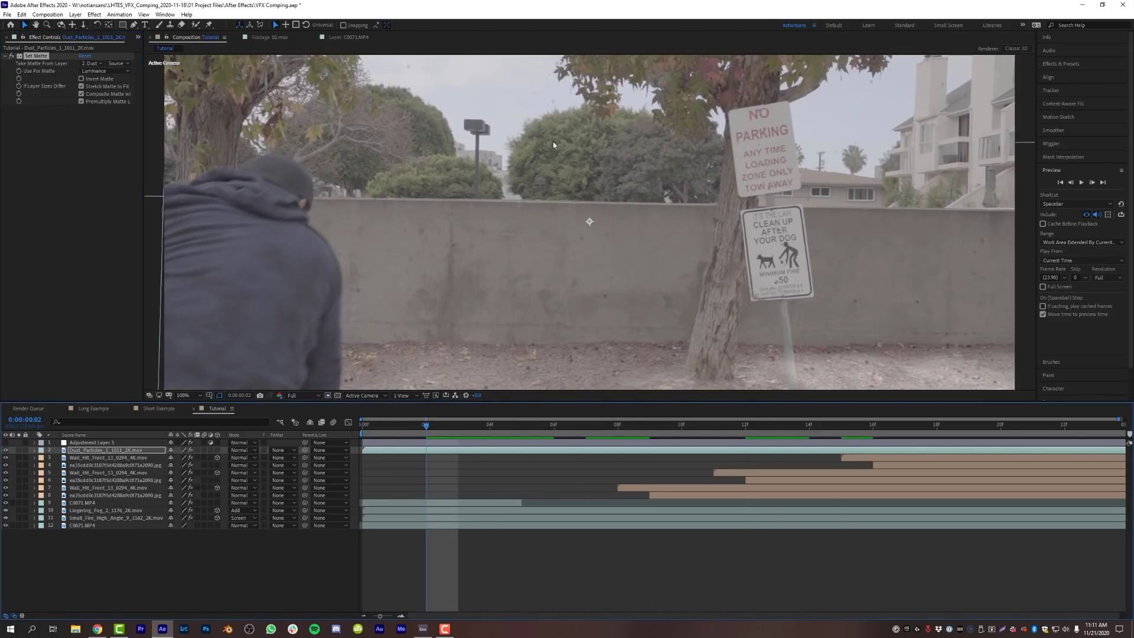
pyautogui.moveTo(447, 431); pyautogui.dragTo(778, 432)
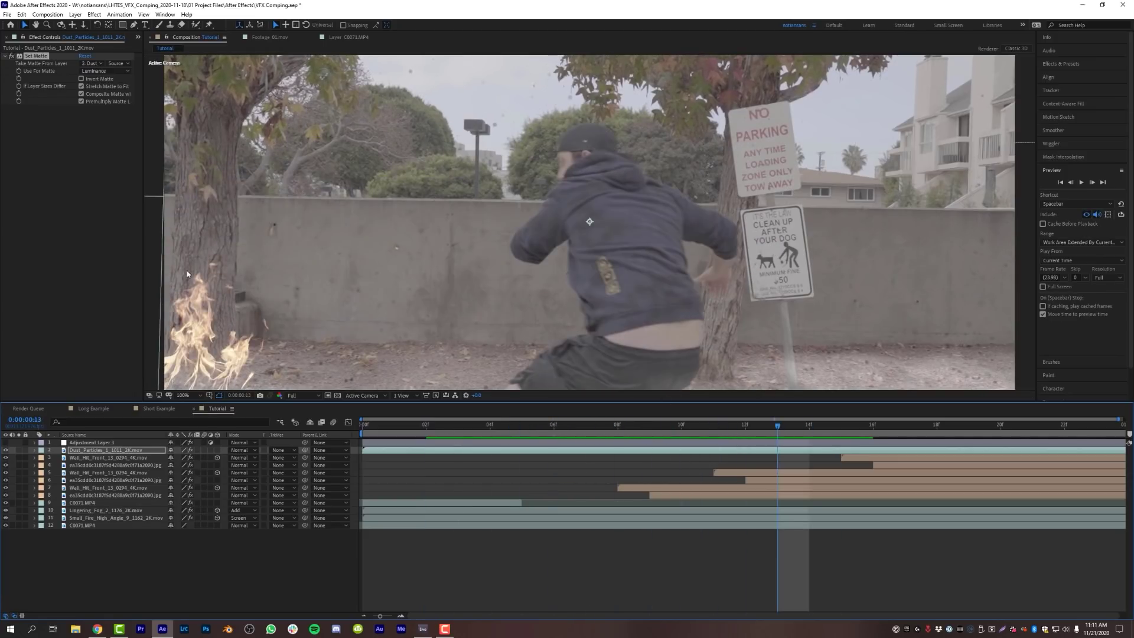
pyautogui.press(',')
pyautogui.press(',')
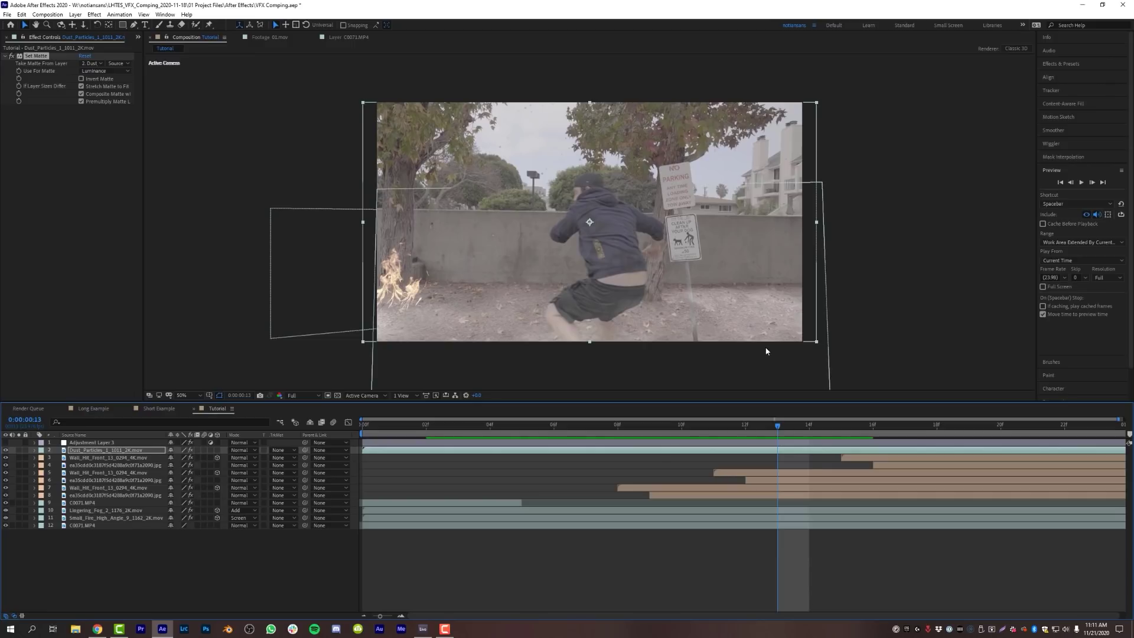
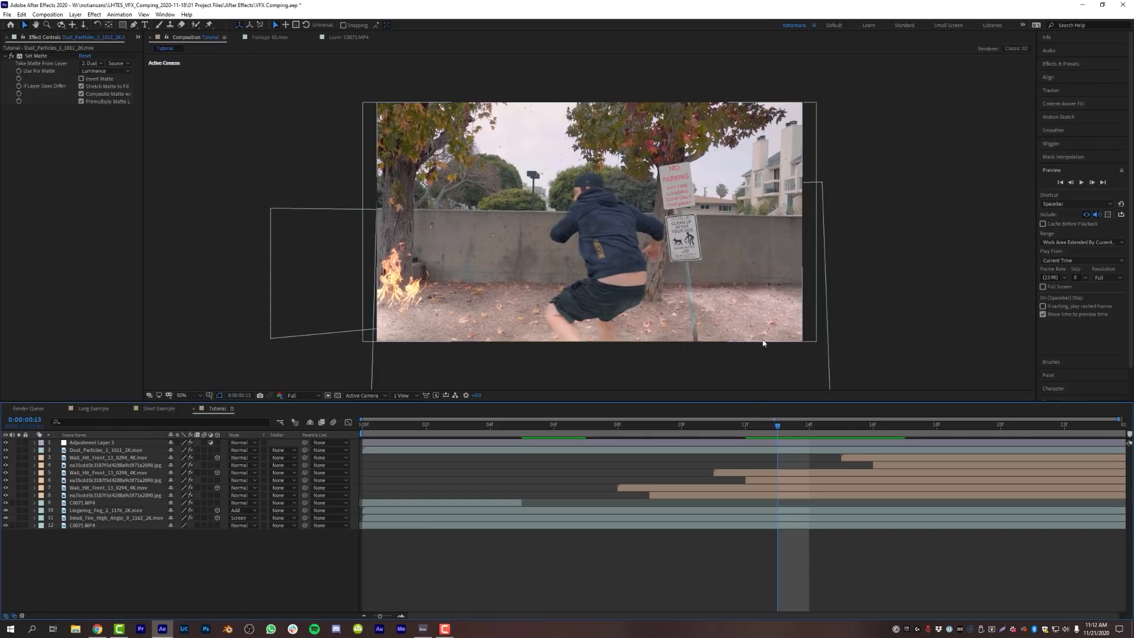
# Lower the opacity of the Lingering_Fog_2_1176_2K.mov layer and compare the shot with the fog hidden and shown.
pyautogui.click(726, 452)
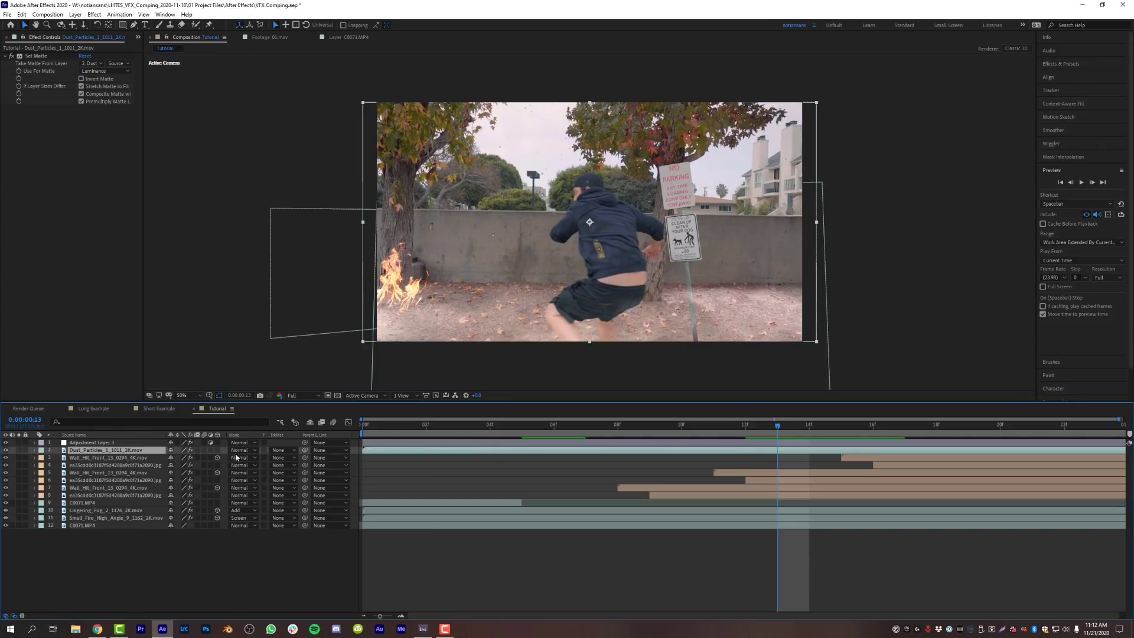
pyautogui.click(105, 510)
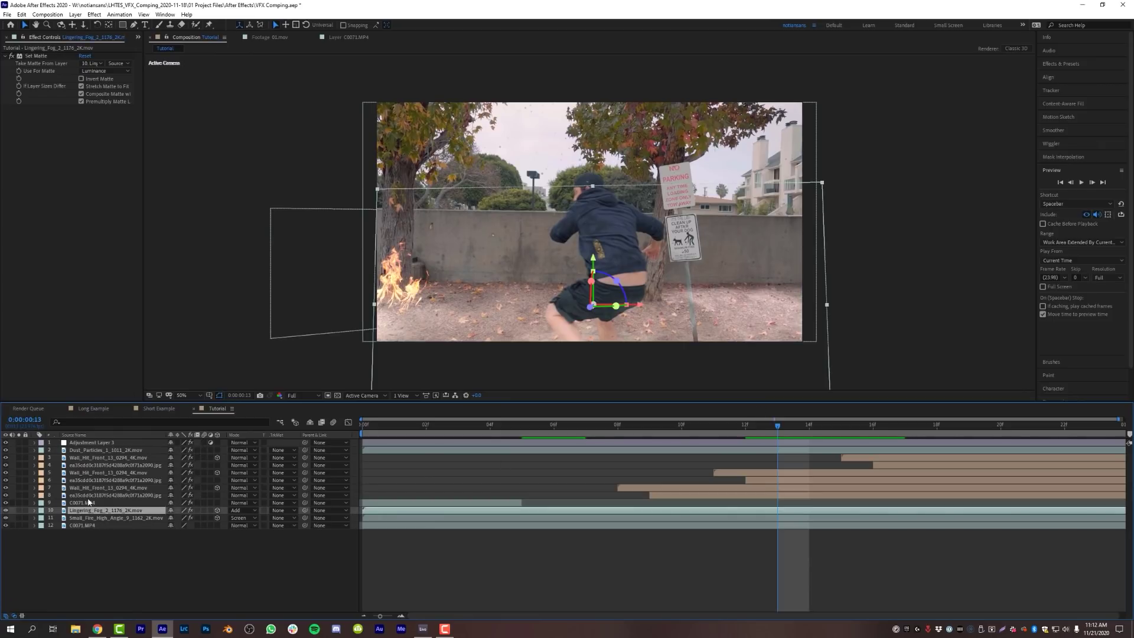
pyautogui.press('t')
pyautogui.moveTo(164, 517); pyautogui.dragTo(150, 516)
pyautogui.click(261, 561)
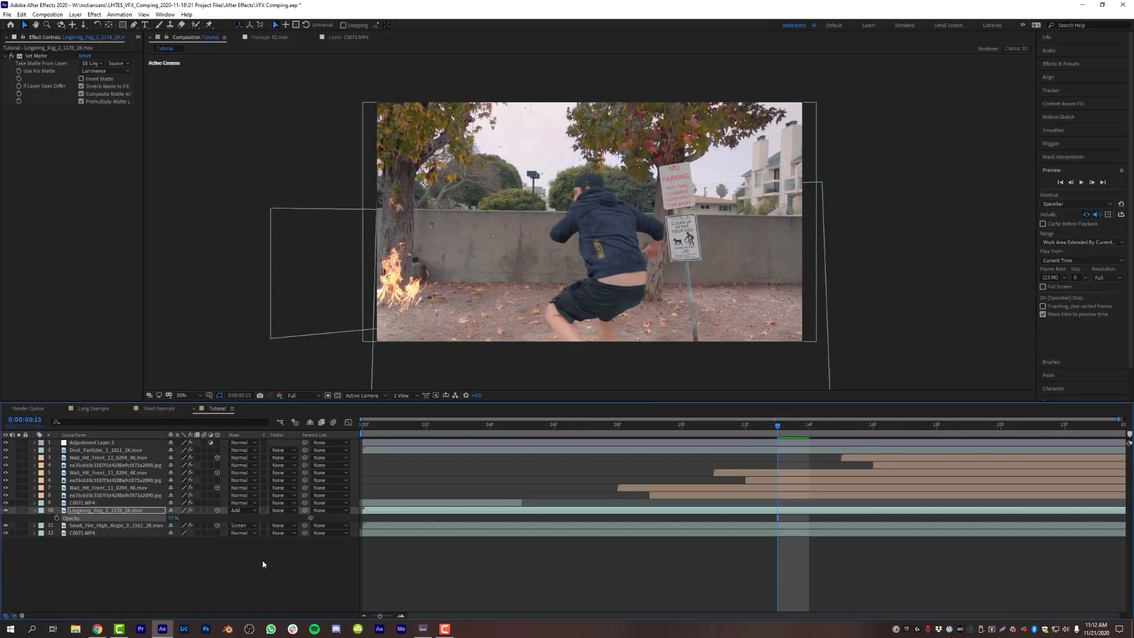
pyautogui.click(6, 511)
pyautogui.click(6, 512)
pyautogui.click(5, 511)
pyautogui.click(6, 512)
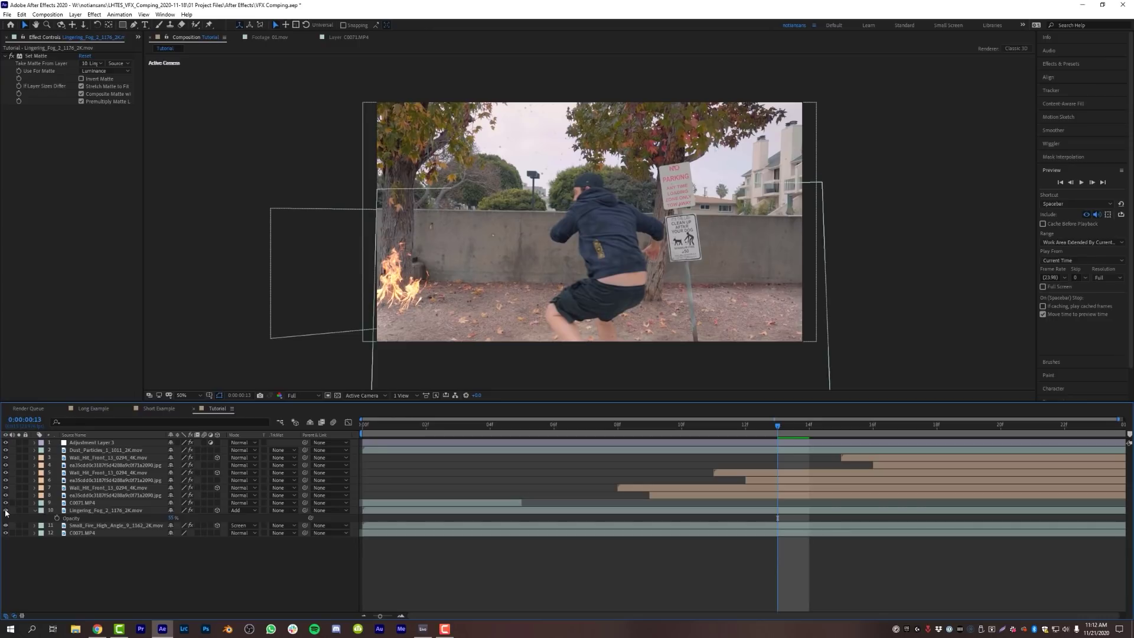
# Apply Lumetri Color to the earliest Wall_Hit_Front_13_0294_4K.mov layer and place it above Fast Box Blur.
pyautogui.click(672, 428)
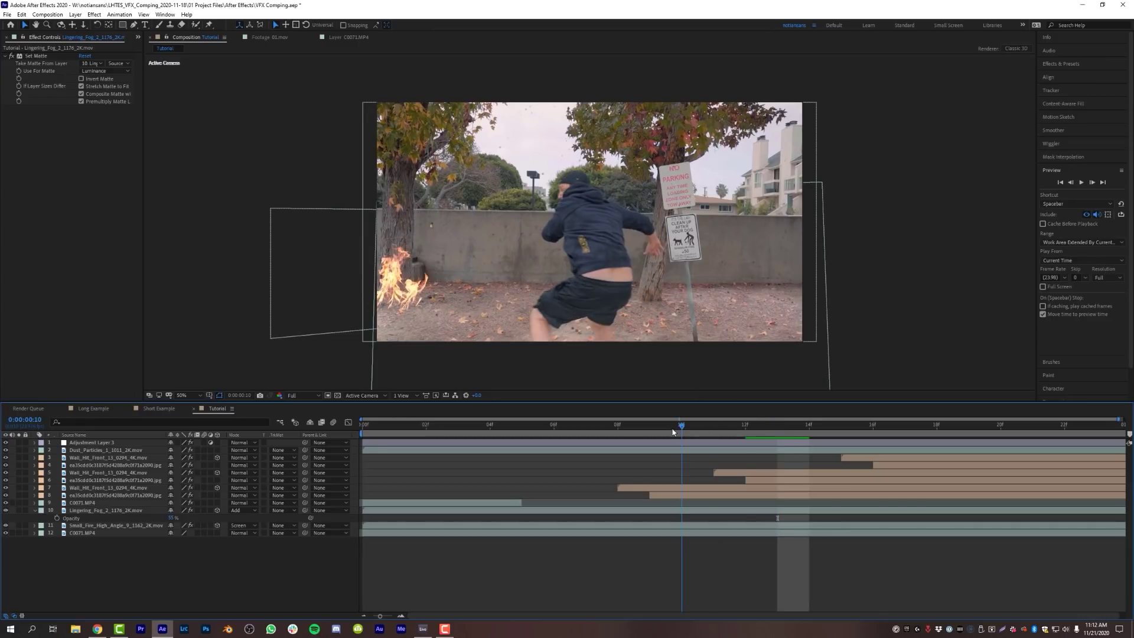
pyautogui.click(755, 430)
pyautogui.scroll(4, 441, 247)
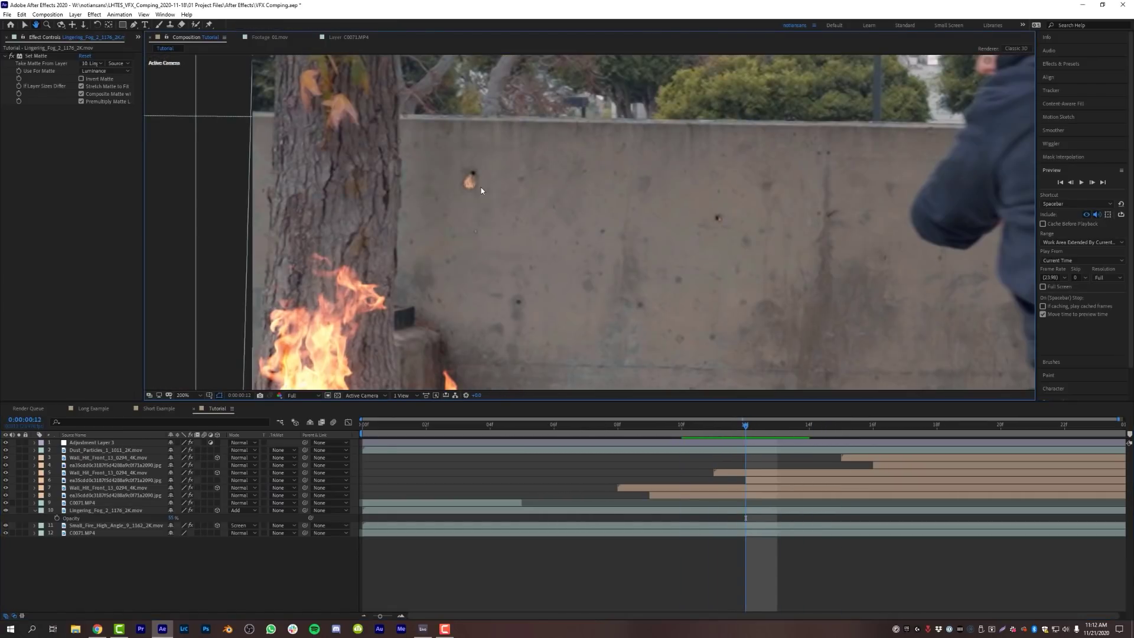
pyautogui.scroll(2, 477, 189)
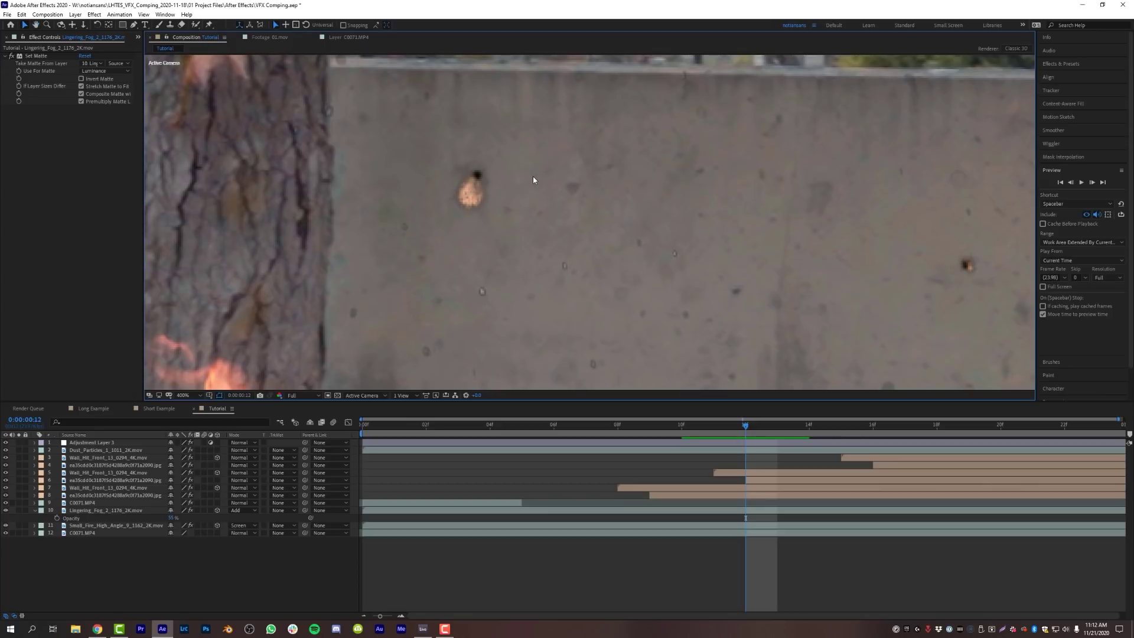
pyautogui.click(724, 486)
pyautogui.hotkey('ctrl', 'space')
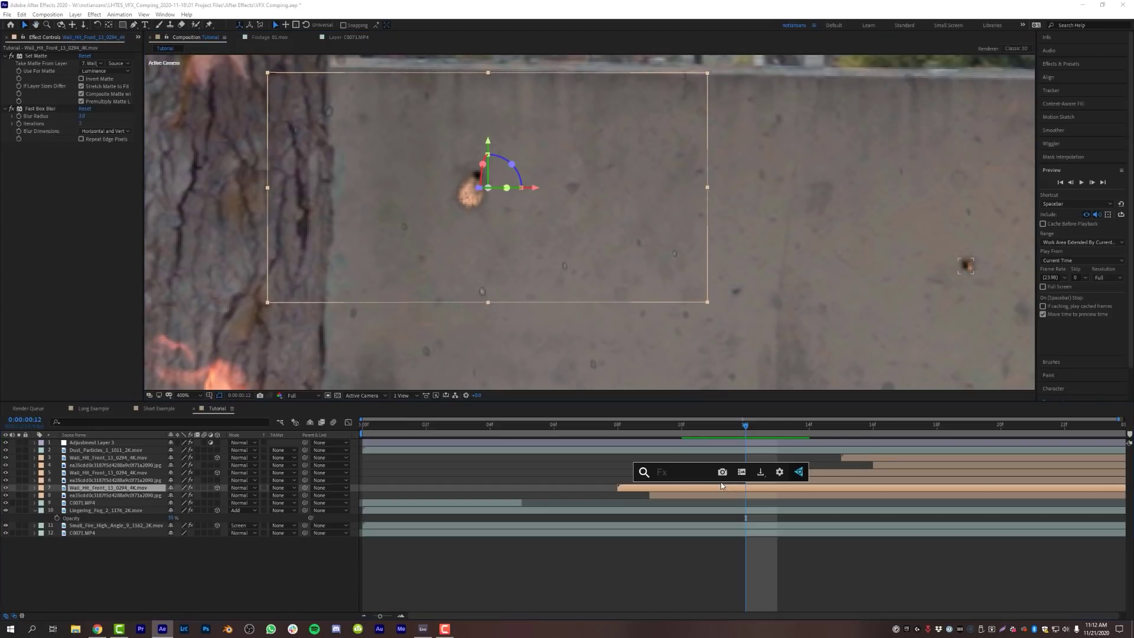
pyautogui.write('um')
pyautogui.click(692, 509)
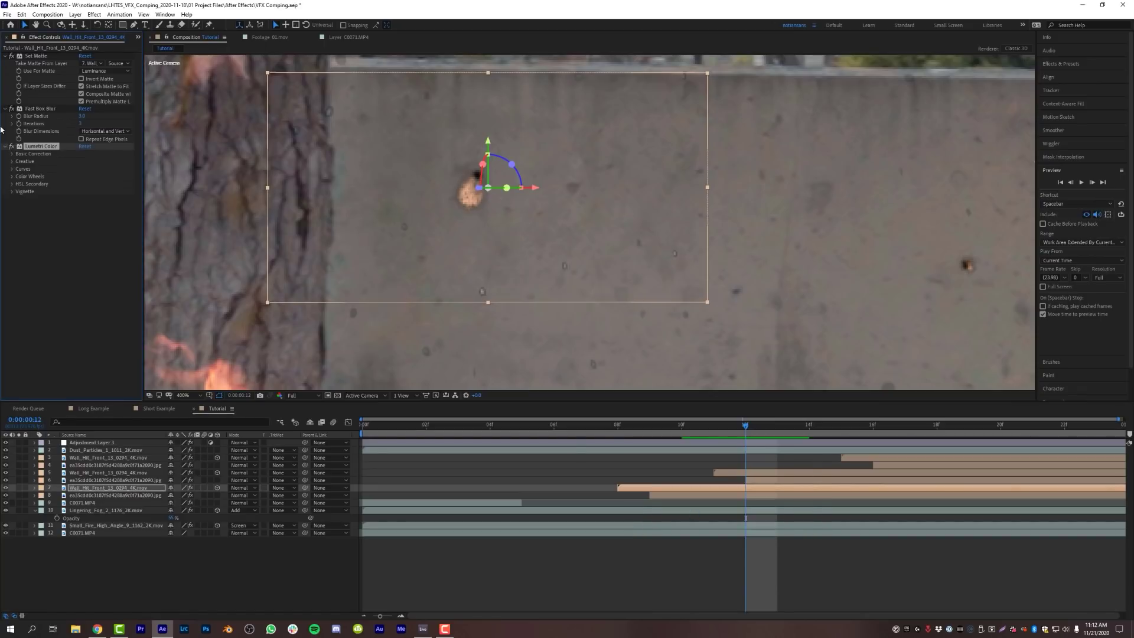
pyautogui.moveTo(35, 144); pyautogui.dragTo(37, 110)
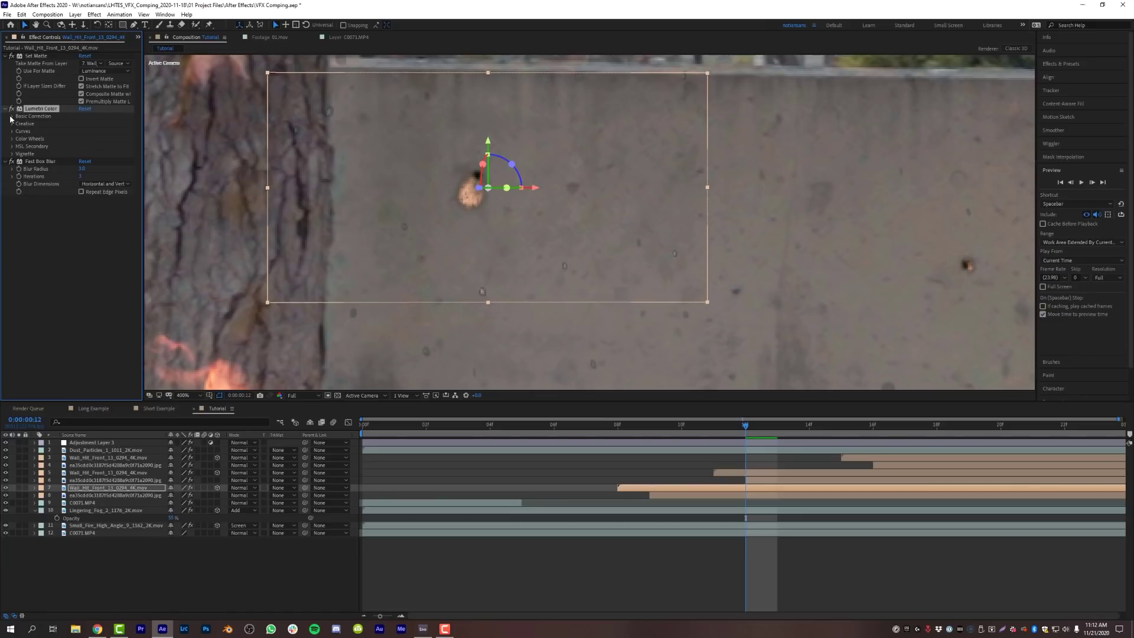
# Tone down the first wall hit with lower saturation and highlights and raised shadows, and set its layer opacity to 80%.
pyautogui.click(11, 116)
pyautogui.moveTo(69, 236); pyautogui.dragTo(62, 236)
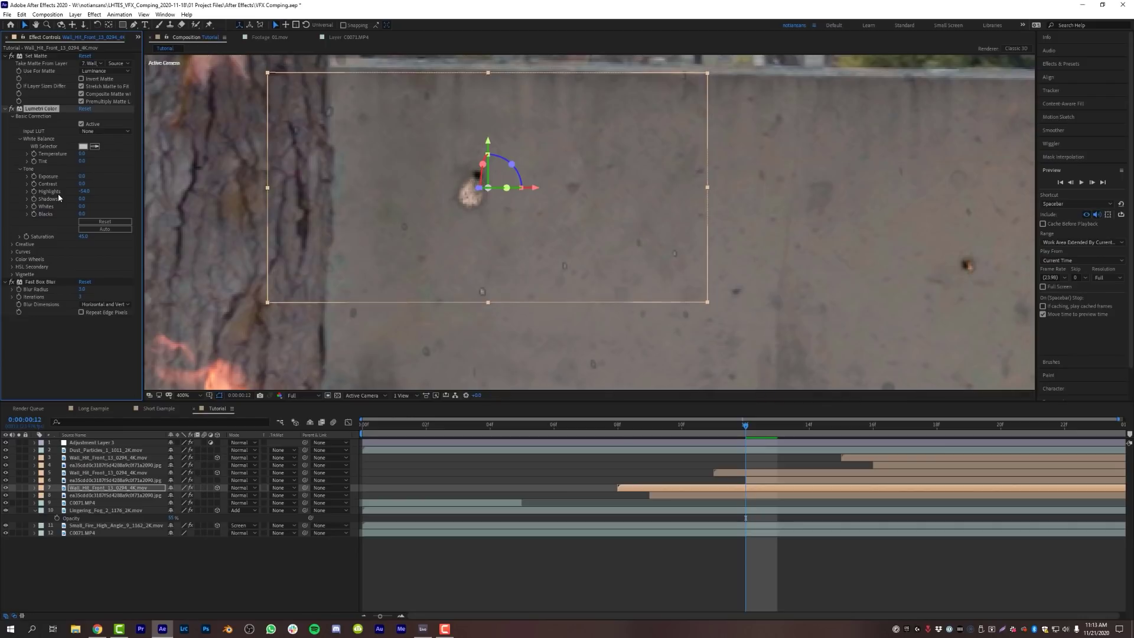
pyautogui.moveTo(96, 198); pyautogui.dragTo(97, 198)
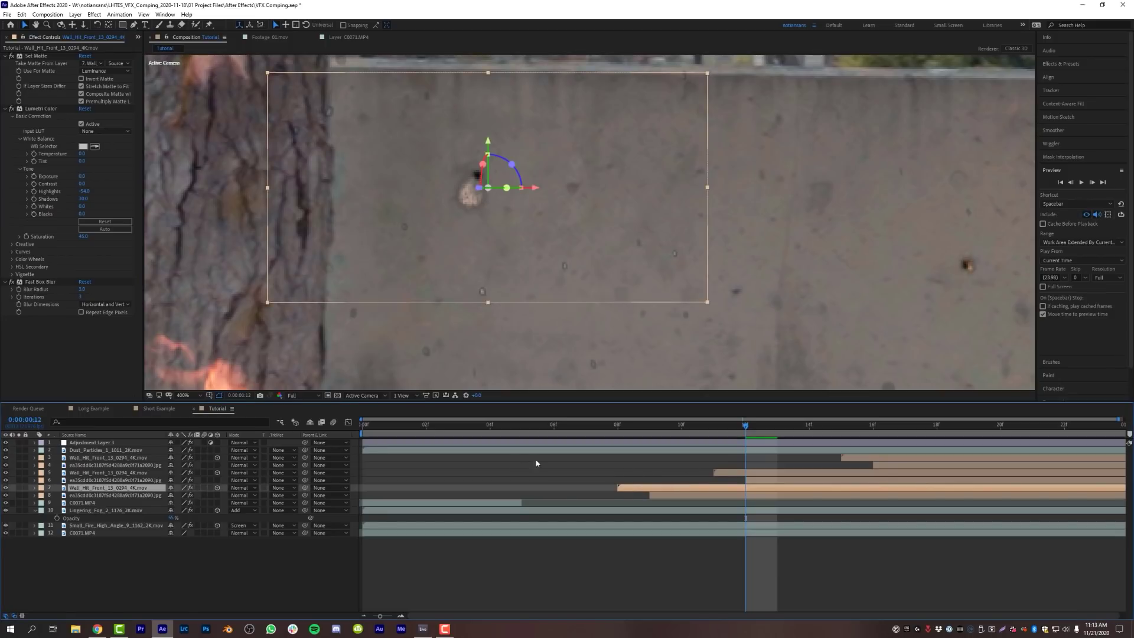
pyautogui.press('t')
pyautogui.moveTo(171, 496); pyautogui.dragTo(164, 496)
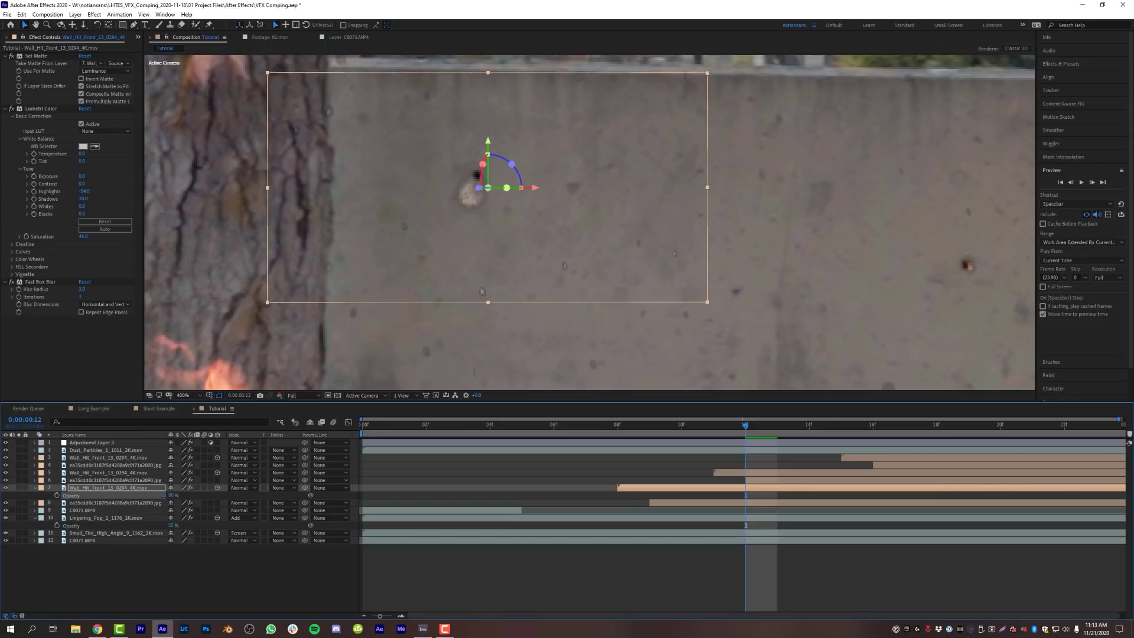
# Copy the Lumetri Color effect from the first wall-hit layer to the other two, placing it above Fast Box Blur.
pyautogui.click(688, 489)
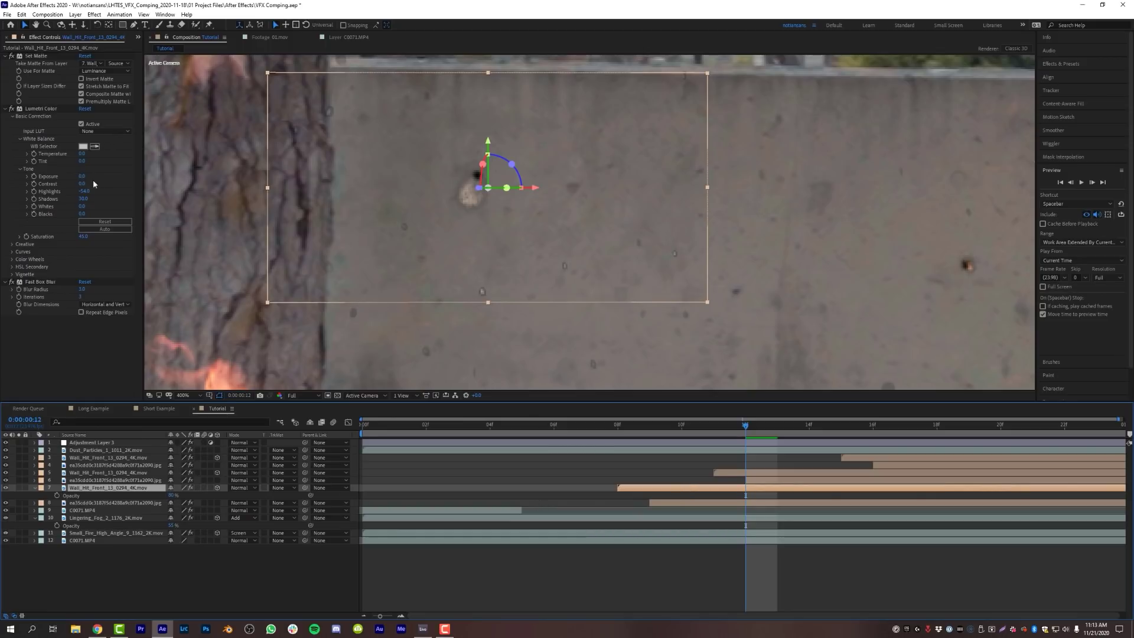
pyautogui.click(39, 110)
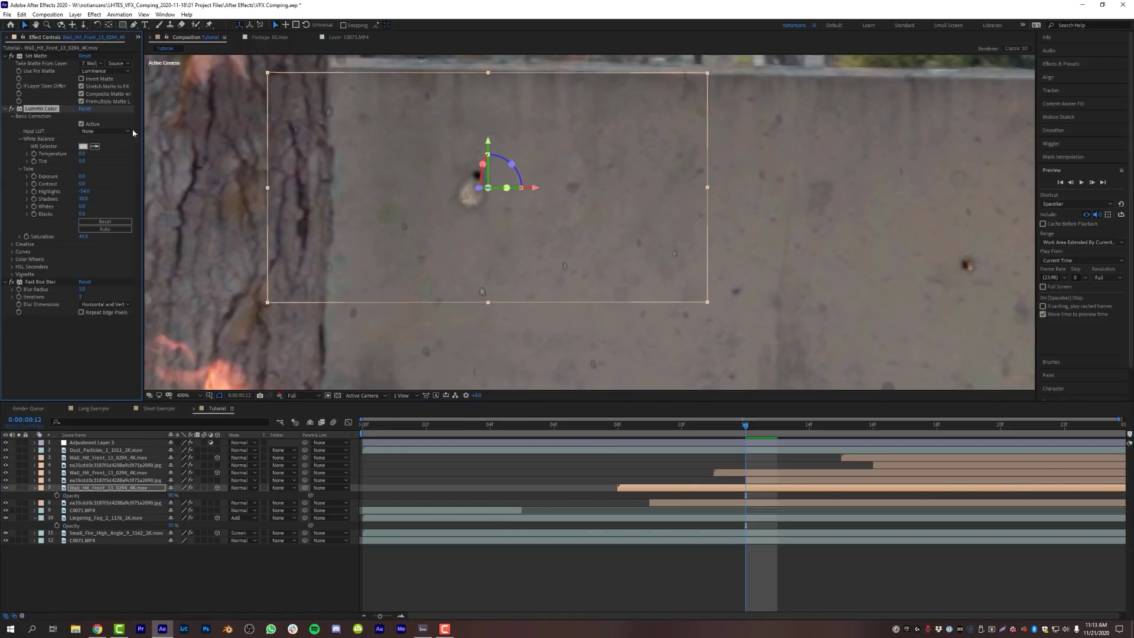
pyautogui.click(791, 207)
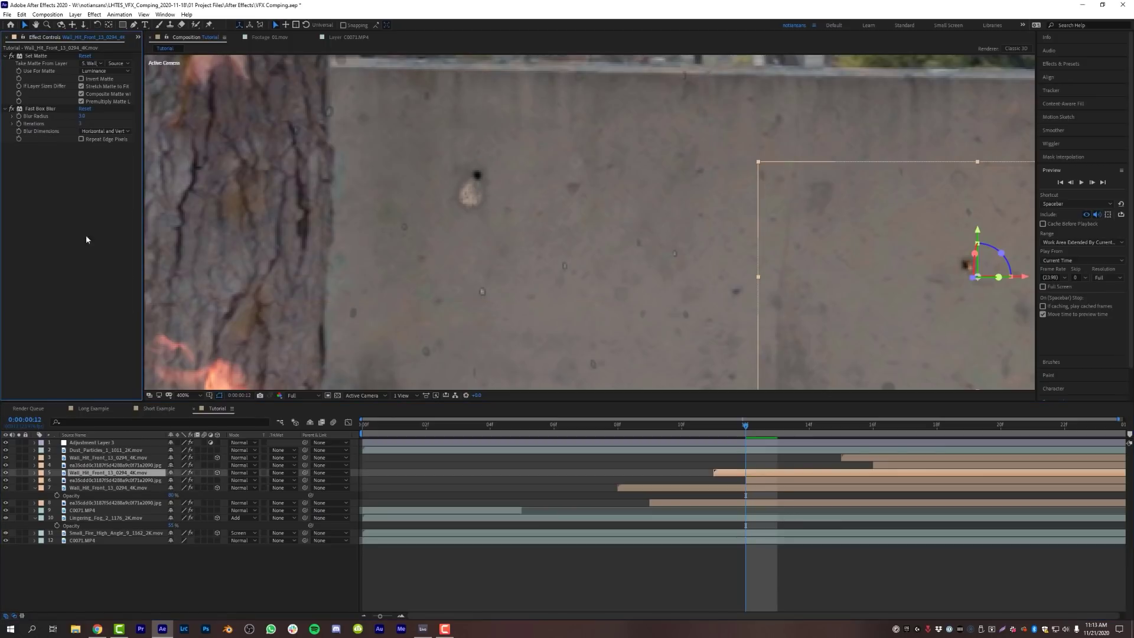
pyautogui.click(46, 146)
pyautogui.moveTo(44, 142); pyautogui.dragTo(39, 110)
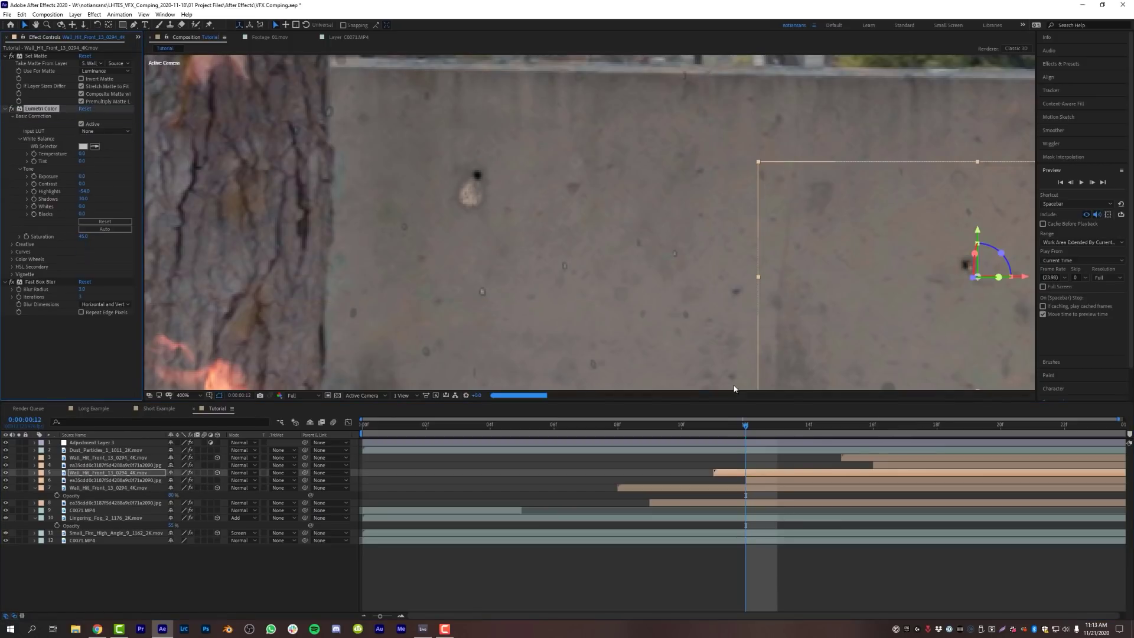
pyautogui.click(872, 457)
# Set the opacity of the second and third Wall_Hit_Front_13_0294_4K.mov layers to 80%.
pyautogui.click(760, 473)
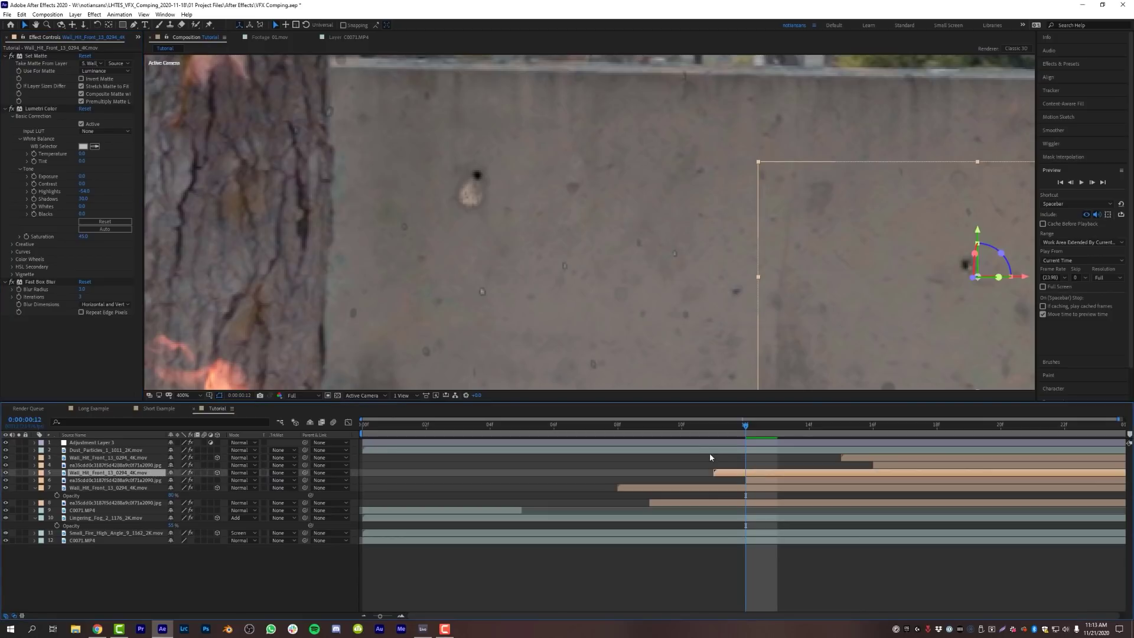
pyautogui.press('t')
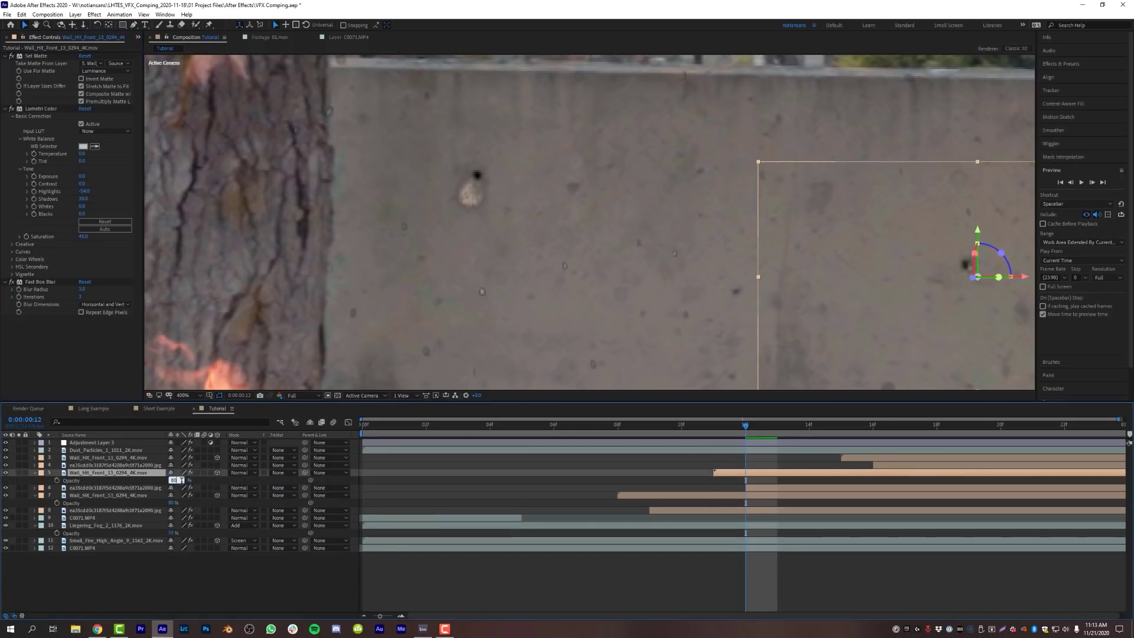
pyautogui.press('Return')
pyautogui.click(877, 456)
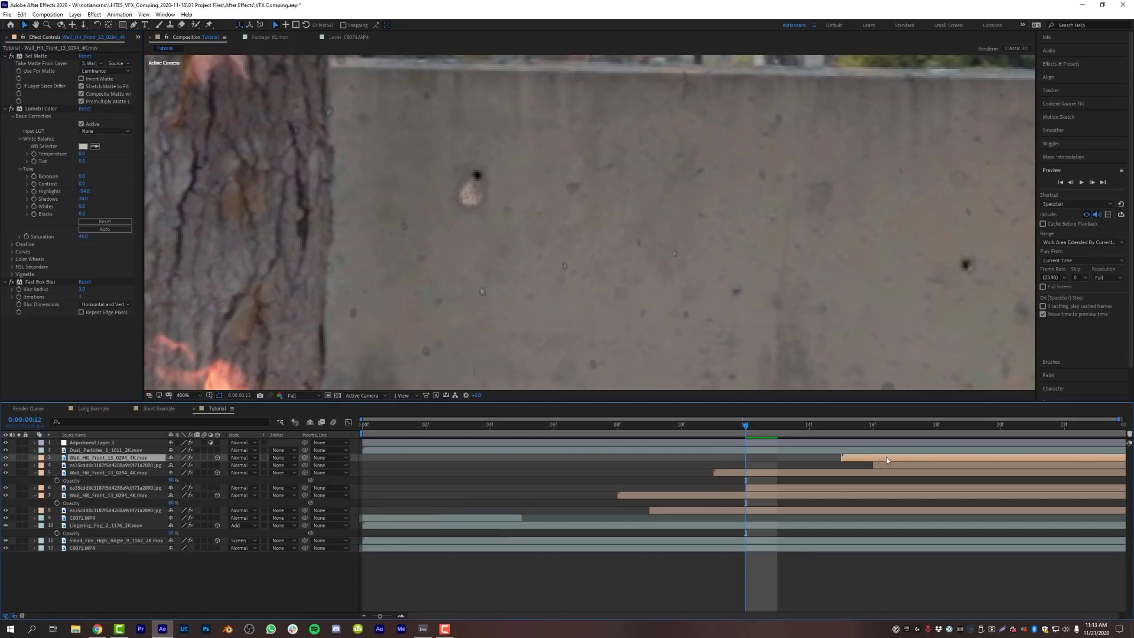
pyautogui.press('t')
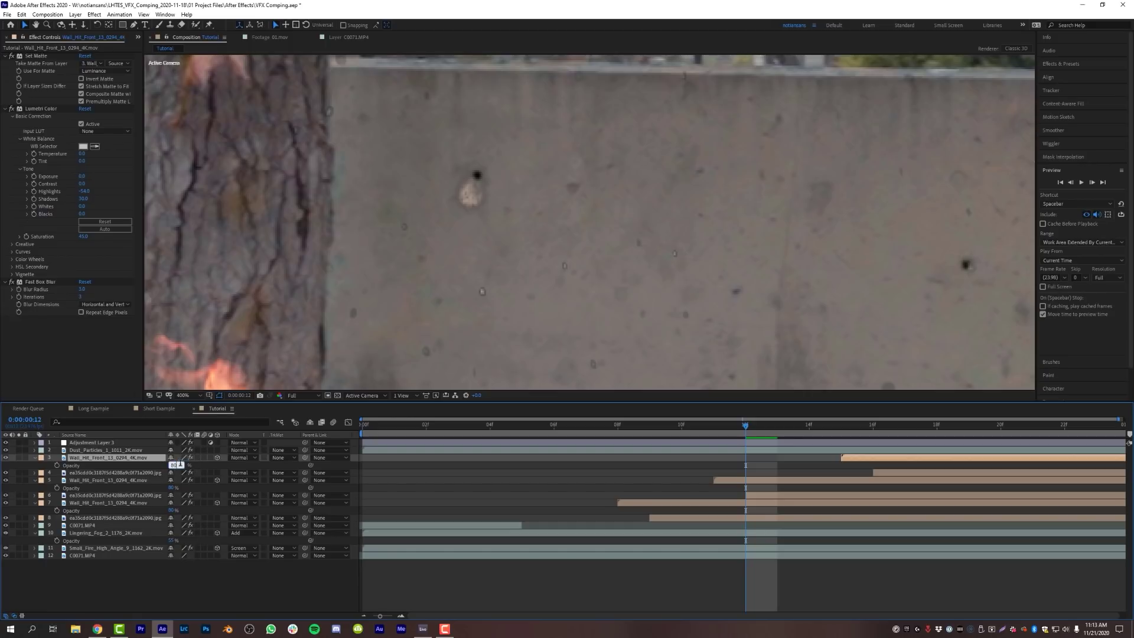
pyautogui.click(180, 465)
pyautogui.write('80')
pyautogui.press('Return')
# Fit the whole frame in the viewer and scrub back to frame 8 to review the wall hits.
pyautogui.click(187, 395)
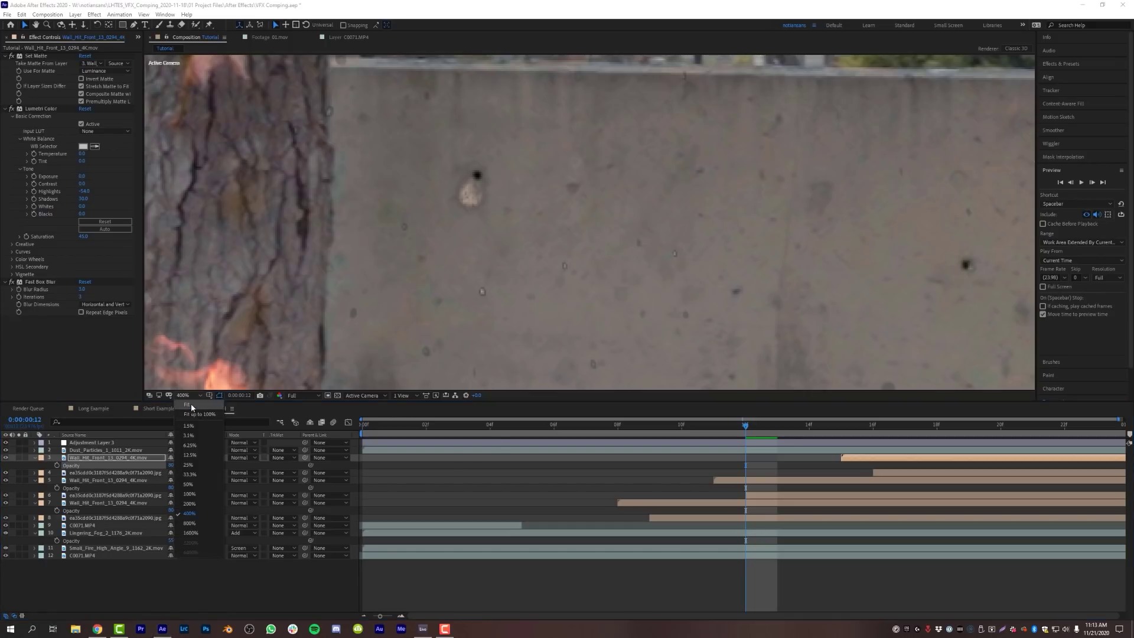
pyautogui.click(191, 406)
pyautogui.click(587, 593)
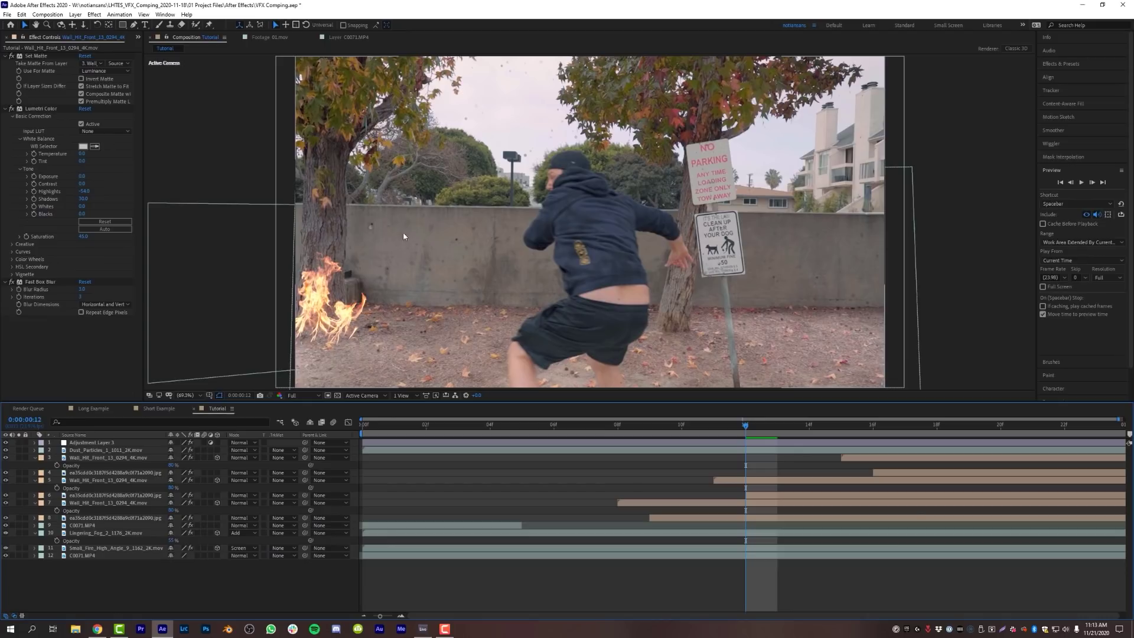
pyautogui.moveTo(745, 425); pyautogui.dragTo(622, 435)
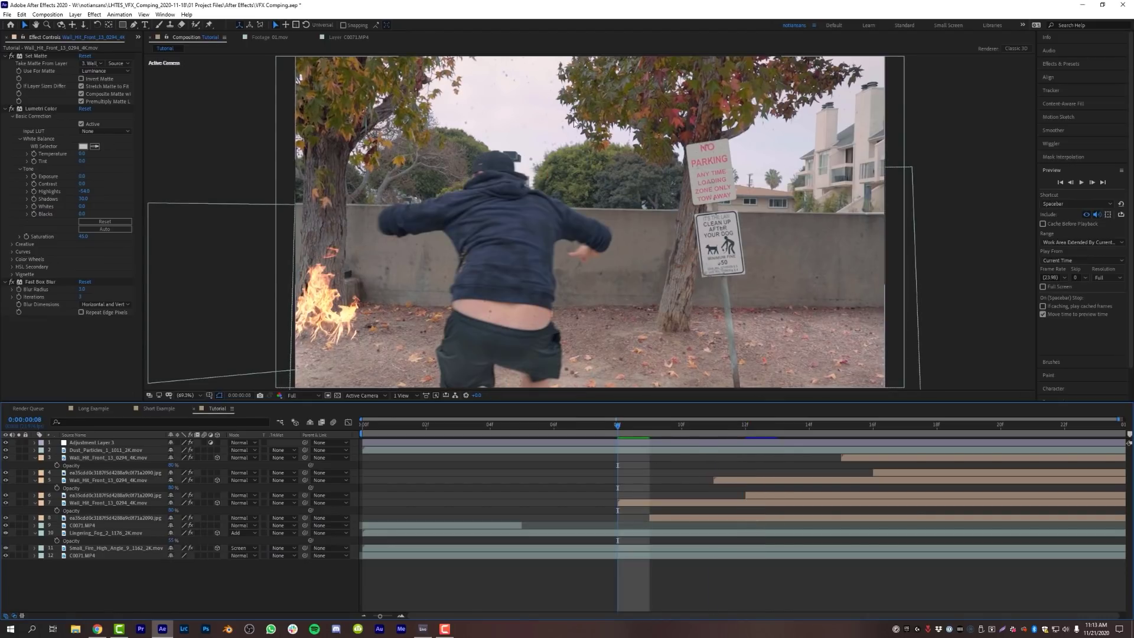
# Apply Fast Box Blur to the Dust_Particles_1_1011_2K.mov layer with a small blur radius.
pyautogui.click(595, 451)
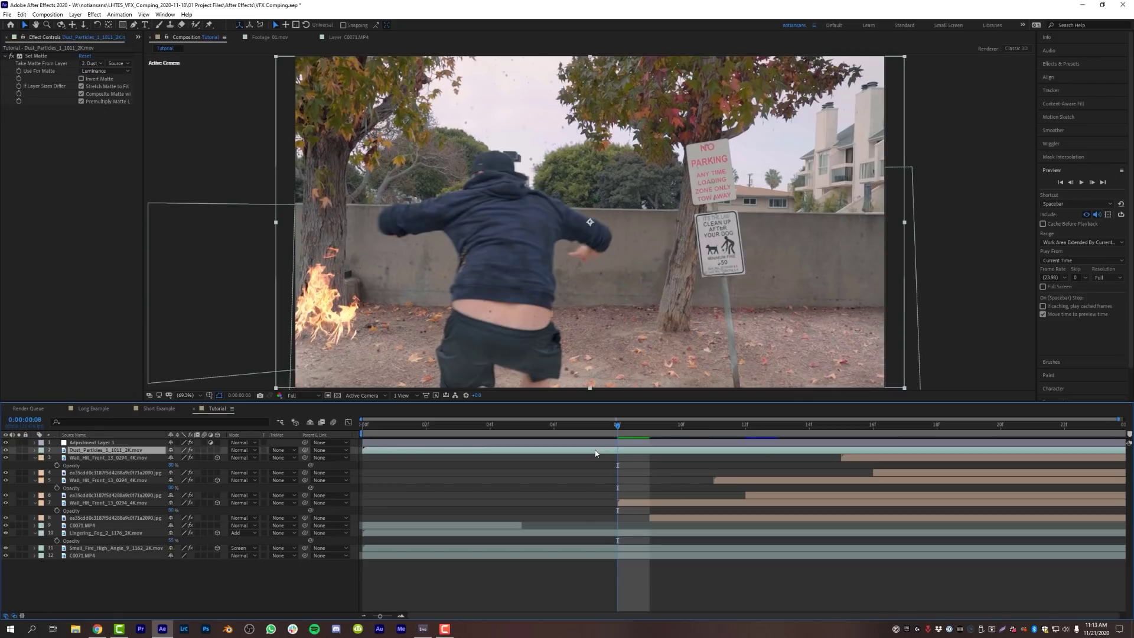
pyautogui.hotkey('ctrl', 'space')
pyautogui.write('fas')
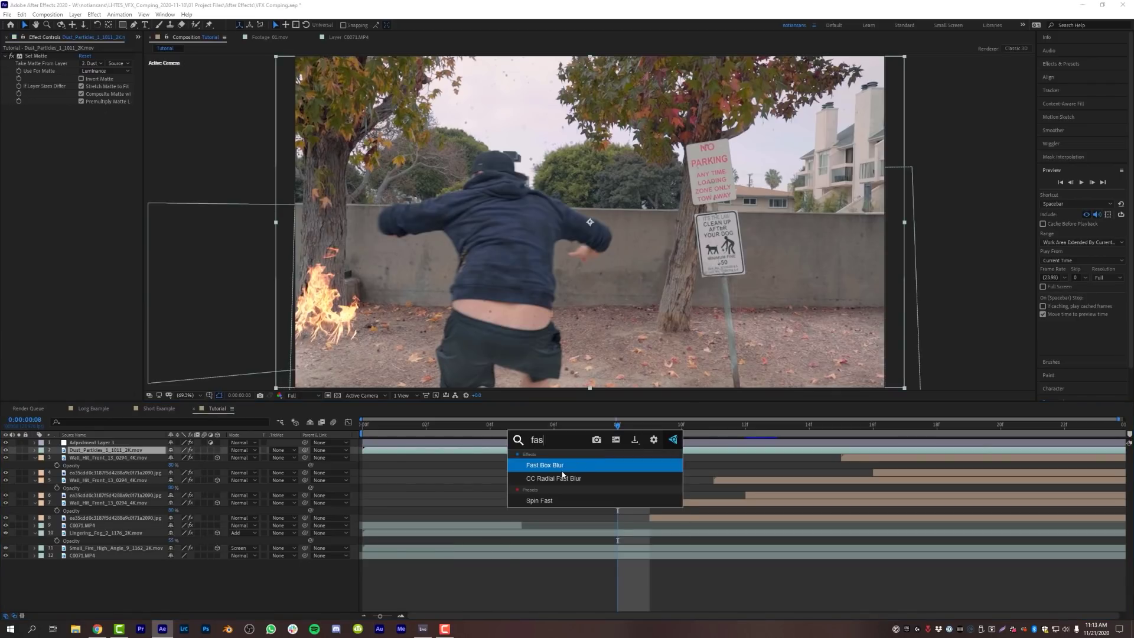
pyautogui.press('Return')
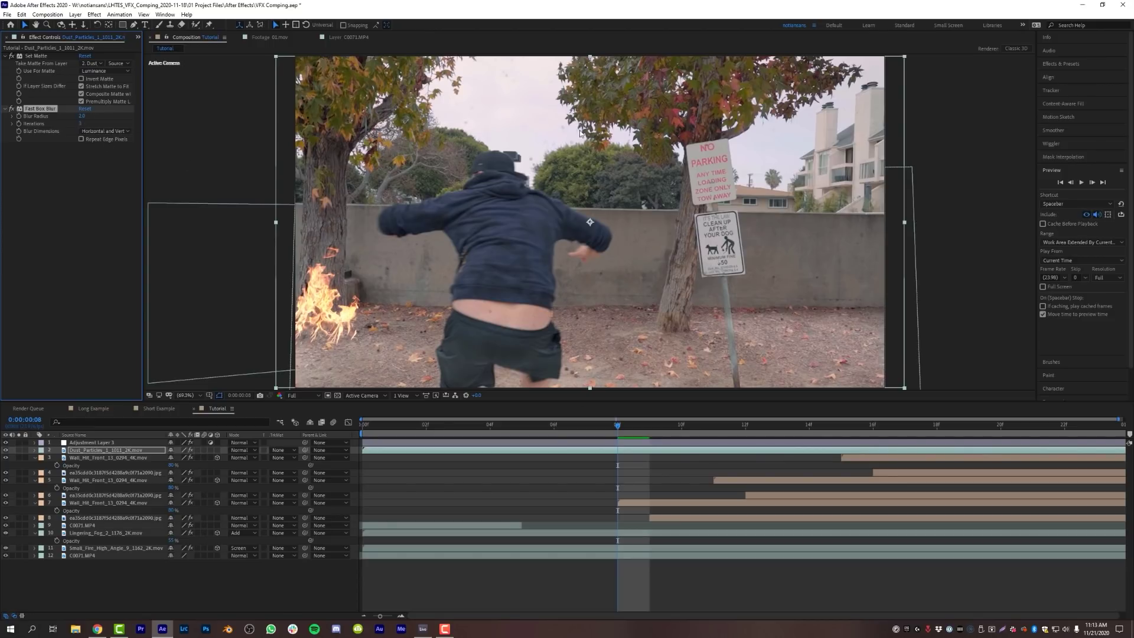
pyautogui.click(549, 577)
# Play the composite from the first frame to check the softened dust and toned-down wall hits.
pyautogui.moveTo(389, 424); pyautogui.dragTo(258, 447)
pyautogui.press('space')
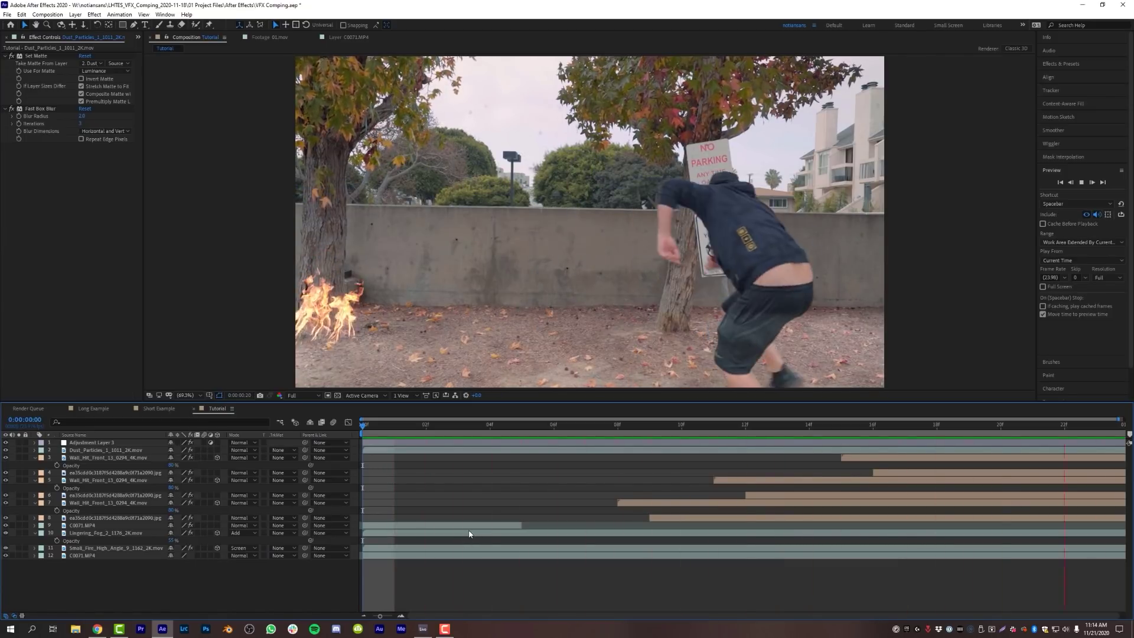
pyautogui.press('space')
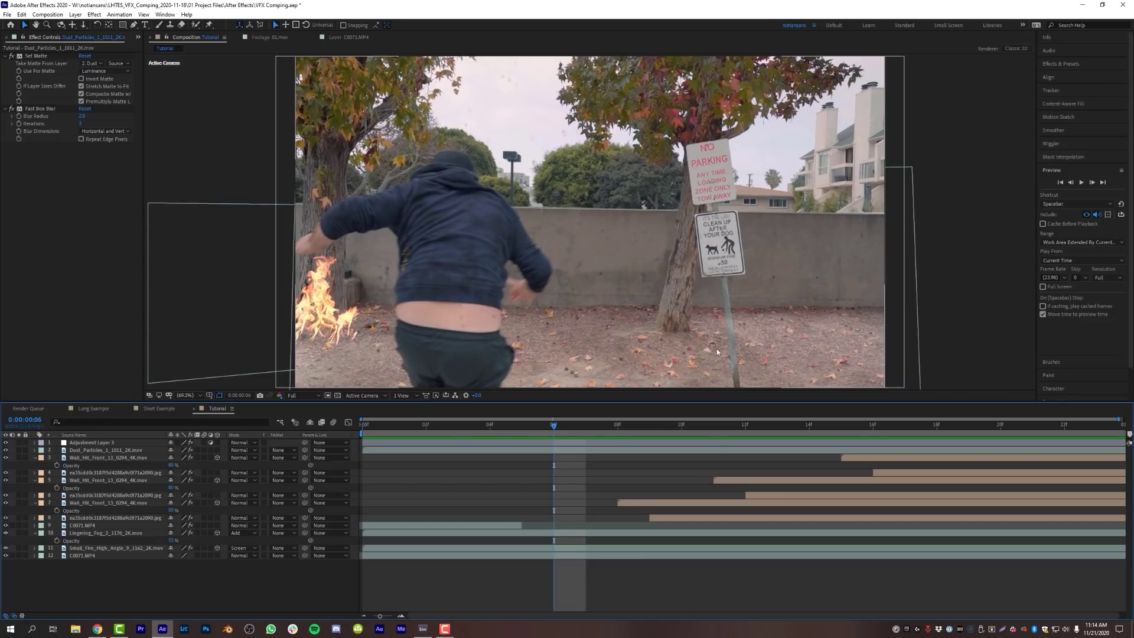
pyautogui.moveTo(434, 426); pyautogui.dragTo(395, 426)
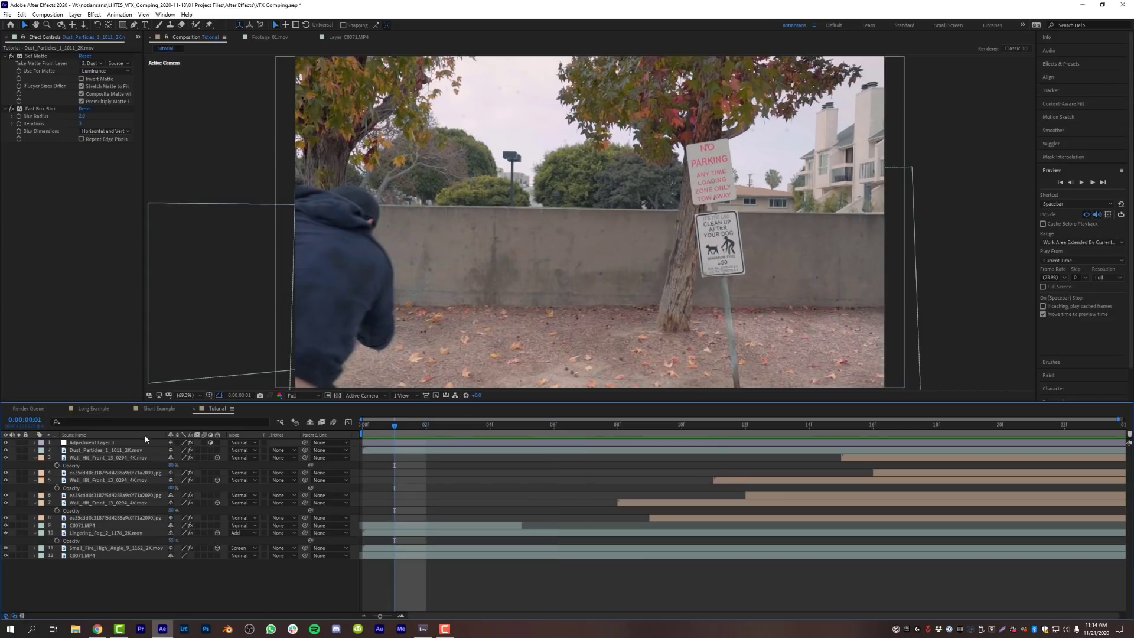
# Add a new adjustment layer above all other layers in the composition.
pyautogui.click(76, 14)
pyautogui.moveTo(87, 27)
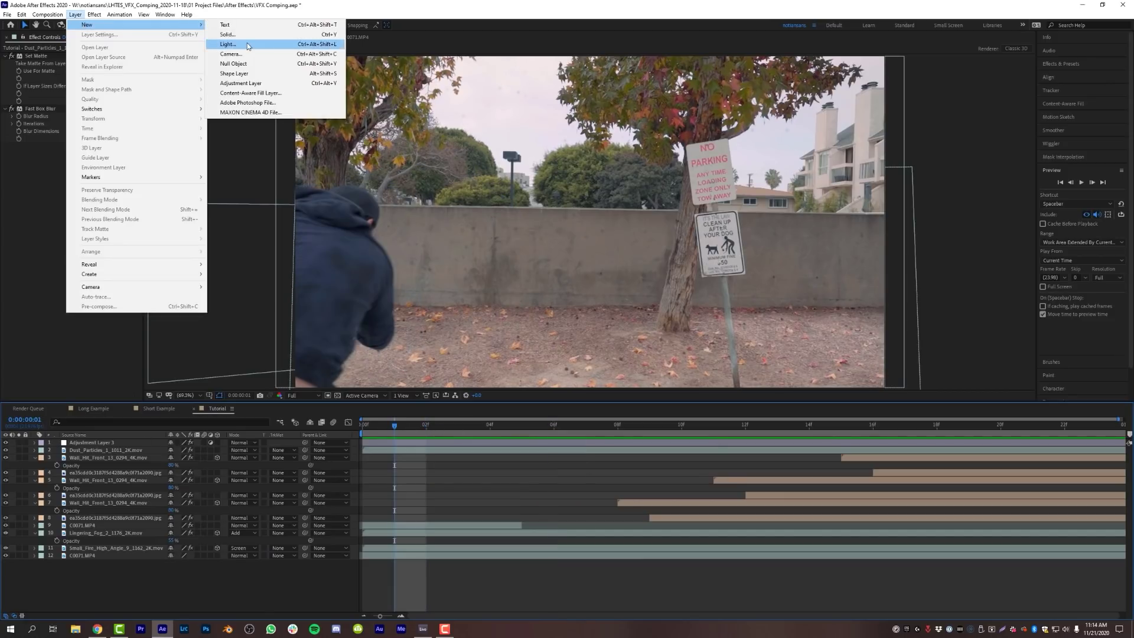
pyautogui.click(240, 83)
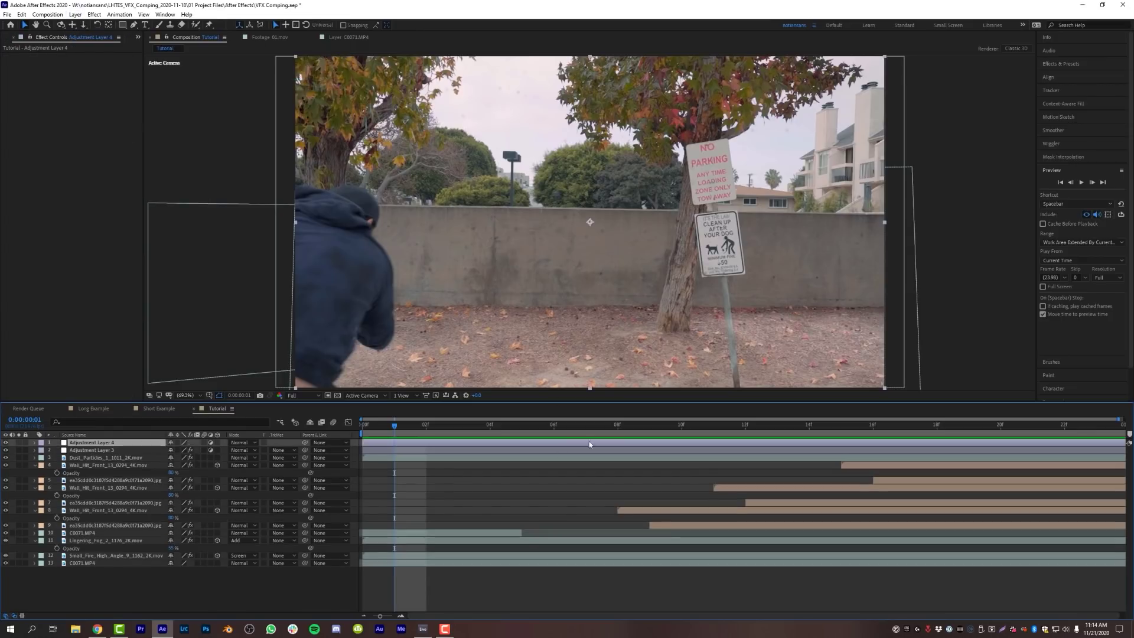
# Apply the uni.Camera Shake effect to the new adjustment layer and reduce its master amount.
pyautogui.hotkey('ctrl', 'space')
pyautogui.write('camer')
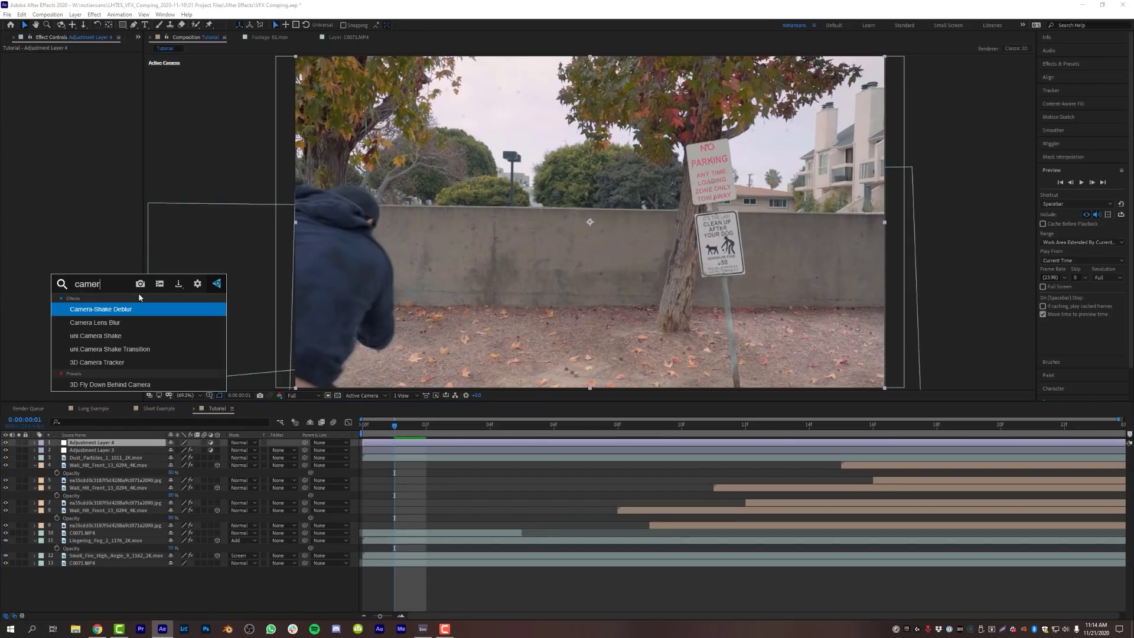
pyautogui.click(96, 339)
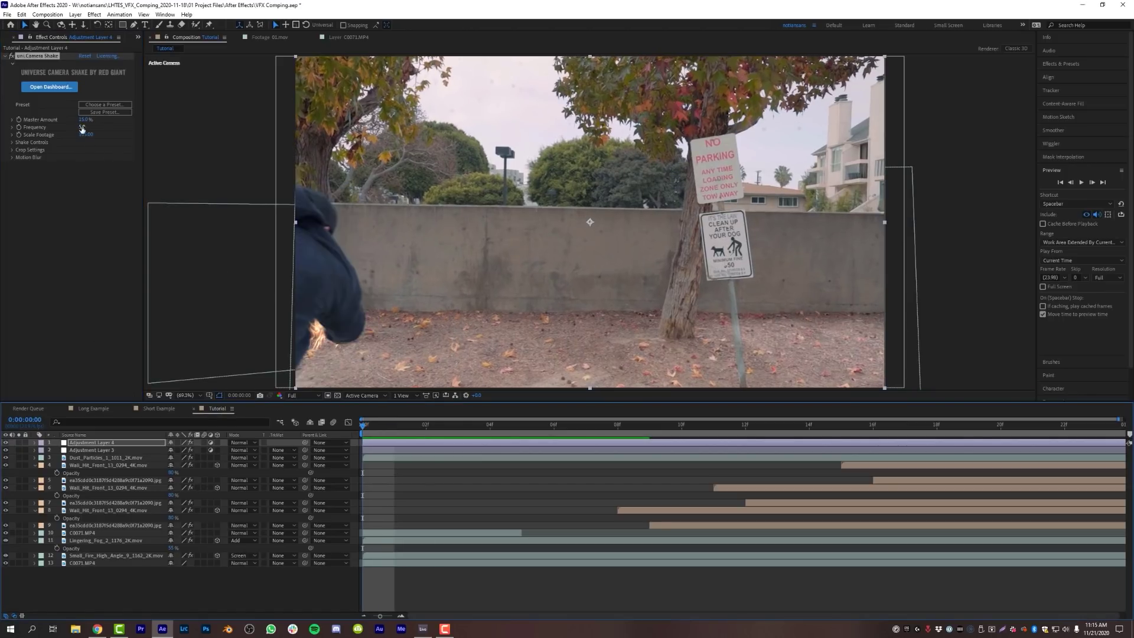
pyautogui.click(83, 128)
pyautogui.press('Return')
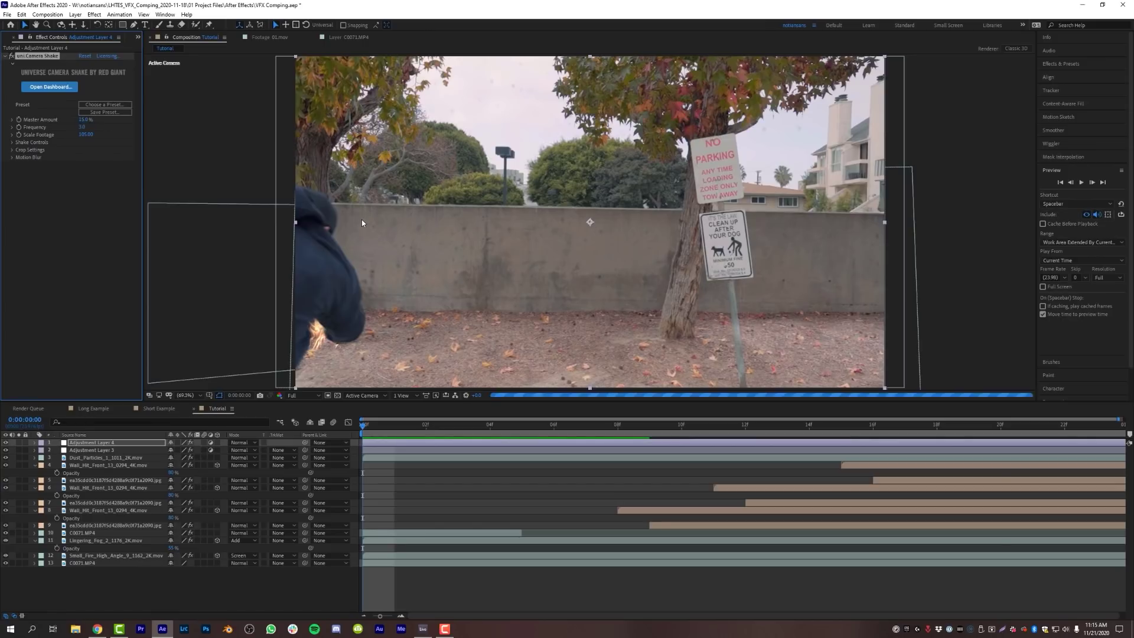
# Play the composite from the first frame to check the reduced camera shake.
pyautogui.press('space')
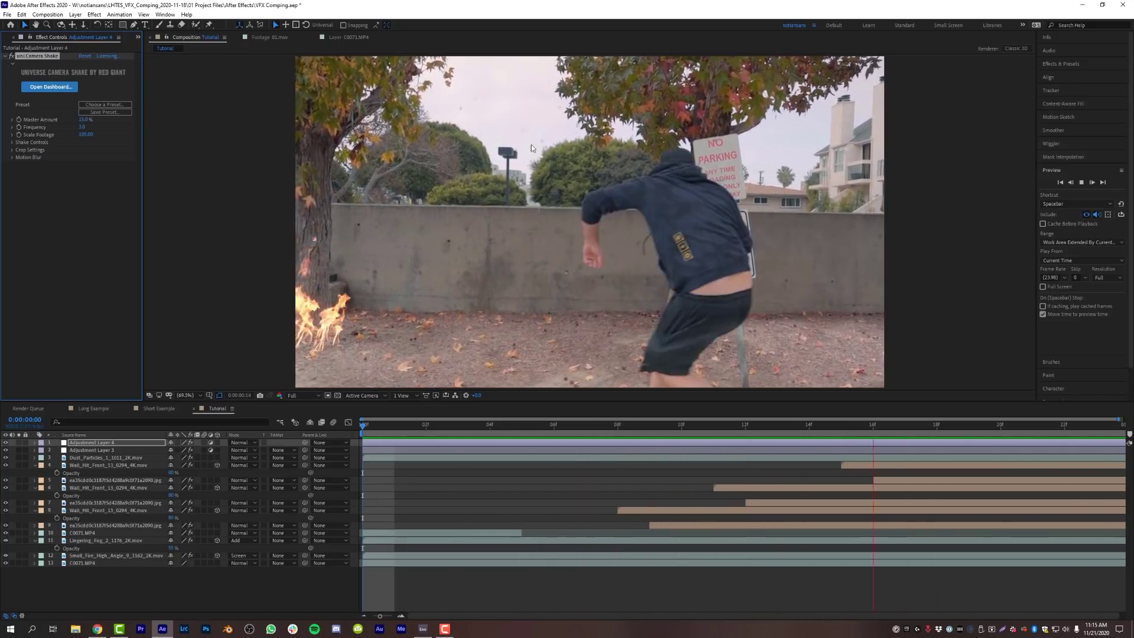
pyautogui.press('space')
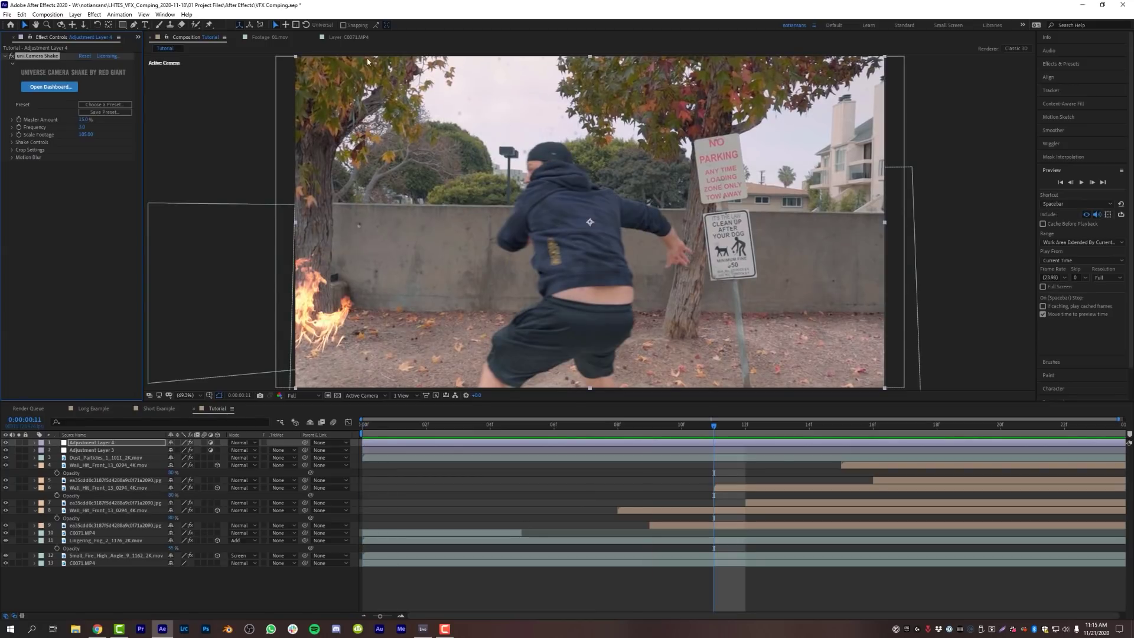
# Add another adjustment layer above all other layers and apply the Magic Bullet Looks effect to it.
pyautogui.click(100, 443)
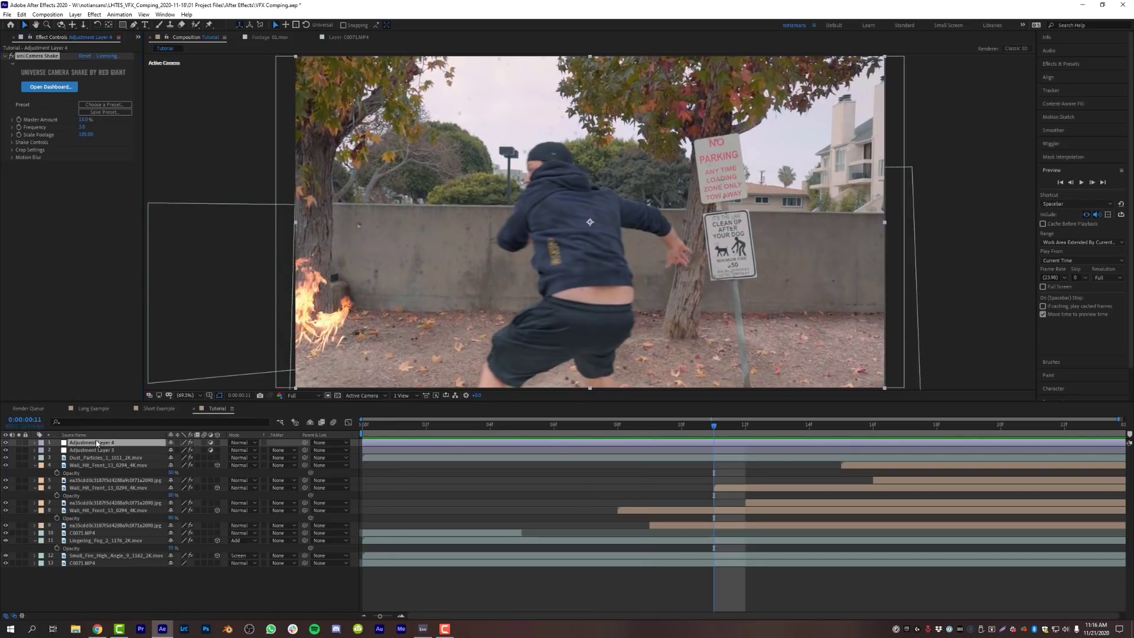
pyautogui.click(94, 15)
pyautogui.moveTo(75, 14)
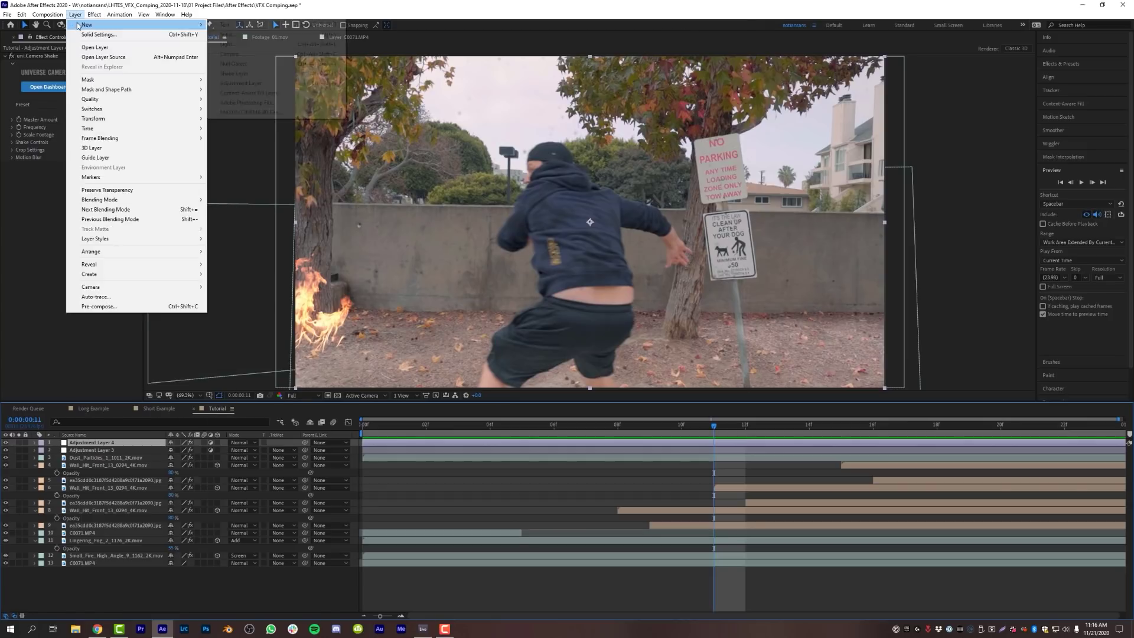
pyautogui.write('ooks')
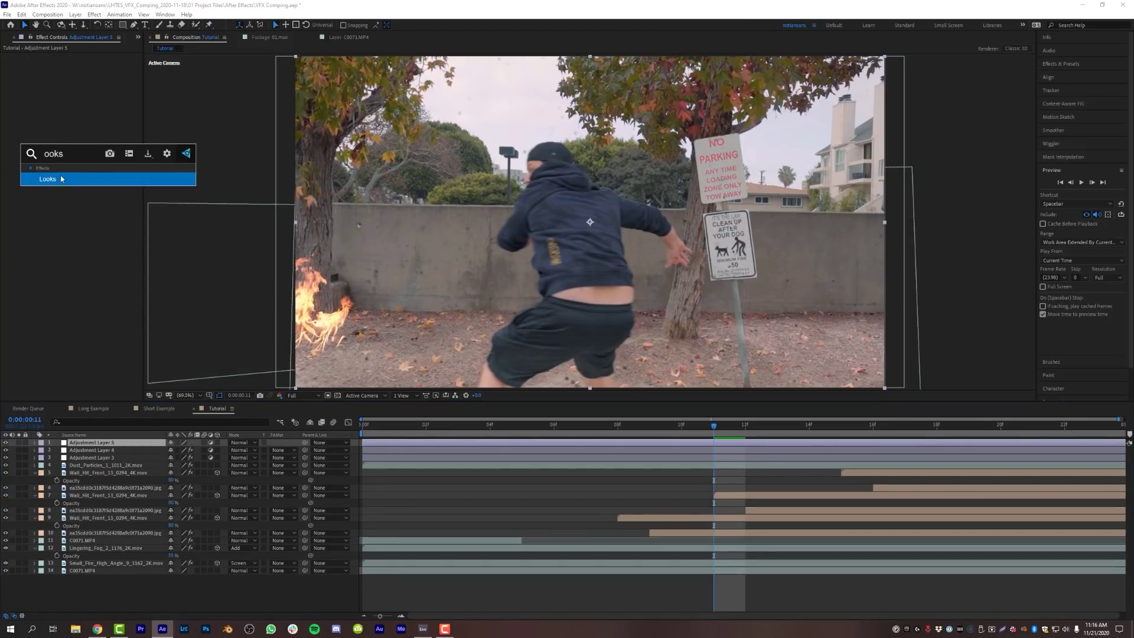
pyautogui.click(61, 179)
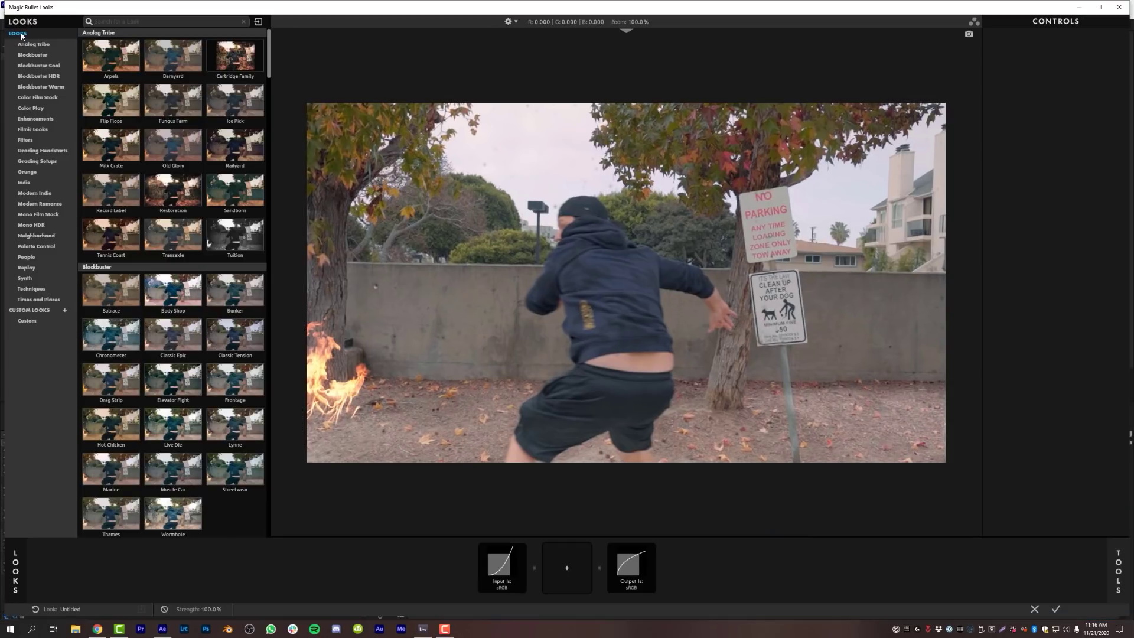
# Apply the Bunker look from the Blockbuster presets and reduce the Looks effect's strength to about 75%.
pyautogui.click(241, 297)
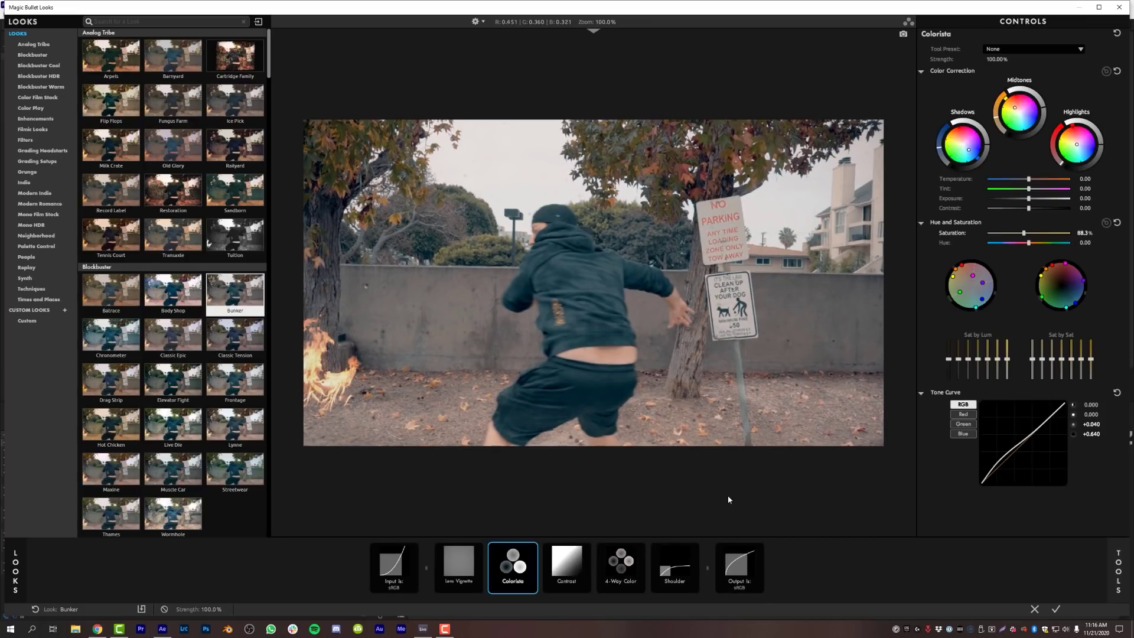
pyautogui.click(1055, 608)
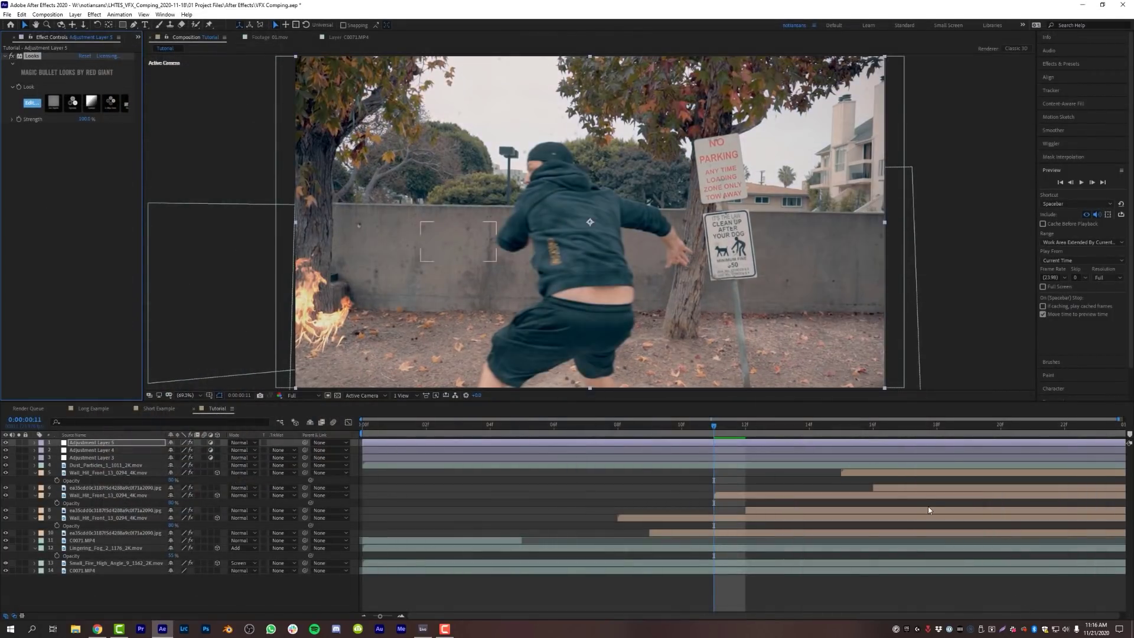
pyautogui.click(601, 472)
pyautogui.click(576, 442)
pyautogui.moveTo(80, 119); pyautogui.dragTo(65, 118)
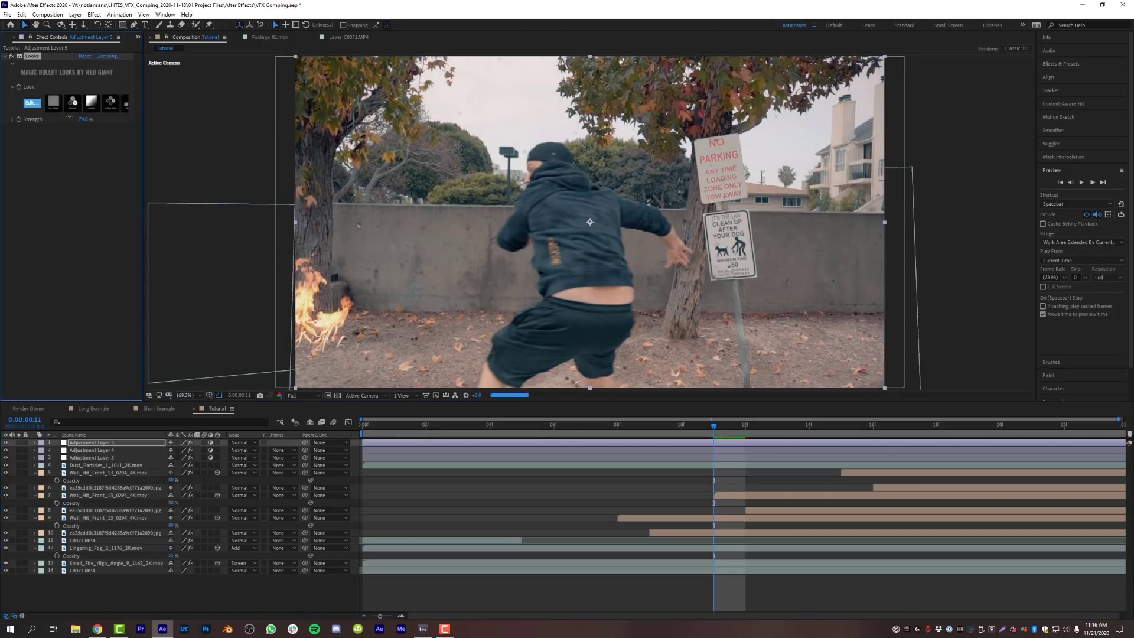
pyautogui.click(475, 532)
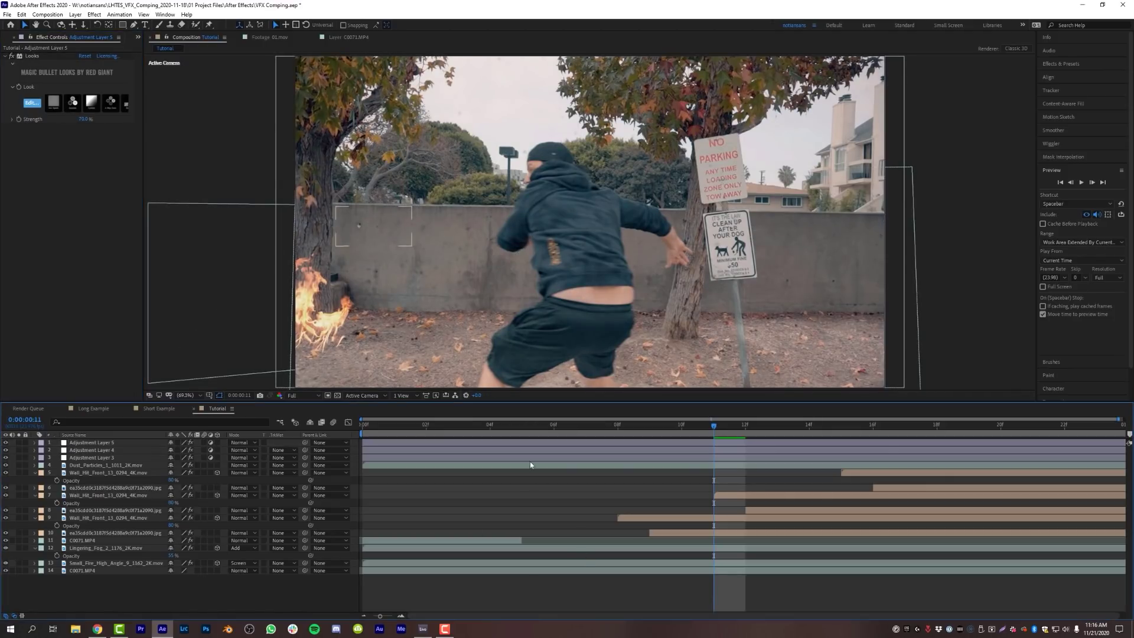
# Play the graded composite from the first frame to review the finished look.
pyautogui.press('space')
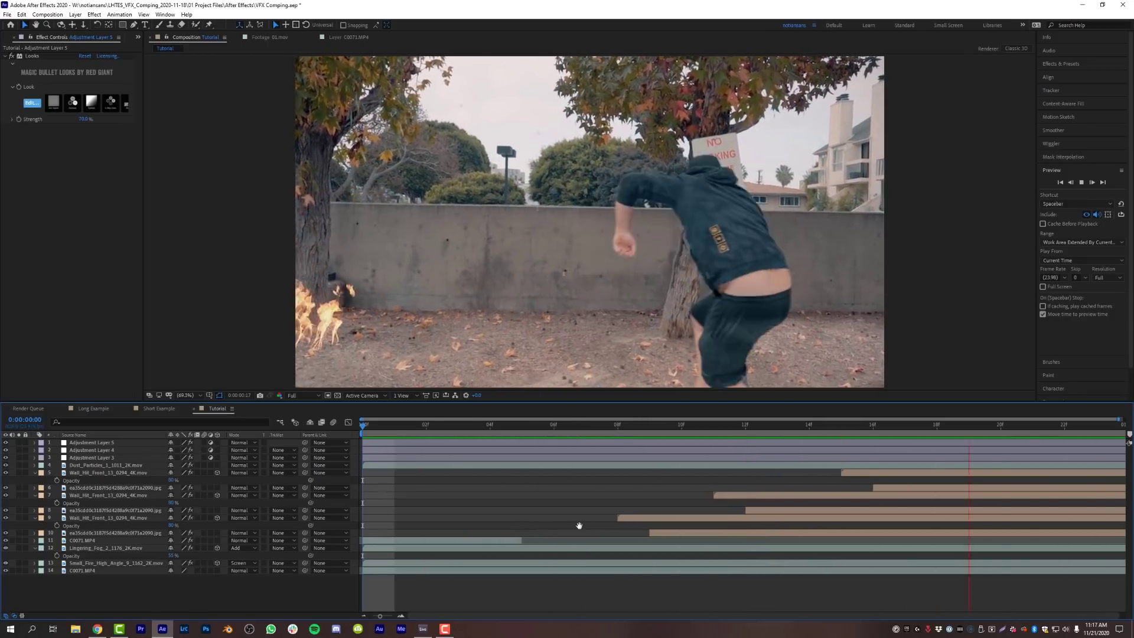
pyautogui.press('space')
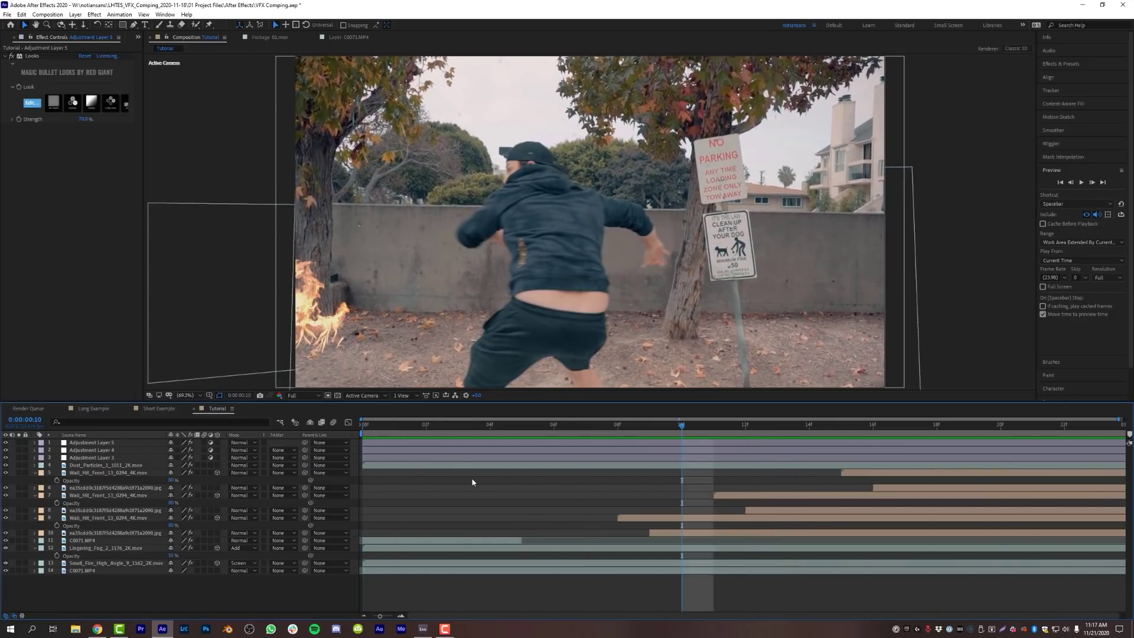
# Open the Long Example composition and briefly solo the Exploding Debris layer to inspect its masked debris.
pyautogui.click(93, 408)
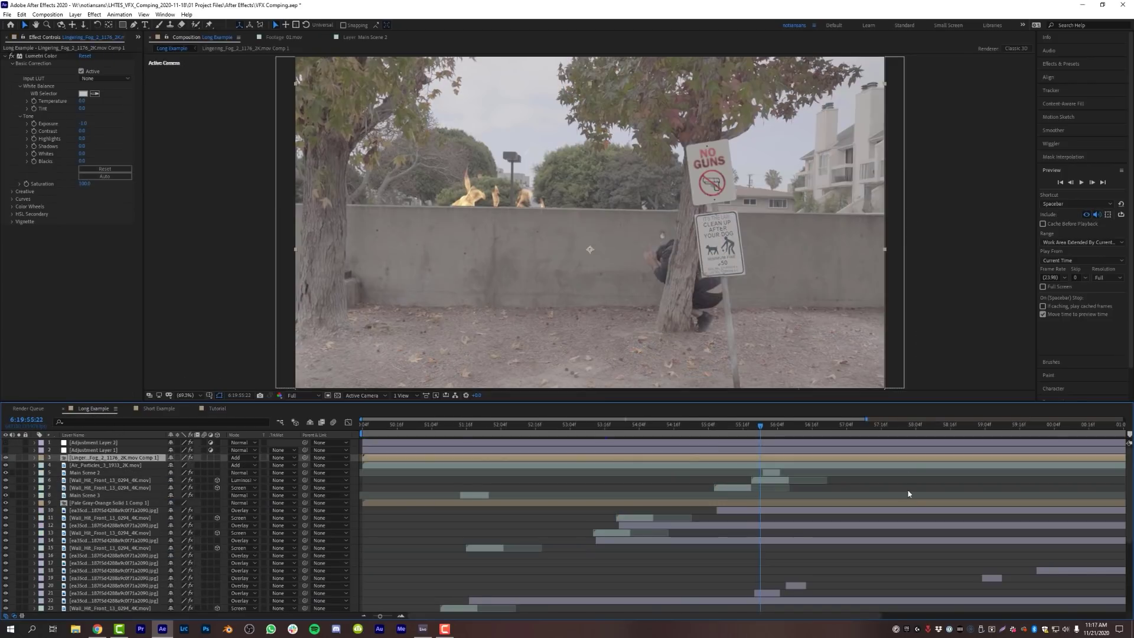
pyautogui.scroll(3, 965, 547)
pyautogui.scroll(-3, 966, 549)
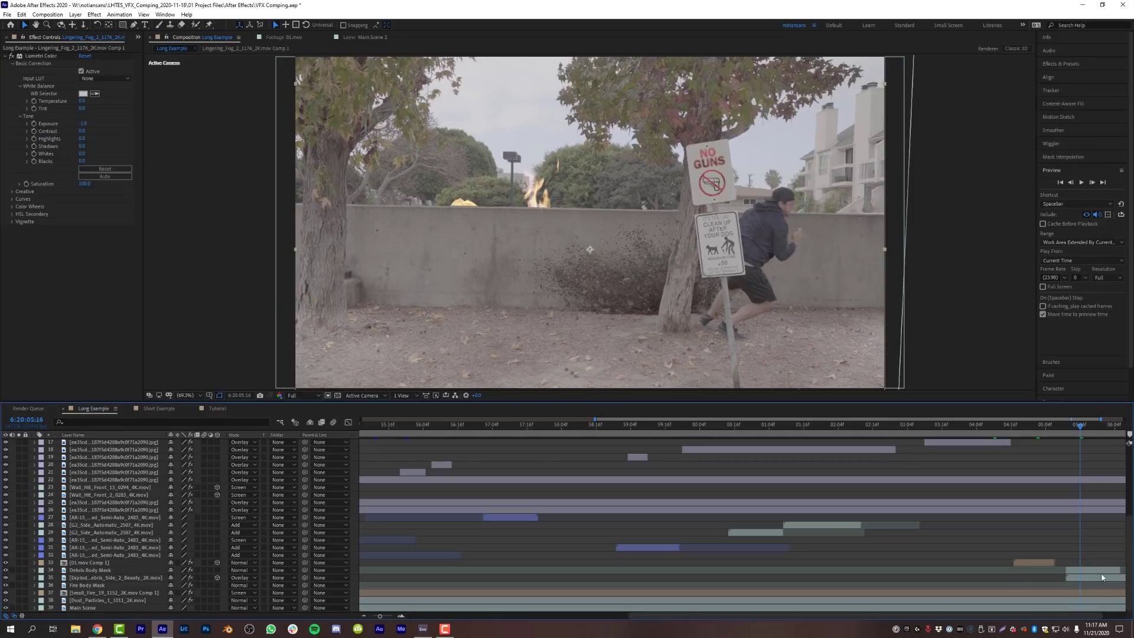
pyautogui.click(1090, 578)
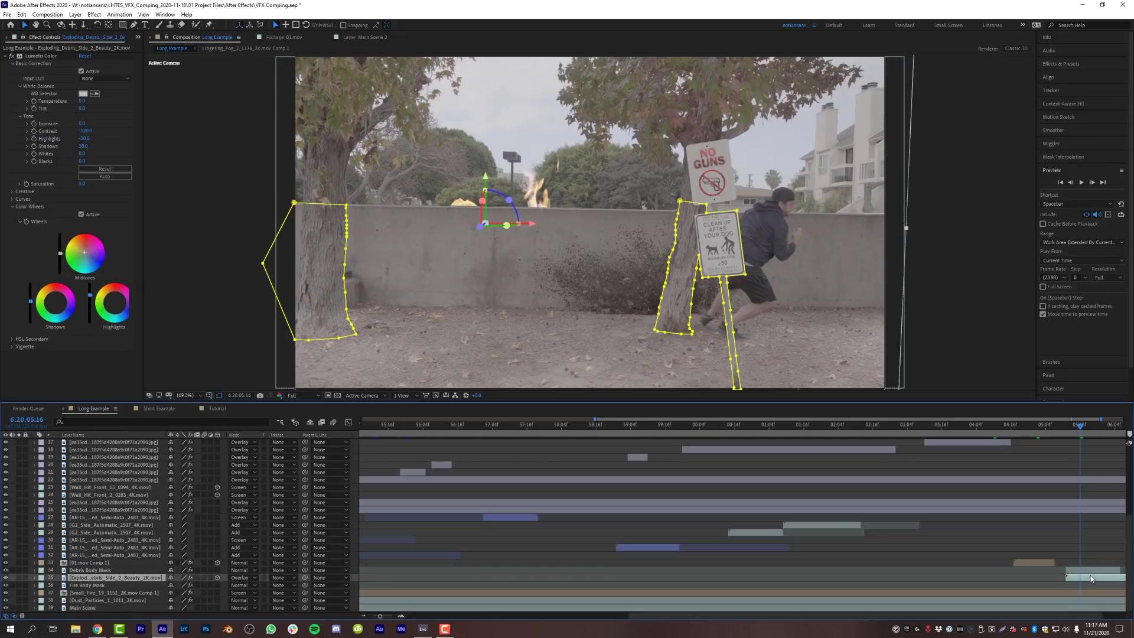
pyautogui.click(19, 577)
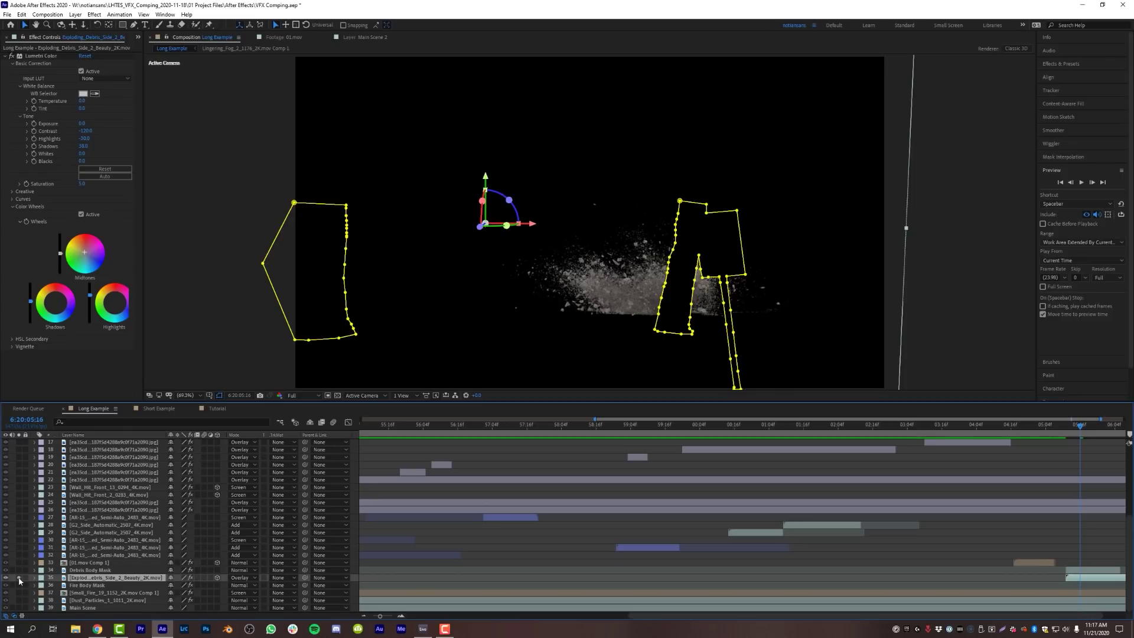
pyautogui.click(19, 577)
# Briefly solo the Debris Body Mask layer to inspect the rotoscoped runner, and scrub through the debris explosion.
pyautogui.click(1093, 570)
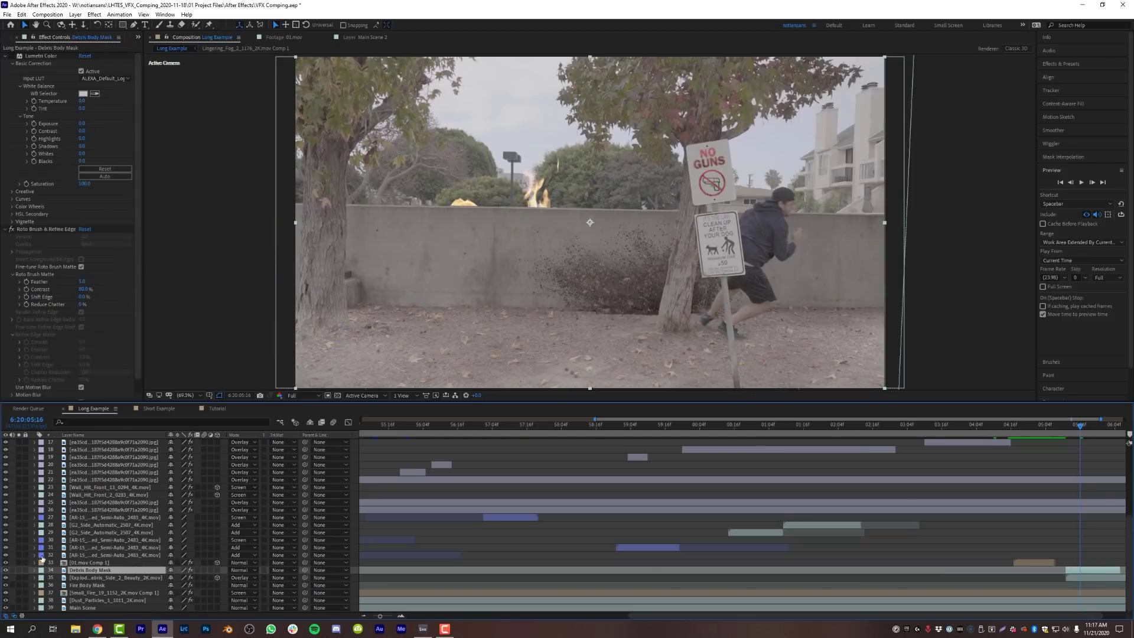
pyautogui.click(18, 570)
pyautogui.click(19, 570)
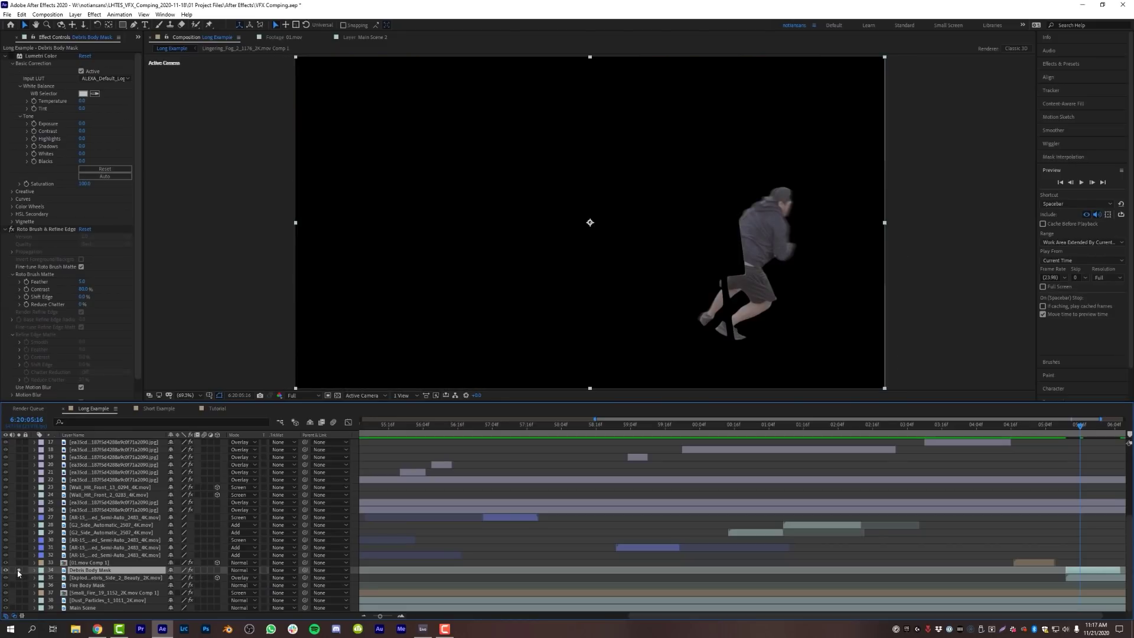
pyautogui.click(19, 570)
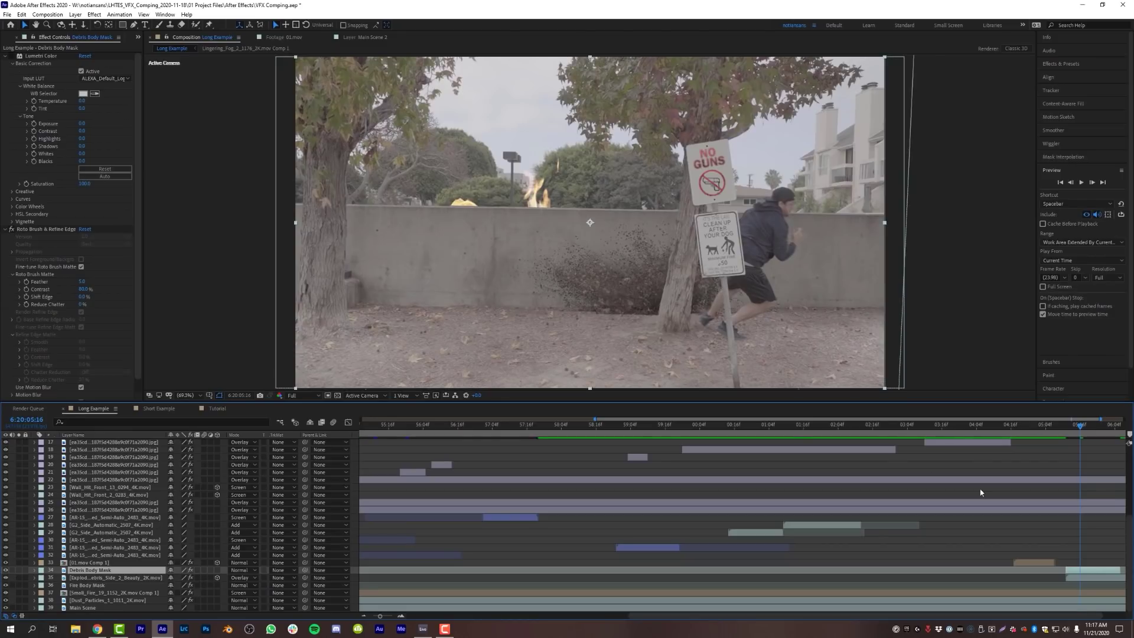
pyautogui.click(1066, 425)
pyautogui.moveTo(1067, 428); pyautogui.dragTo(1086, 428)
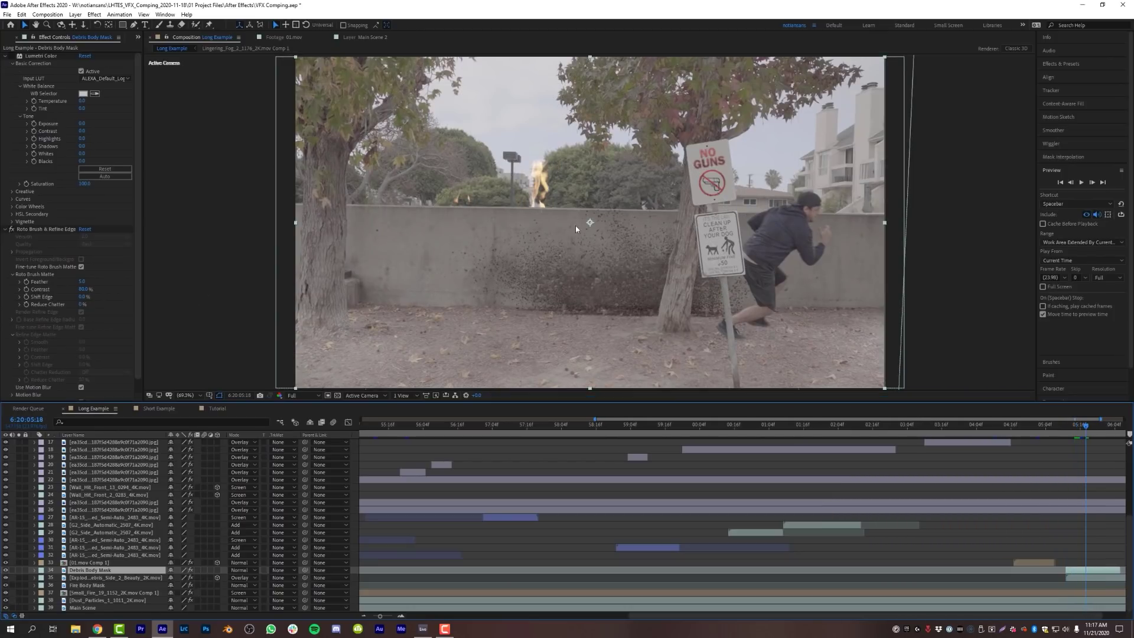
# Turn on the visibility of Adjustment Layer 2 and Adjustment Layer 1 in the Long Example composition.
pyautogui.scroll(5, 955, 540)
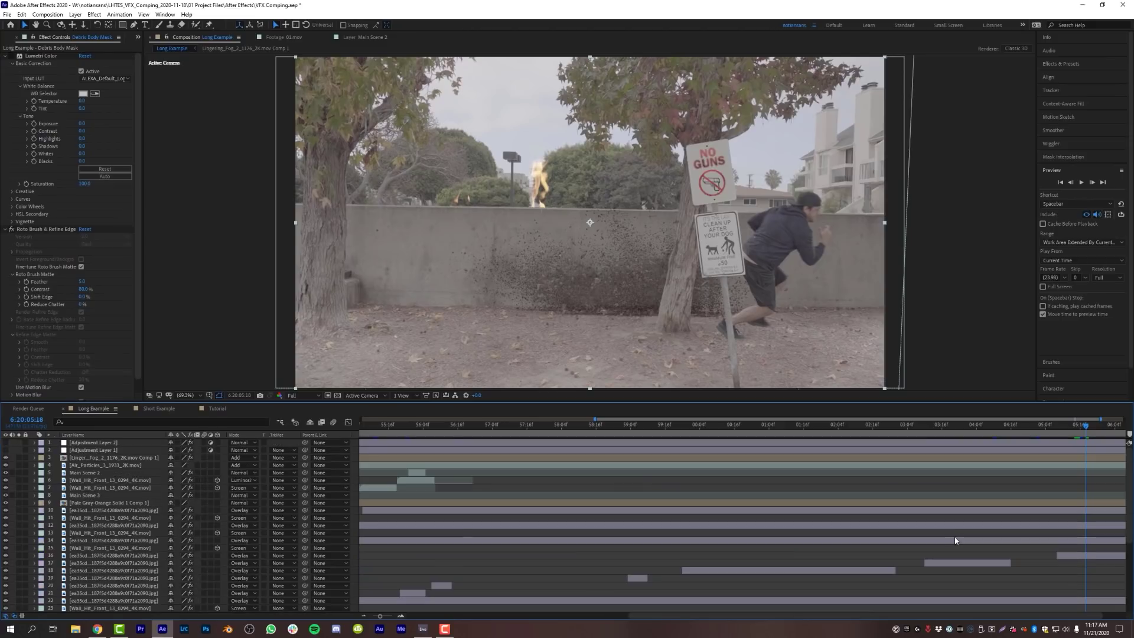
pyautogui.click(80, 442)
pyautogui.click(6, 451)
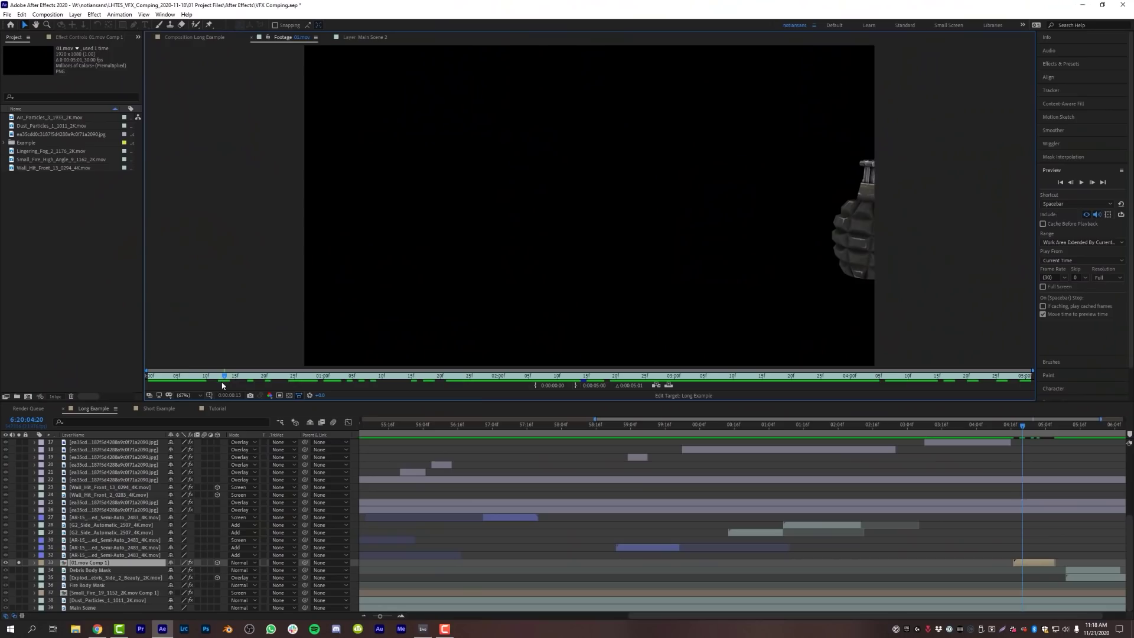
# Preview the grenade source footage 01.mov and return to the Long Example composition.
pyautogui.moveTo(222, 385); pyautogui.dragTo(192, 384)
pyautogui.press('space')
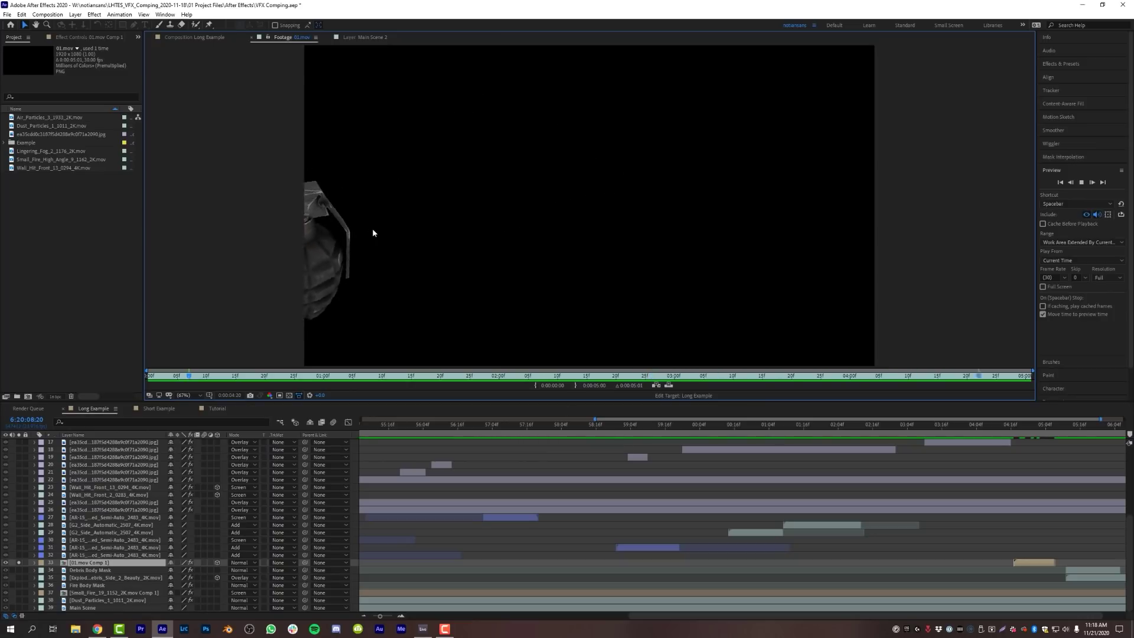
pyautogui.click(98, 413)
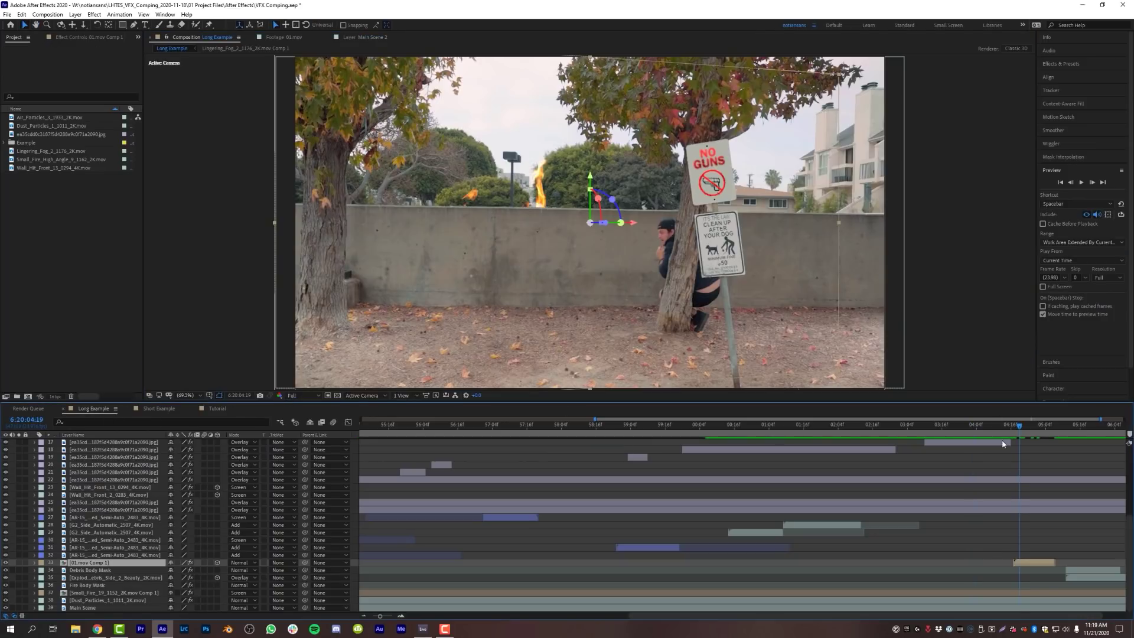
# Step and scrub through the 01.mov Comp 1 section to examine the grenade's flight in front of the wall.
pyautogui.press('pagedown')
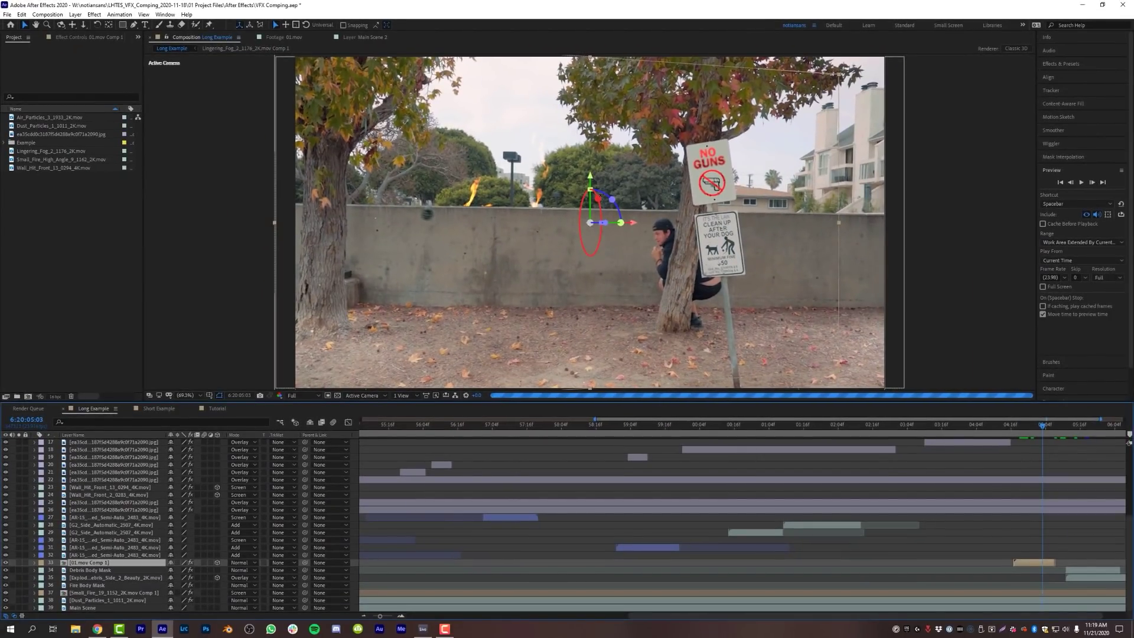
pyautogui.press('space')
pyautogui.moveTo(1062, 433); pyautogui.dragTo(1073, 431)
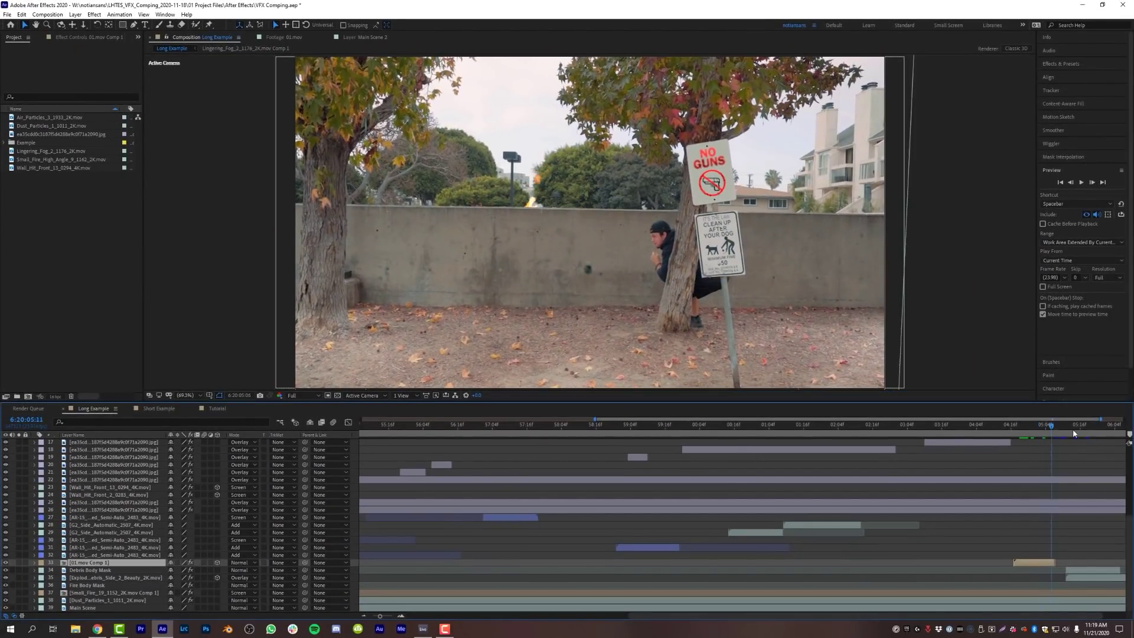